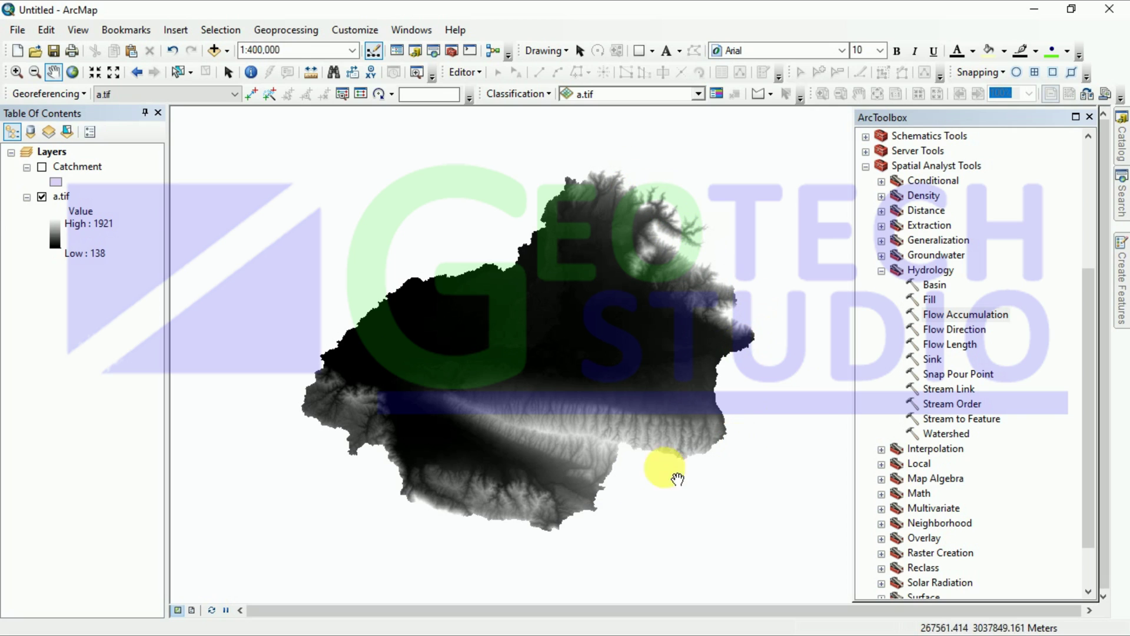
Show the Catchment layer briefly, hide it again, and run the Fill tool on the a.tif surface raster.
{"action": "left_click", "coordinate": [41, 168]}
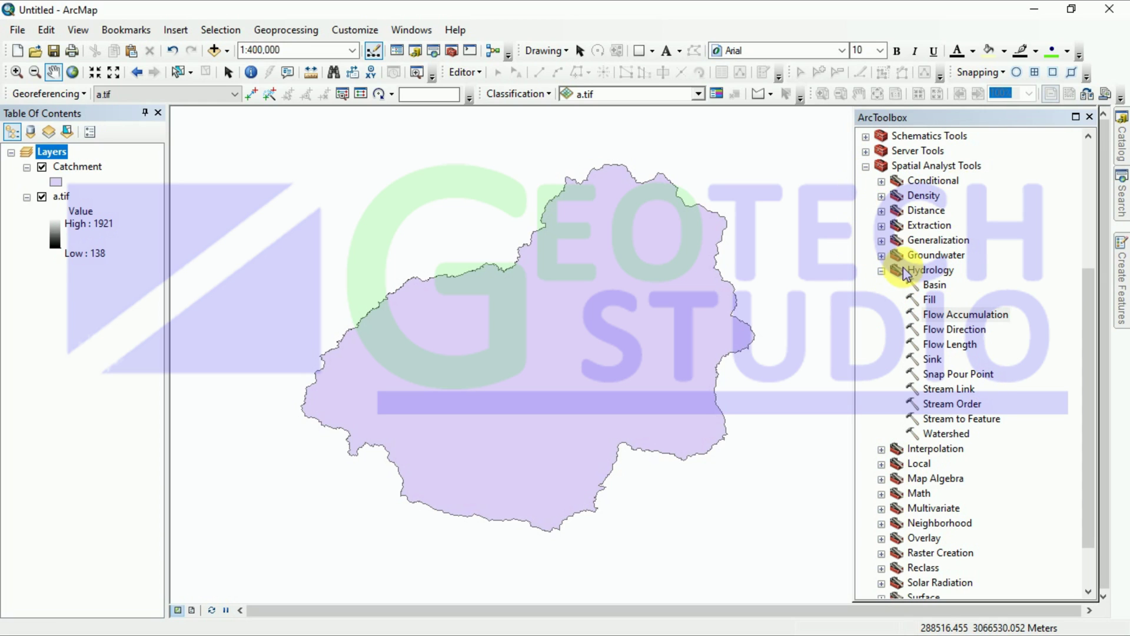
{"action": "left_click", "coordinate": [44, 167]}
{"action": "double_click", "coordinate": [930, 300]}
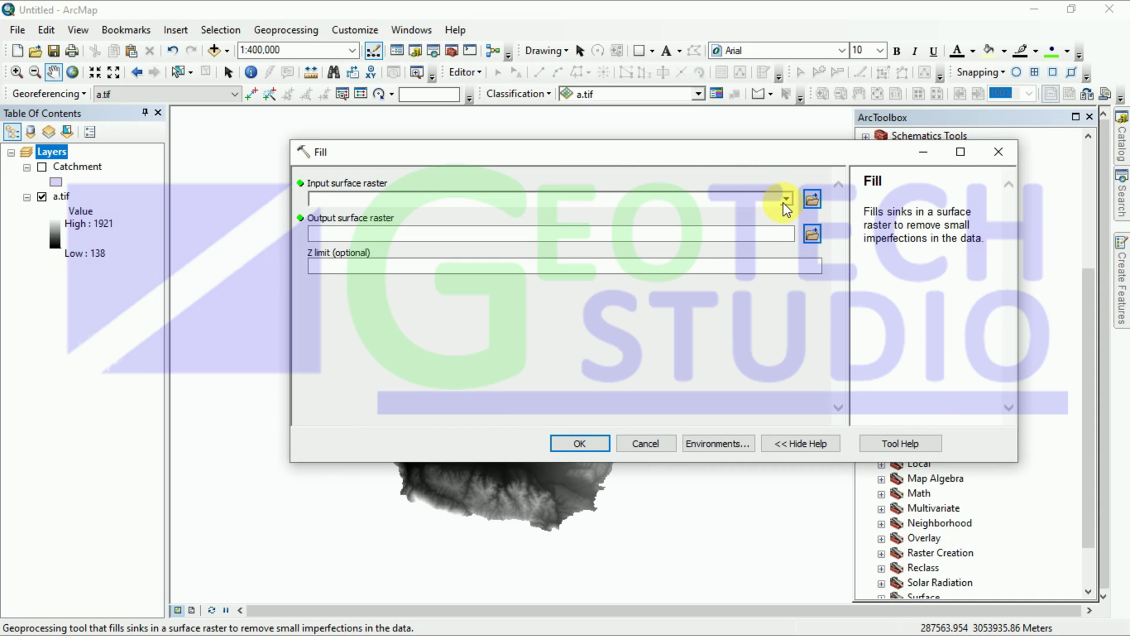
{"action": "left_click", "coordinate": [785, 201]}
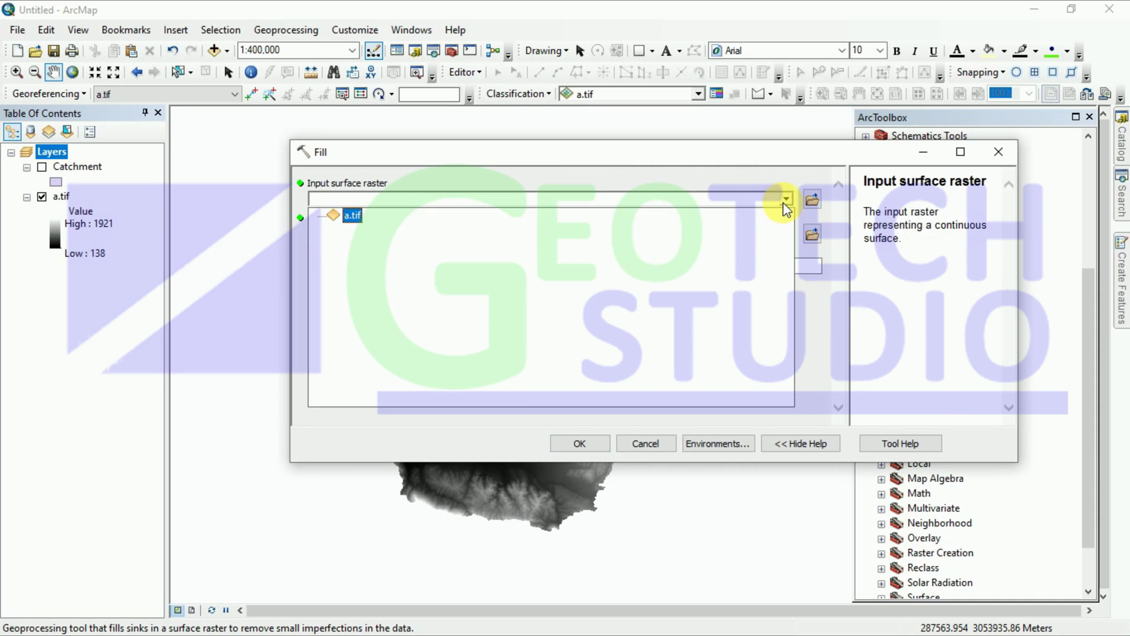
{"action": "left_click", "coordinate": [350, 216]}
{"action": "left_click", "coordinate": [578, 441]}
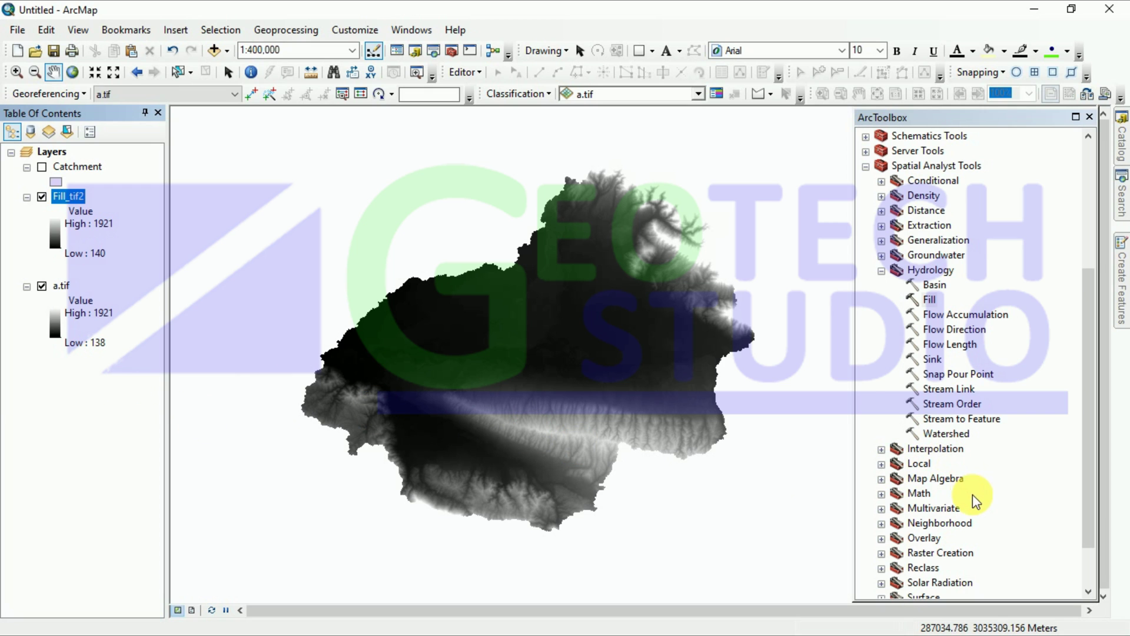
Run the Flow Direction tool with the filled raster Fill_tif2 as the input surface.
{"action": "double_click", "coordinate": [936, 330]}
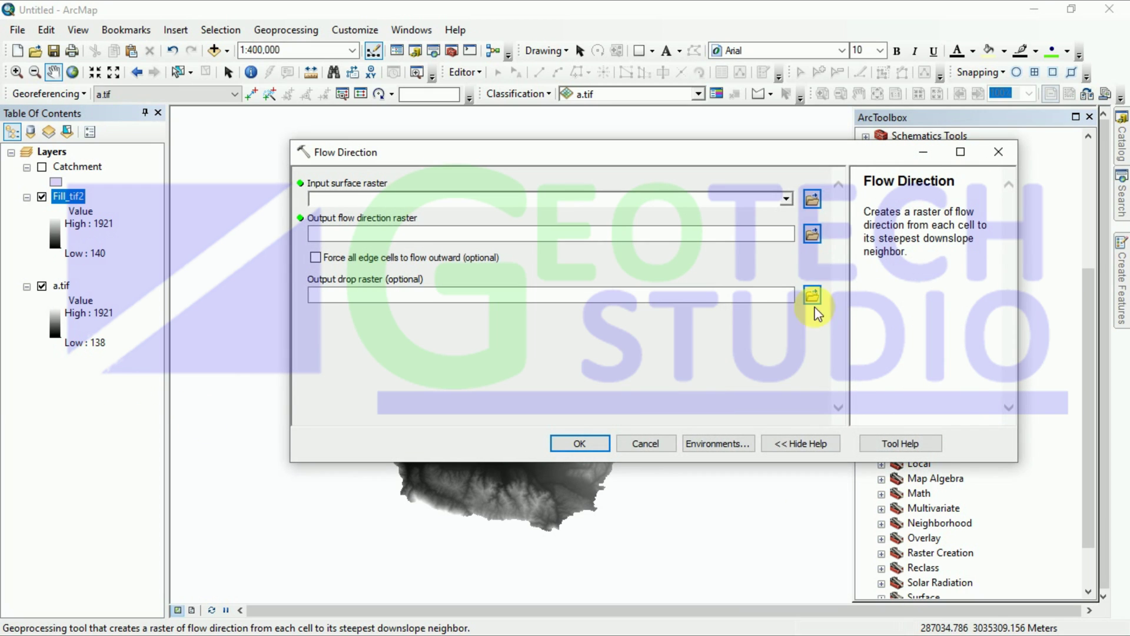
{"action": "left_click", "coordinate": [786, 203]}
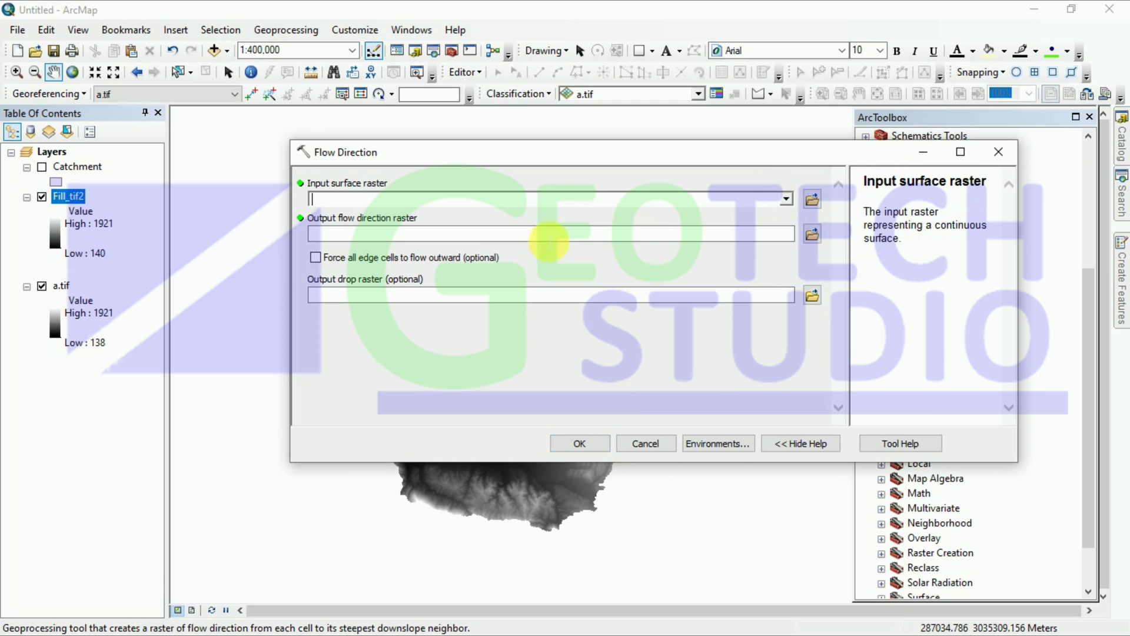
{"action": "left_click", "coordinate": [771, 199]}
{"action": "left_click", "coordinate": [361, 215]}
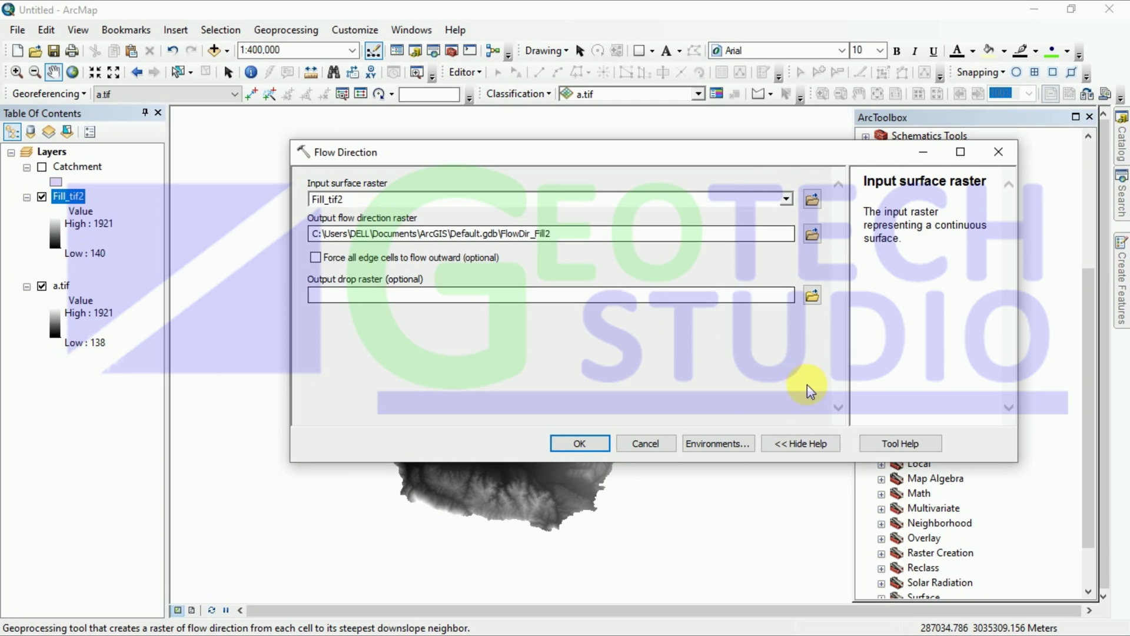
{"action": "left_click", "coordinate": [574, 446]}
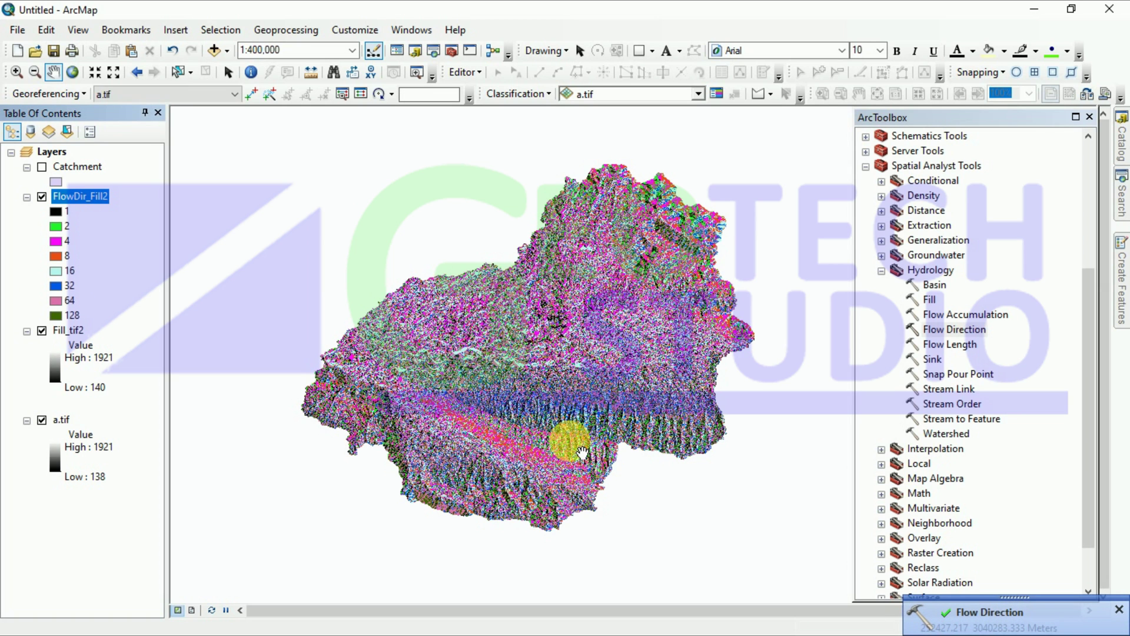
Run the Flow Accumulation tool using FlowDir_Fill2 as the input flow direction raster.
{"action": "double_click", "coordinate": [920, 316]}
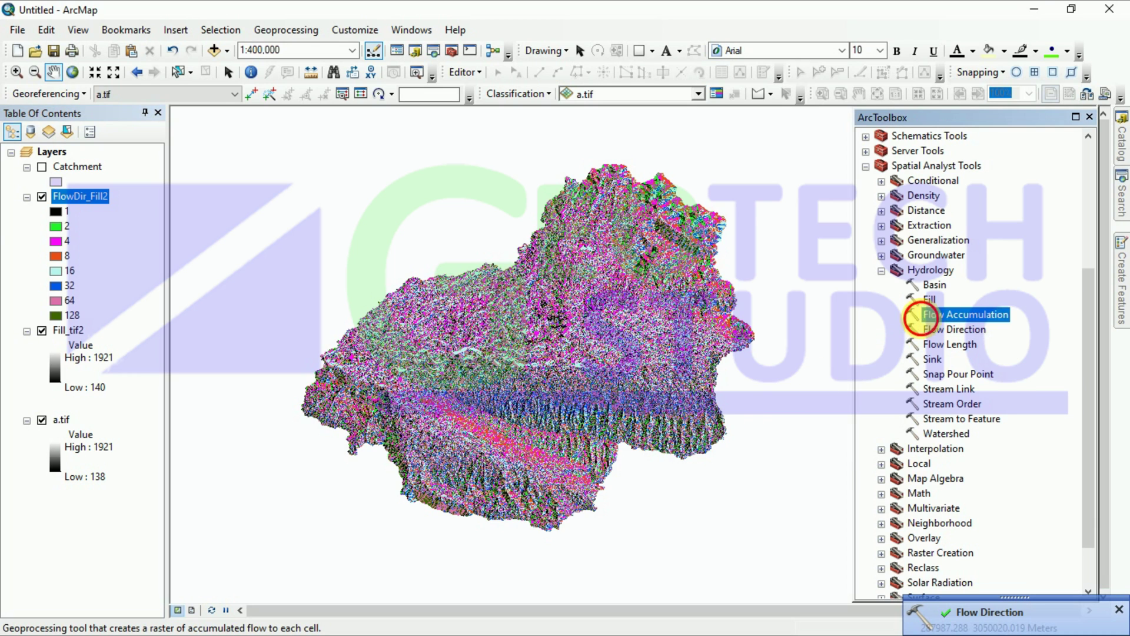
{"action": "left_click", "coordinate": [786, 198]}
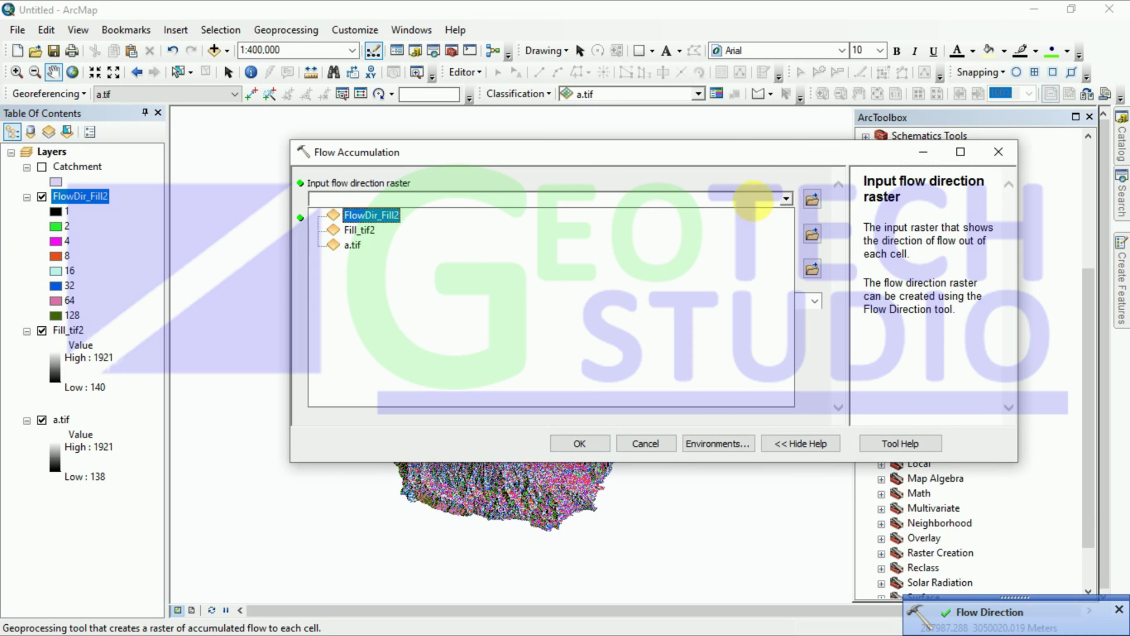
{"action": "left_click", "coordinate": [377, 215]}
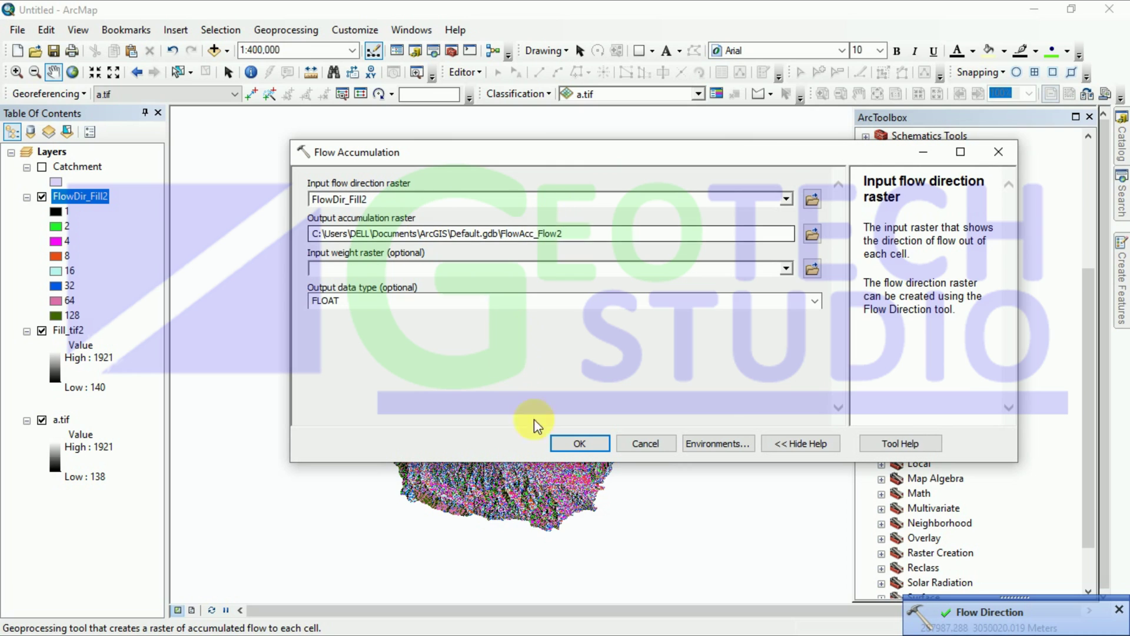
{"action": "left_click", "coordinate": [578, 443]}
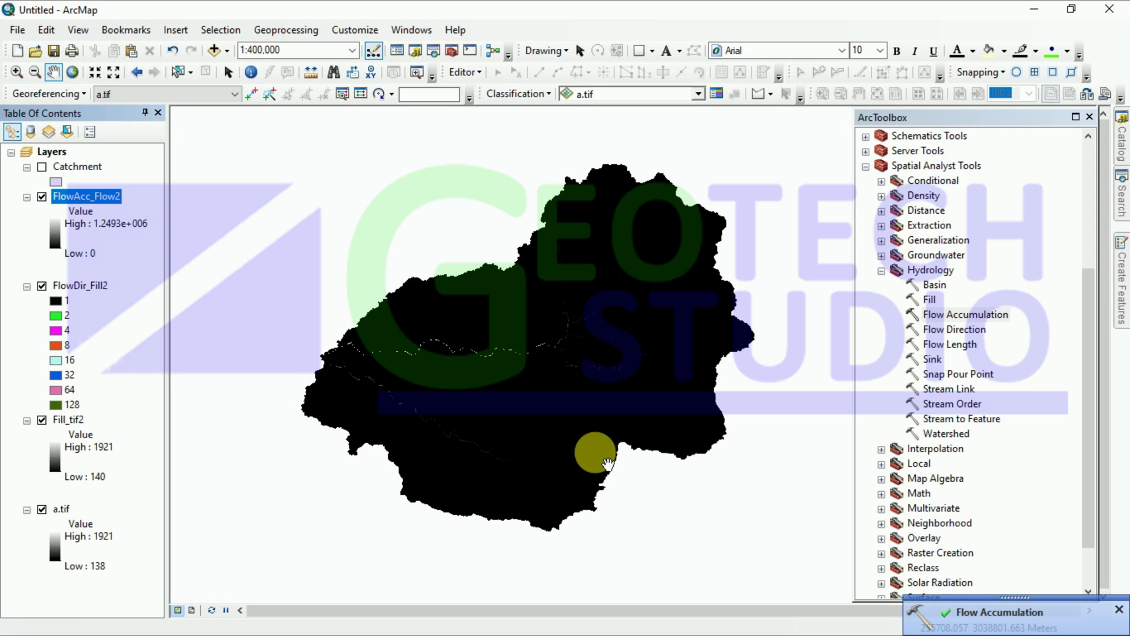
Examine the drainage lines in the flow accumulation raster up close and across the whole catchment.
{"action": "scroll", "coordinate": [464, 377], "scroll_direction": "up", "scroll_amount": 2}
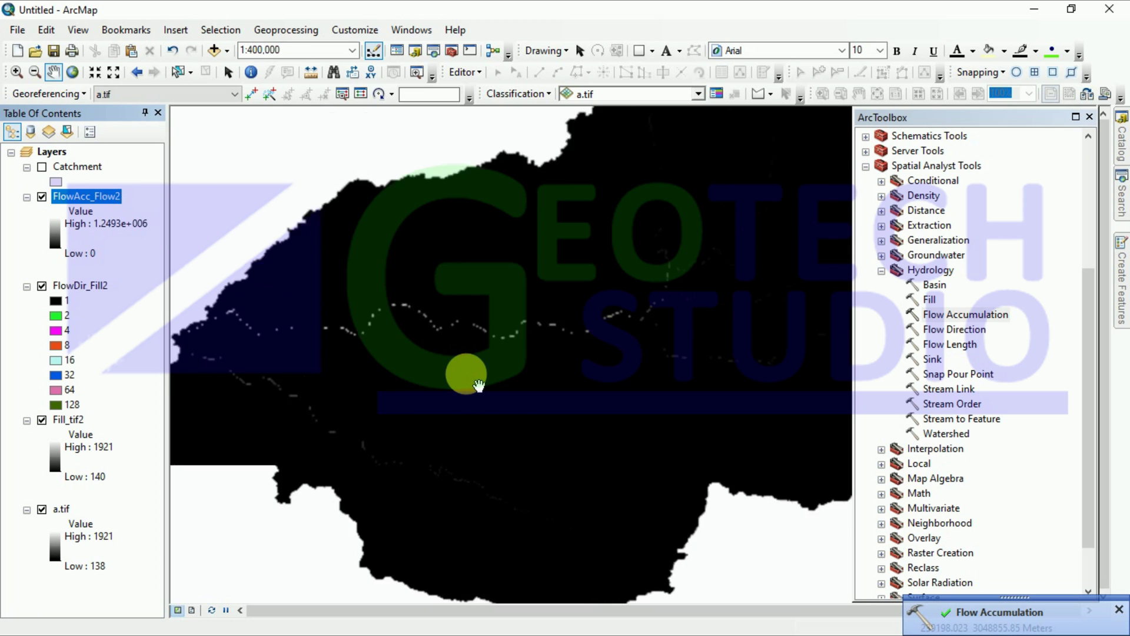
{"action": "scroll", "coordinate": [470, 376], "scroll_direction": "up", "scroll_amount": 3}
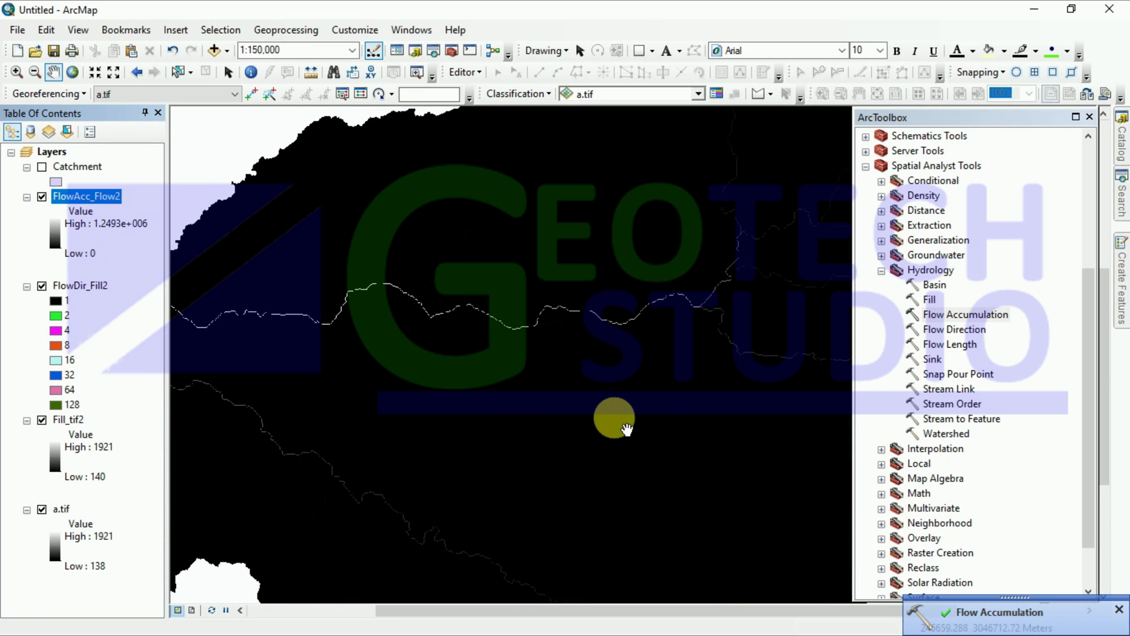
{"action": "scroll", "coordinate": [600, 425], "scroll_direction": "down", "scroll_amount": 2}
{"action": "scroll", "coordinate": [601, 425], "scroll_direction": "down", "scroll_amount": 2}
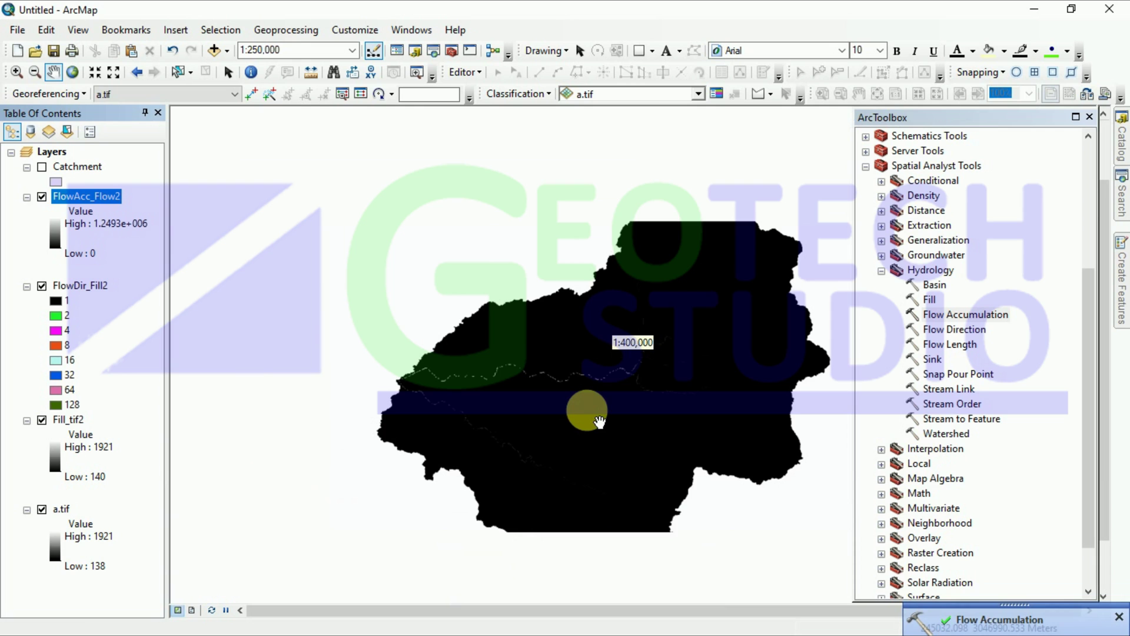
{"action": "left_click_drag", "start_coordinate": [600, 420], "coordinate": [524, 389]}
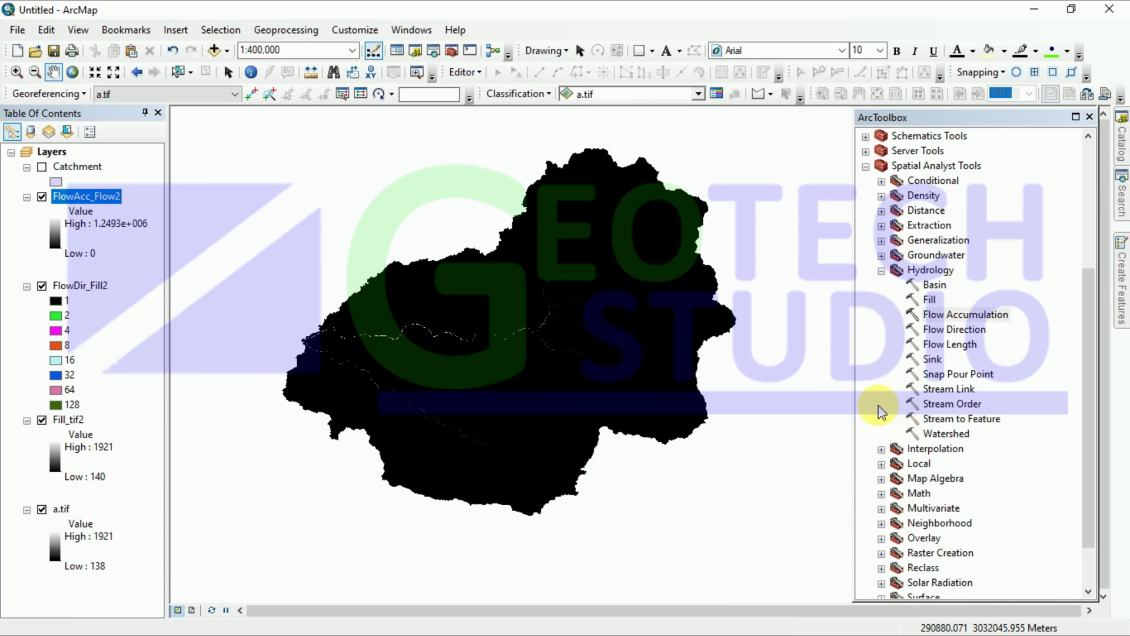
{"action": "left_click_drag", "start_coordinate": [602, 388], "coordinate": [602, 388]}
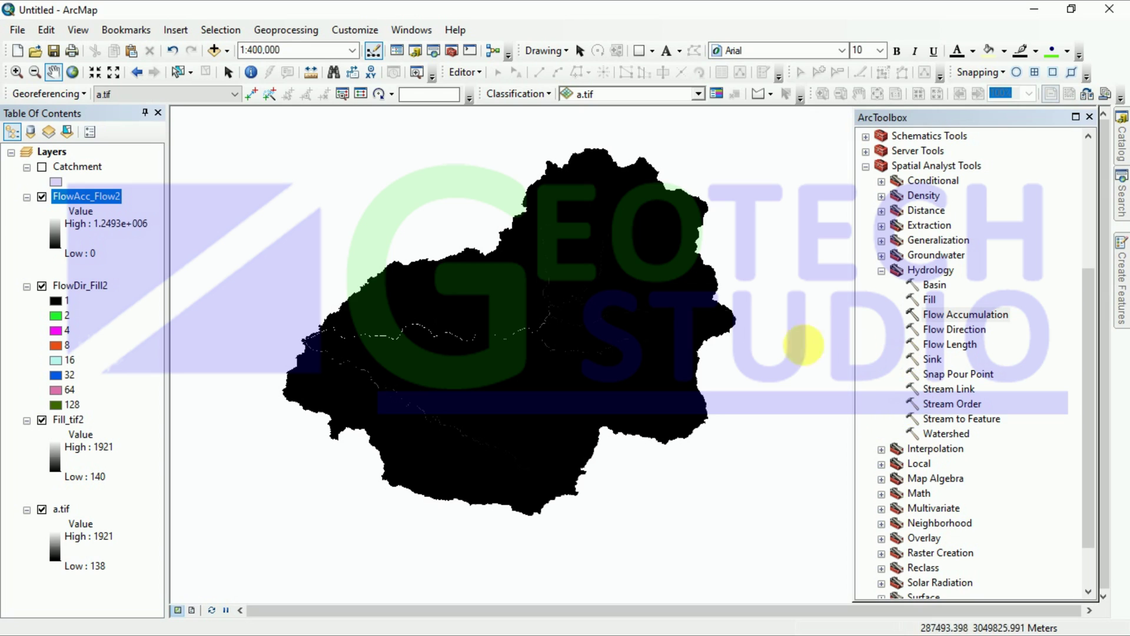
{"action": "left_click", "coordinate": [881, 270]}
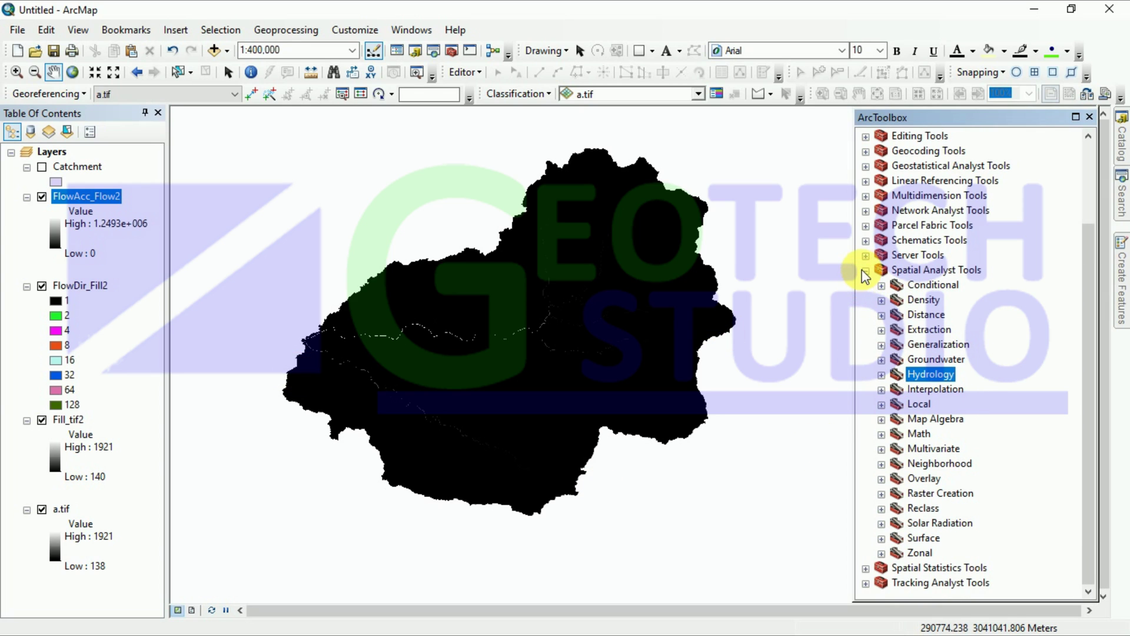
{"action": "left_click", "coordinate": [865, 269]}
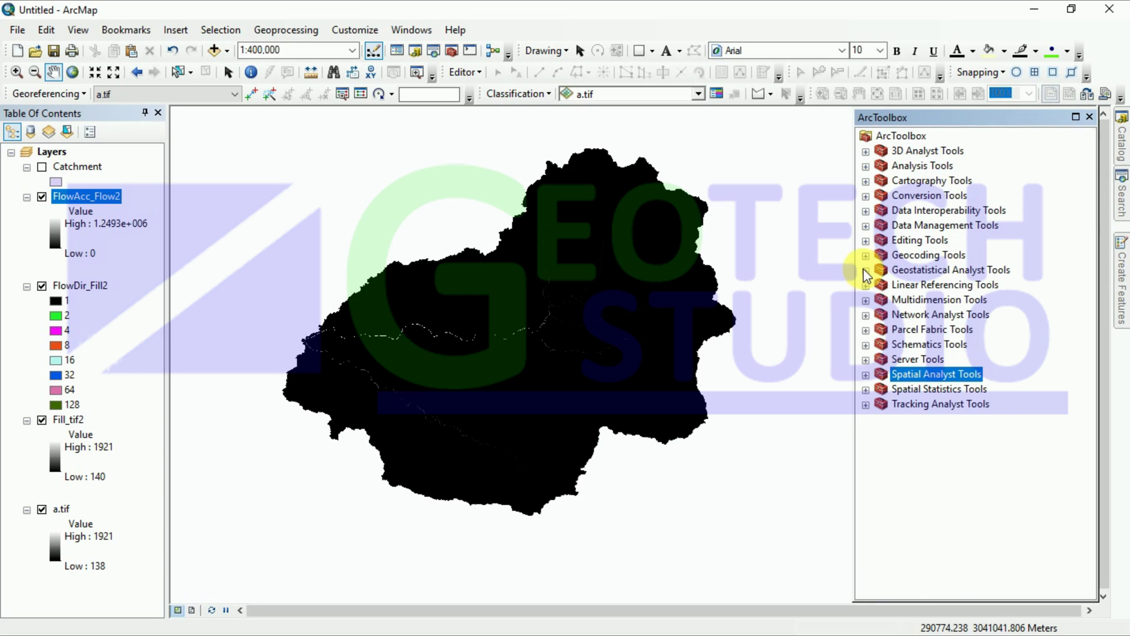
{"action": "left_click", "coordinate": [866, 389]}
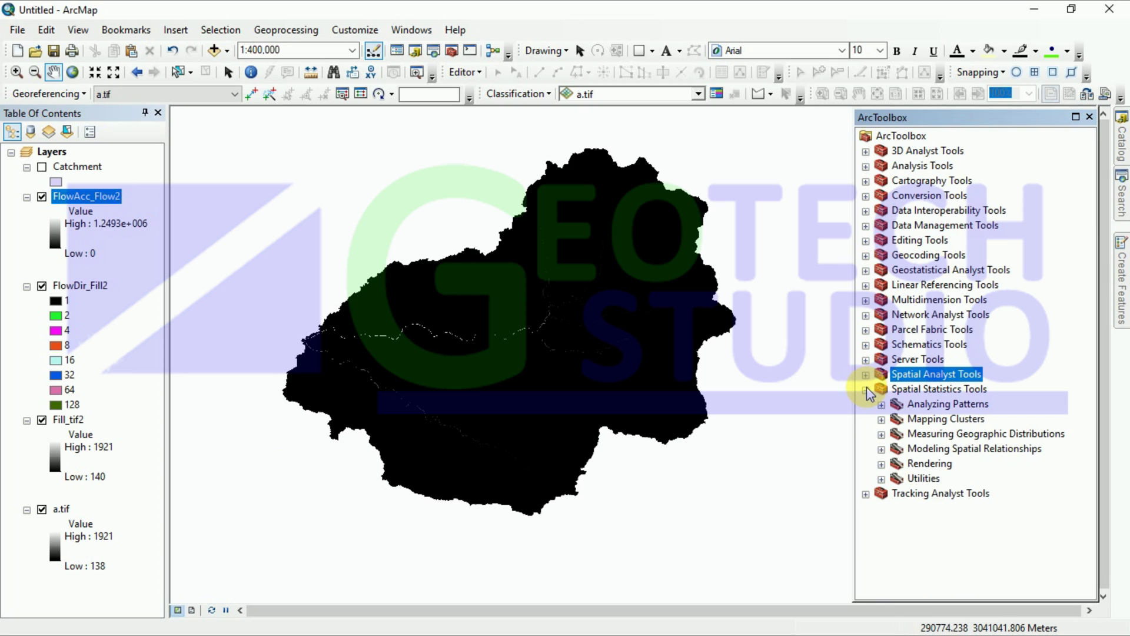
{"action": "left_click", "coordinate": [881, 419]}
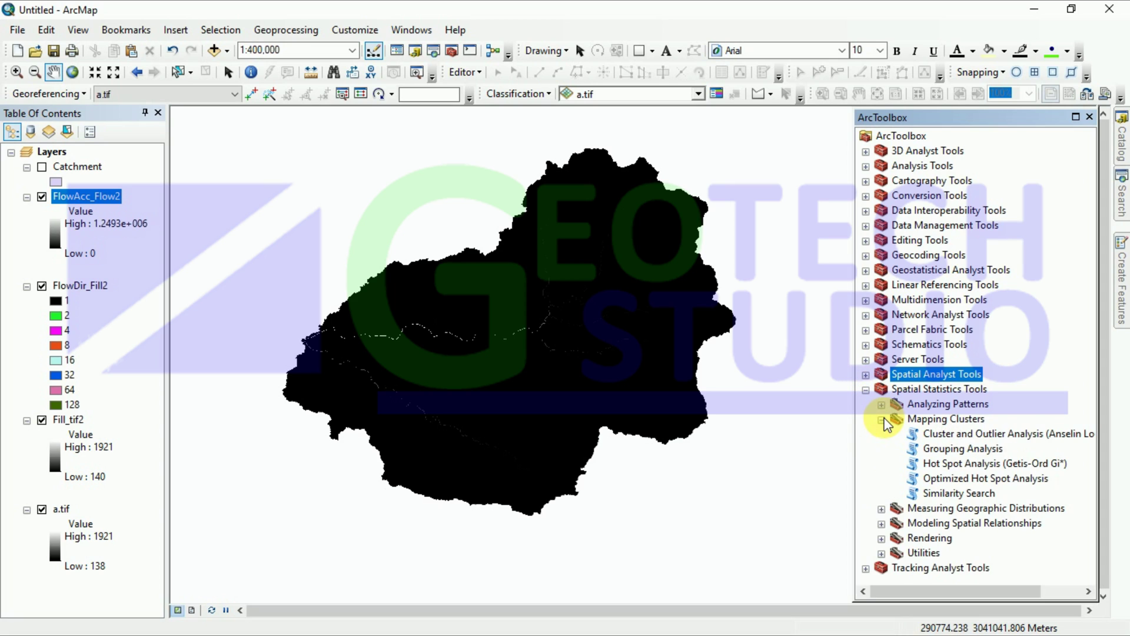
{"action": "left_click", "coordinate": [881, 419]}
Extract the stream cells with the Raster Calculator using the expression "FlowAcc_Flow2" >= 10000.
{"action": "left_click", "coordinate": [866, 389]}
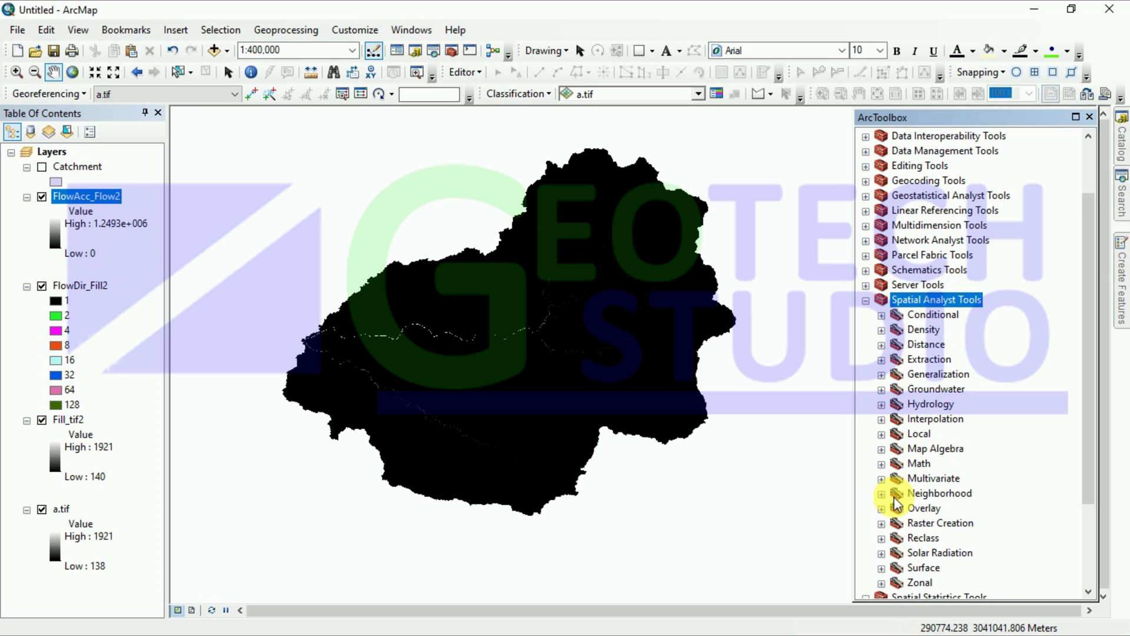
{"action": "scroll", "coordinate": [896, 503], "scroll_direction": "down", "scroll_amount": 1}
{"action": "left_click", "coordinate": [881, 403]}
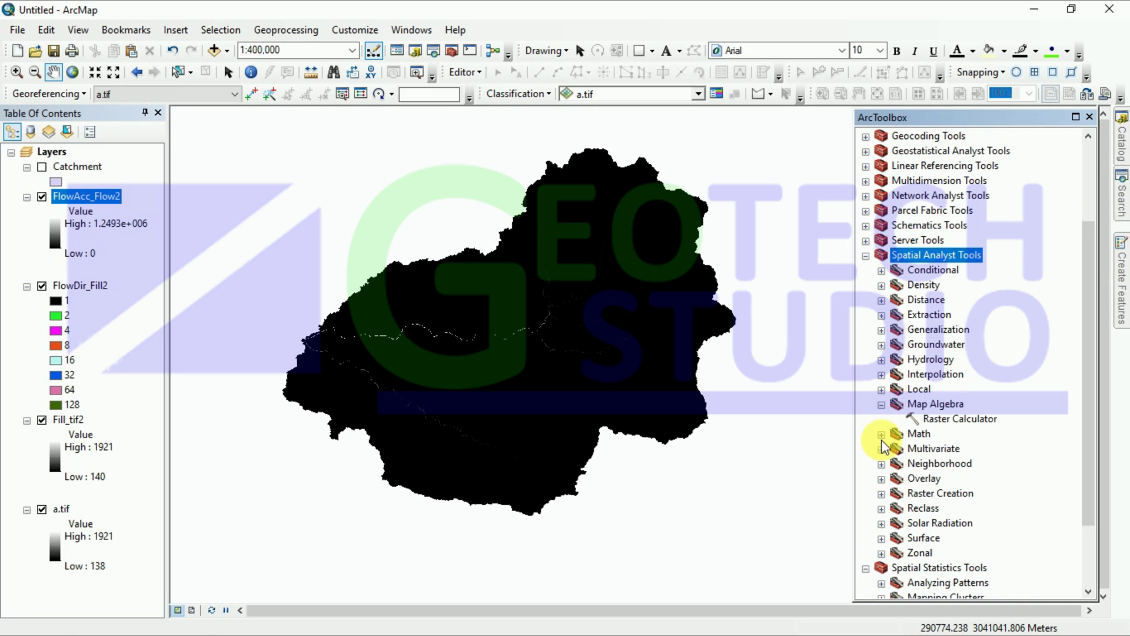
{"action": "double_click", "coordinate": [927, 418]}
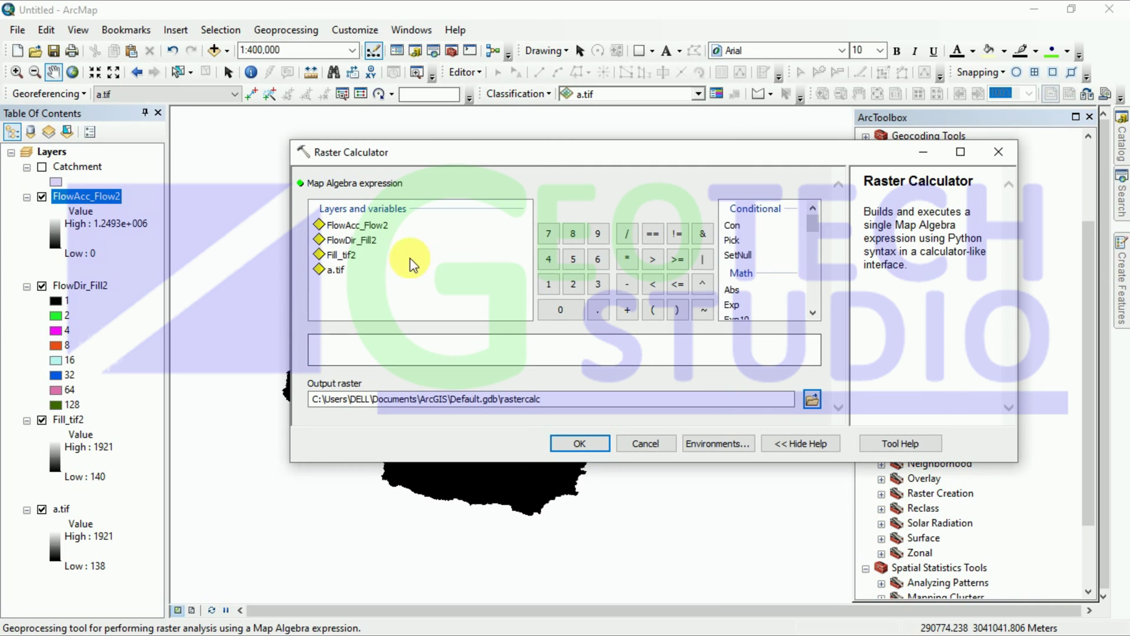
{"action": "double_click", "coordinate": [360, 227]}
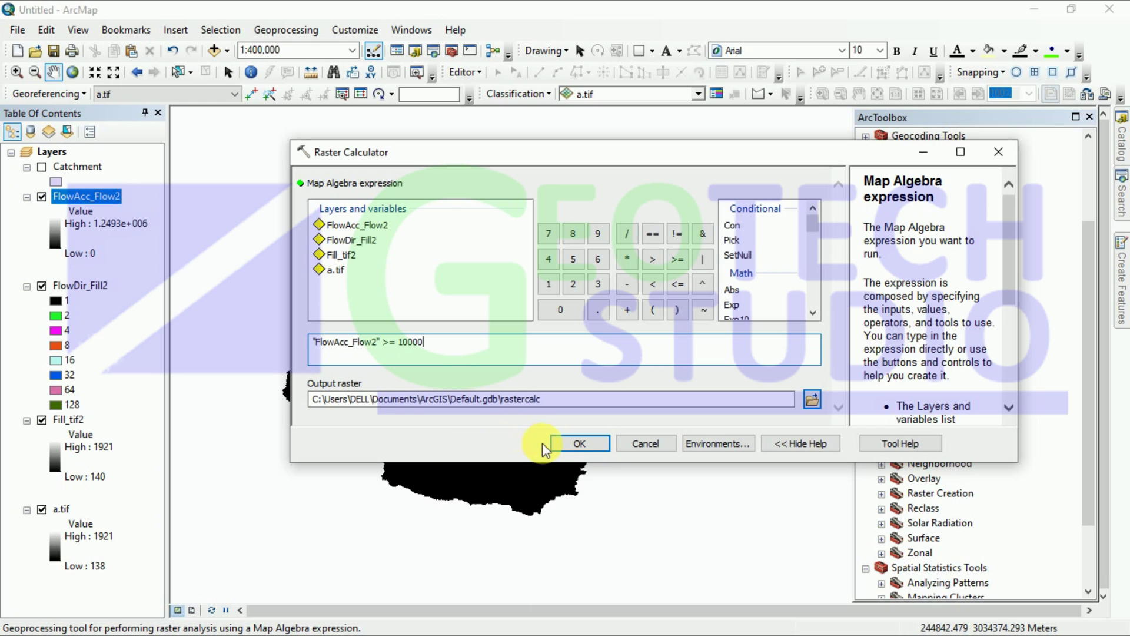
{"action": "left_click", "coordinate": [567, 448]}
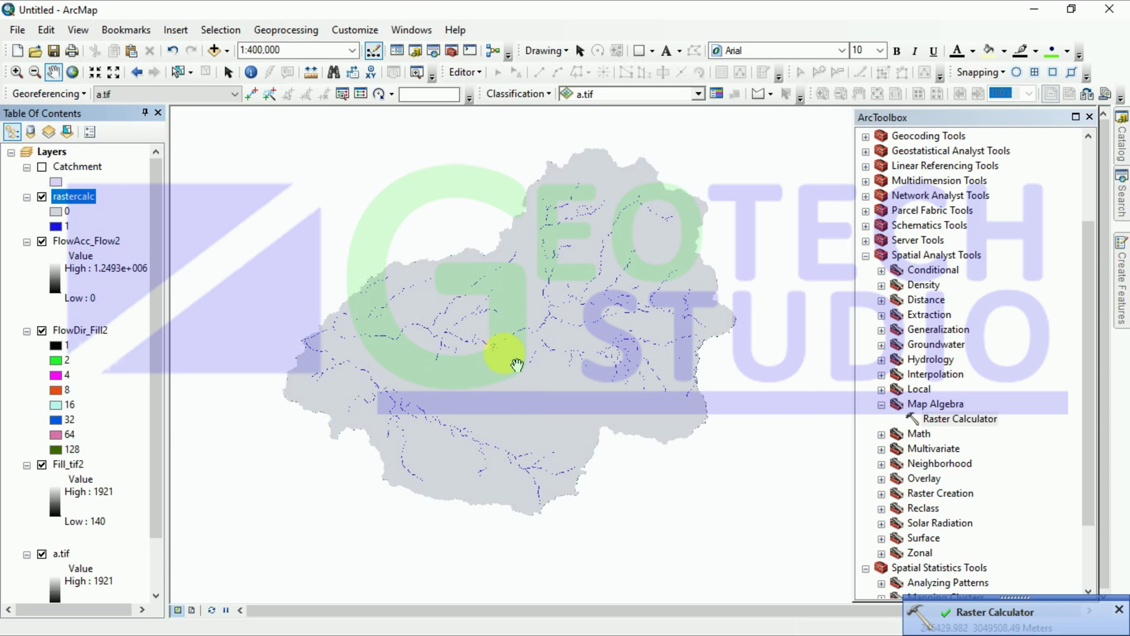
Run the Stream Order tool with rastercalc as the stream raster and FlowDir_Fill2 as the flow direction raster, keeping the STRAHLER method.
{"action": "scroll", "coordinate": [517, 365], "scroll_direction": "up", "scroll_amount": 2}
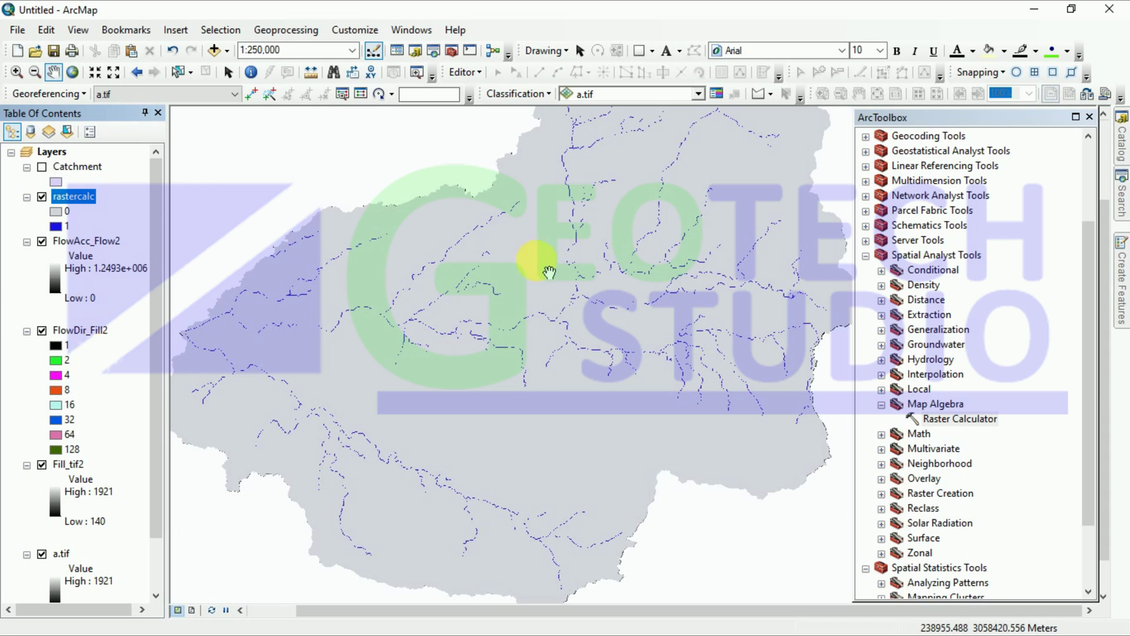
{"action": "scroll", "coordinate": [994, 395], "scroll_direction": "down", "scroll_amount": 1}
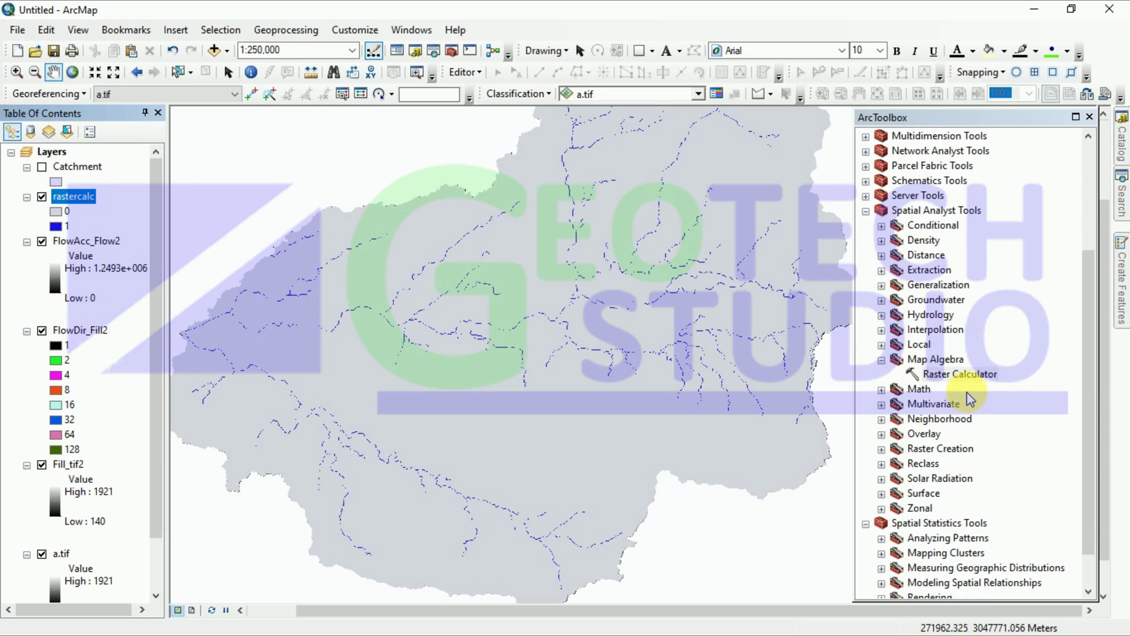
{"action": "left_click", "coordinate": [882, 360]}
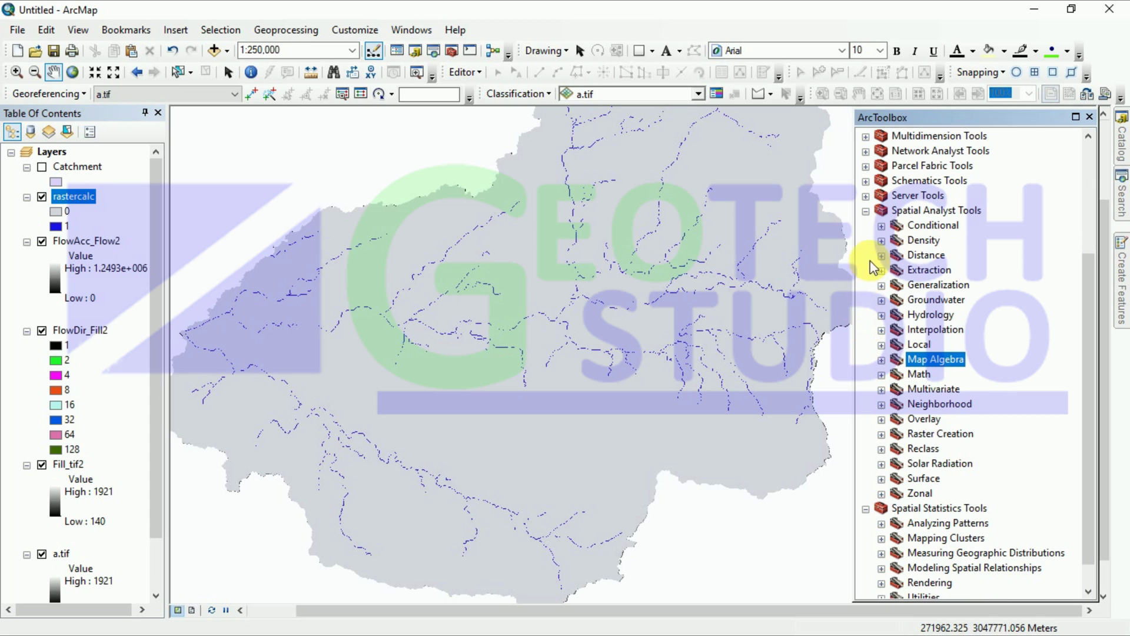
{"action": "left_click", "coordinate": [881, 314]}
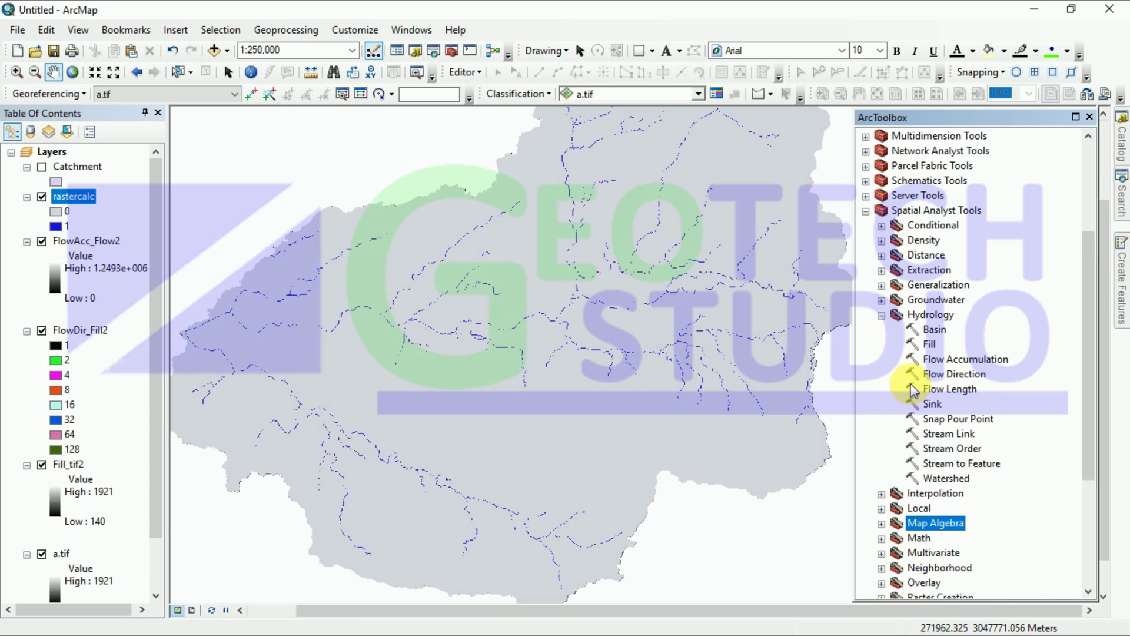
{"action": "double_click", "coordinate": [930, 449]}
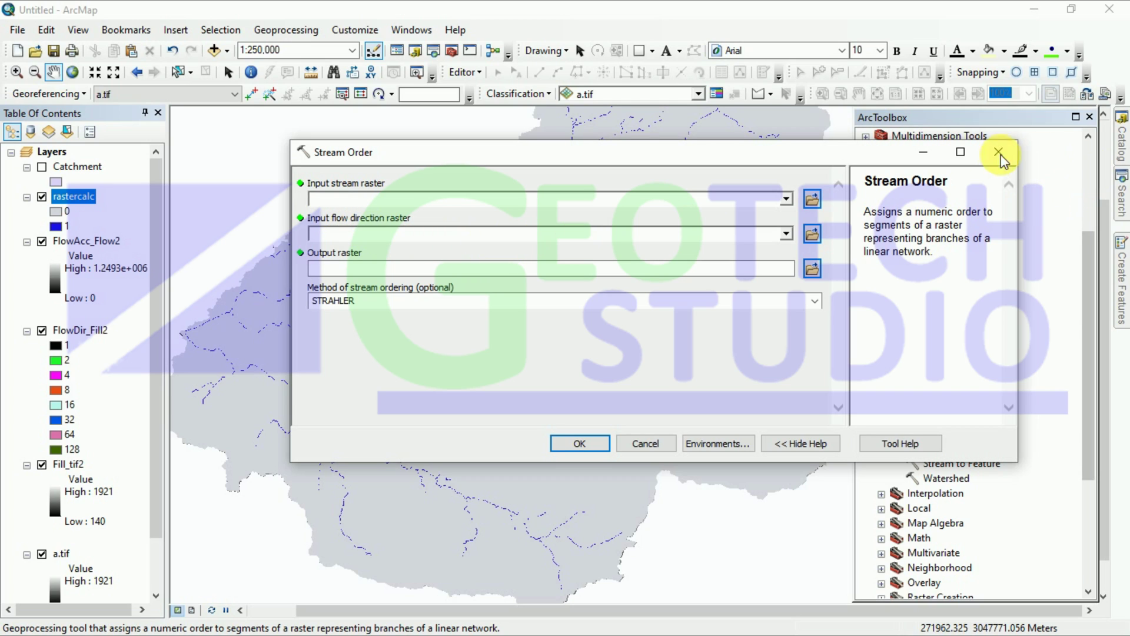
{"action": "left_click", "coordinate": [786, 199]}
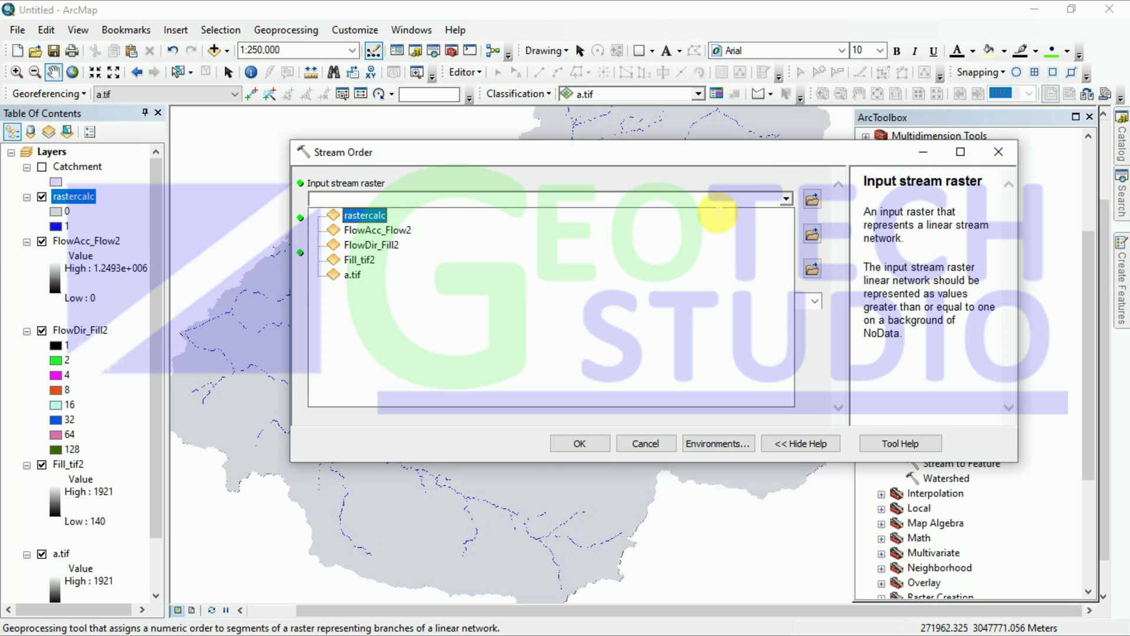
{"action": "left_click", "coordinate": [363, 214]}
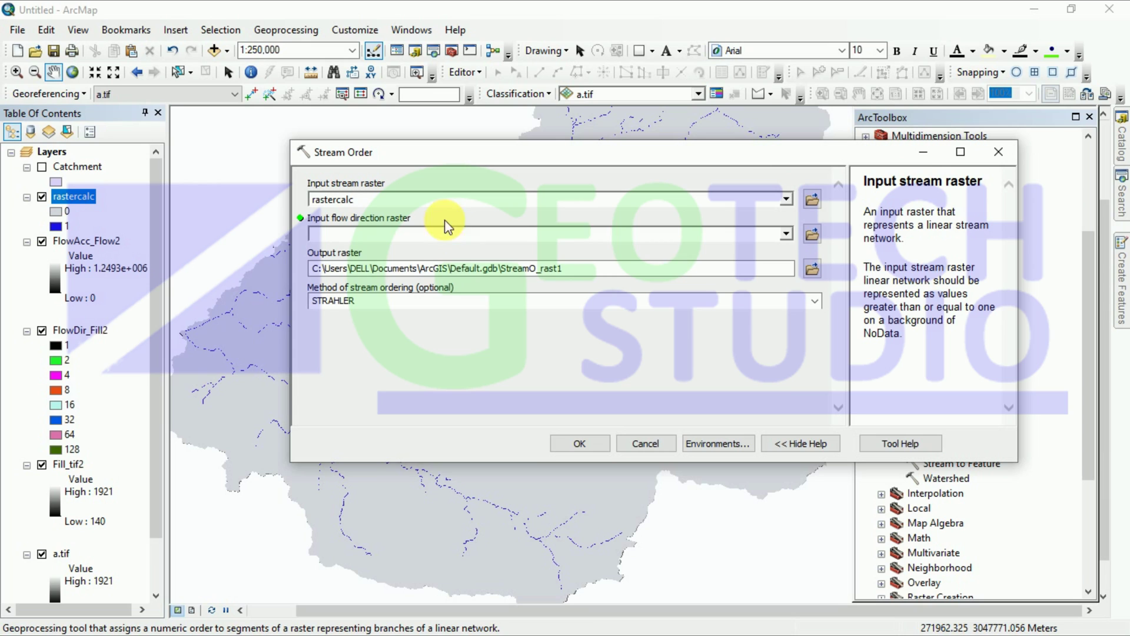
{"action": "left_click", "coordinate": [787, 233]}
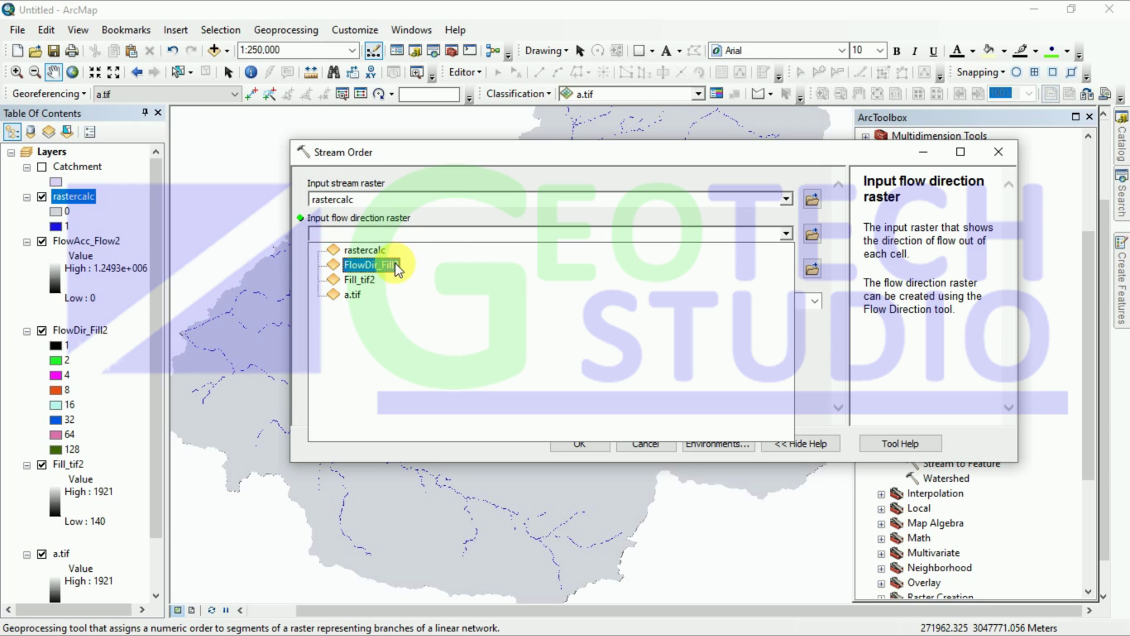
{"action": "left_click", "coordinate": [377, 264]}
{"action": "left_click", "coordinate": [576, 443]}
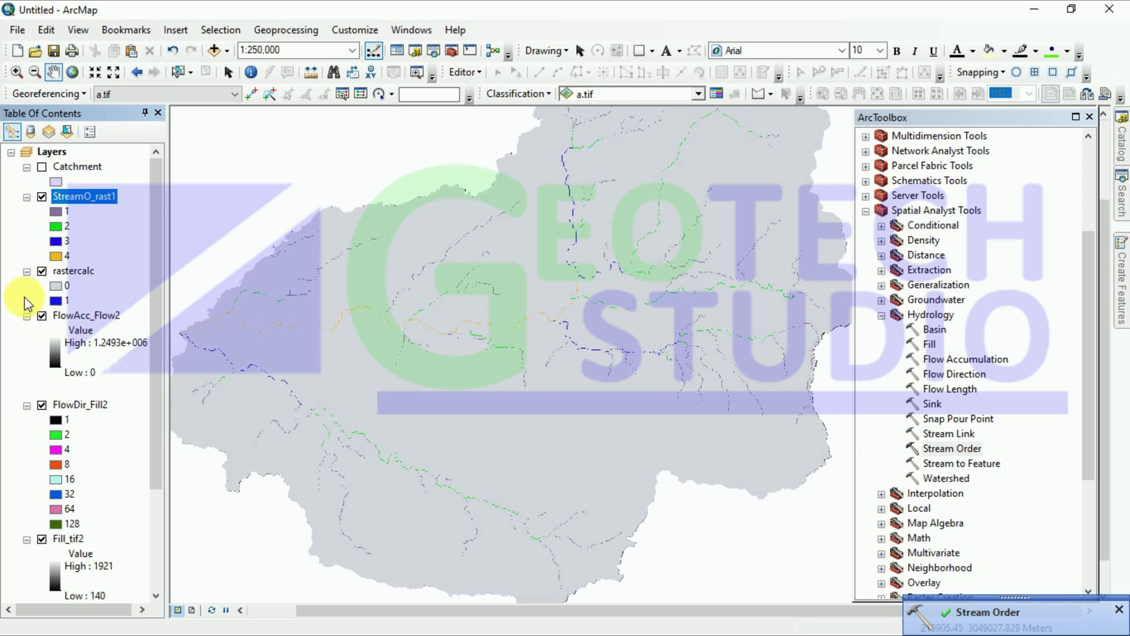
Hide the rastercalc, FlowAcc_Flow2, FlowDir_Fill2, Fill_tif2 and a.tif layers so that only the stream order raster is drawn.
{"action": "left_click", "coordinate": [42, 271]}
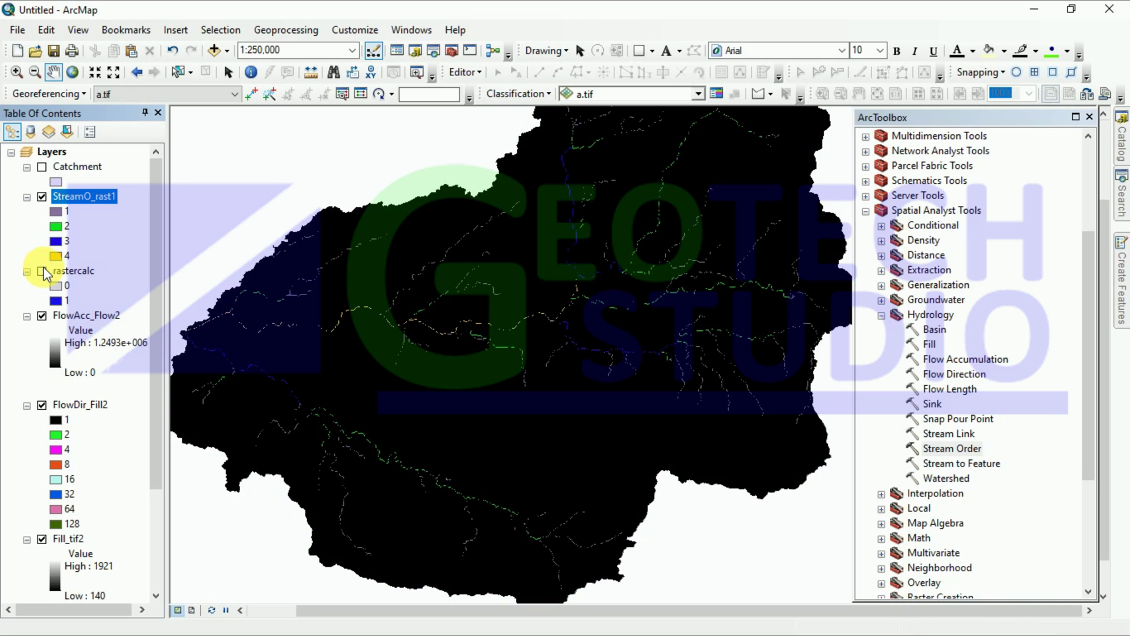
{"action": "left_click", "coordinate": [41, 316]}
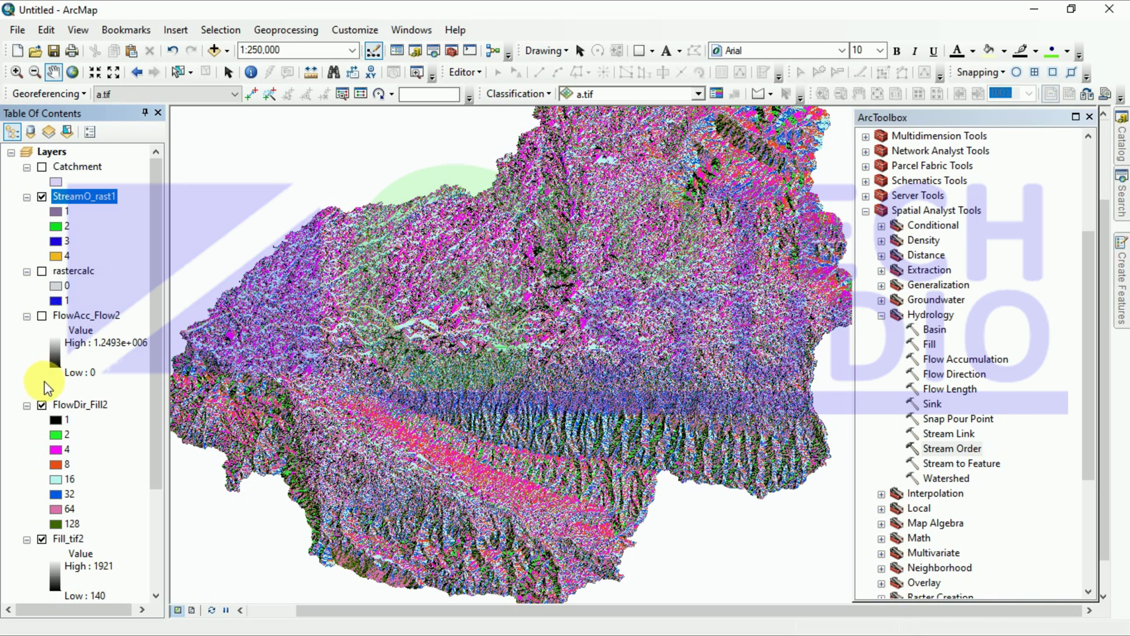
{"action": "left_click", "coordinate": [42, 405]}
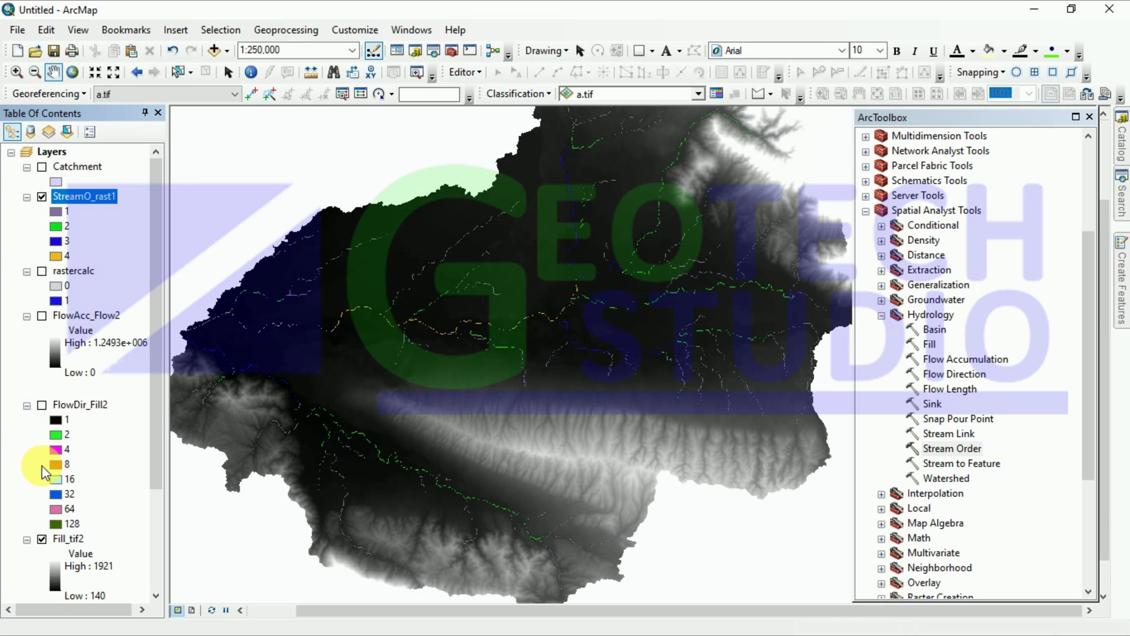
{"action": "left_click", "coordinate": [41, 538]}
{"action": "scroll", "coordinate": [41, 538], "scroll_direction": "down", "scroll_amount": 3}
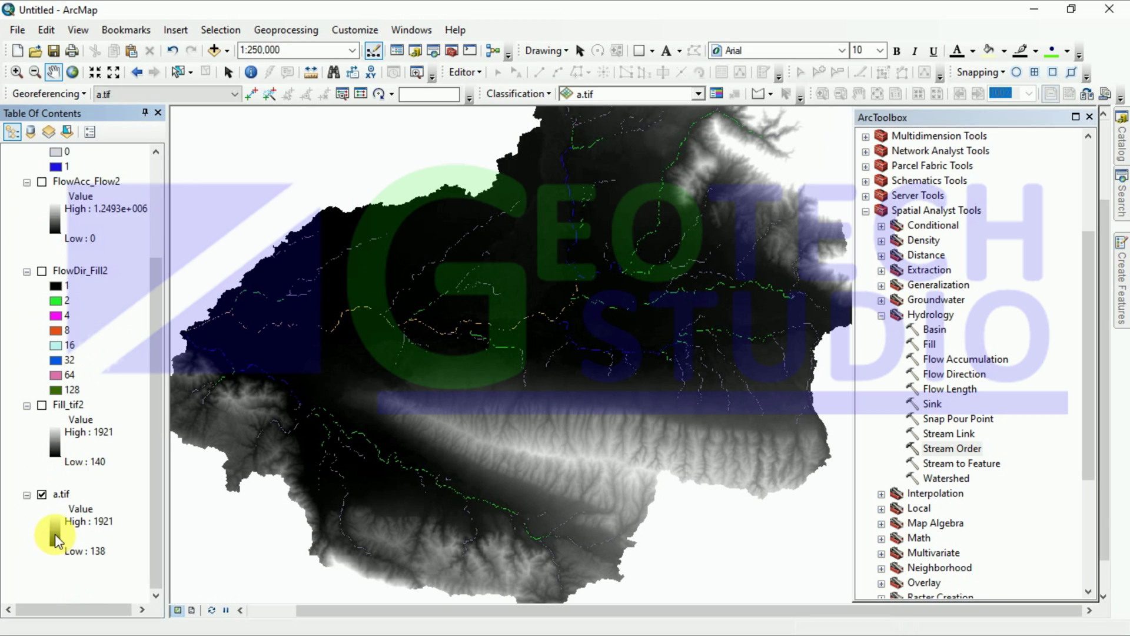
{"action": "left_click", "coordinate": [42, 494]}
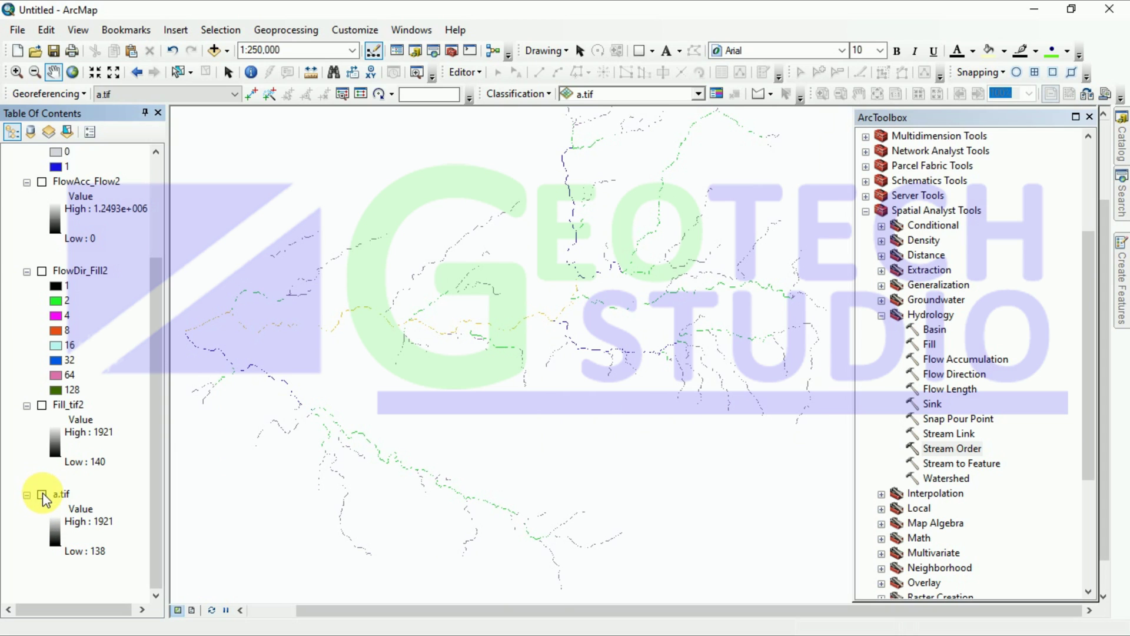
Collapse the legends of the a.tif, Fill_tif2, FlowDir_Fill2, FlowAcc_Flow2 and rastercalc layers.
{"action": "left_click", "coordinate": [26, 495]}
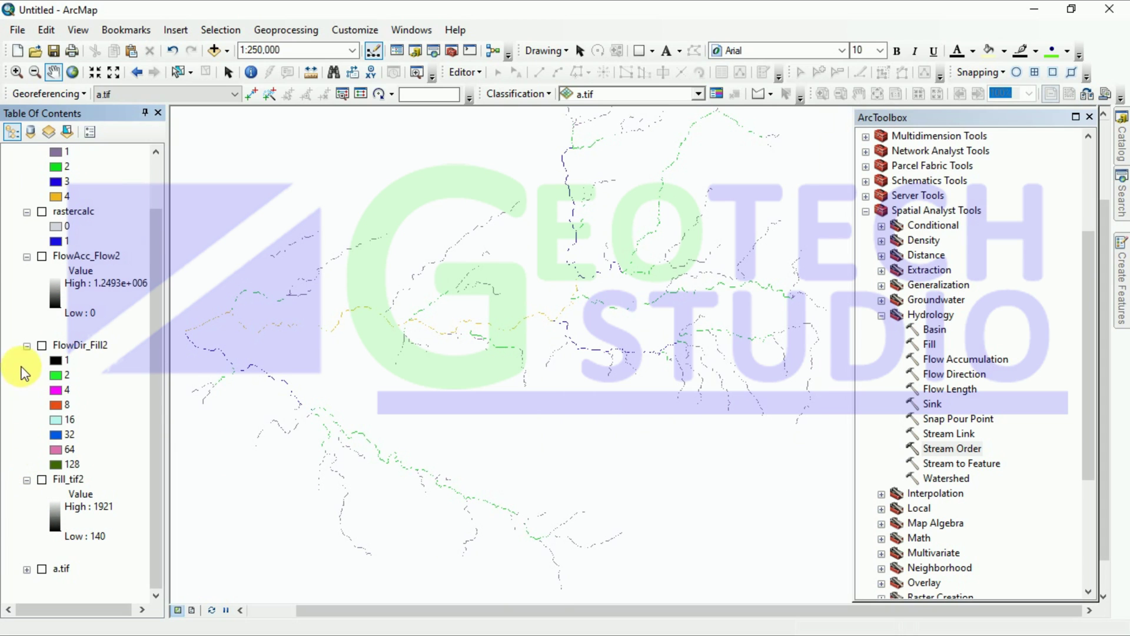
{"action": "left_click", "coordinate": [27, 480]}
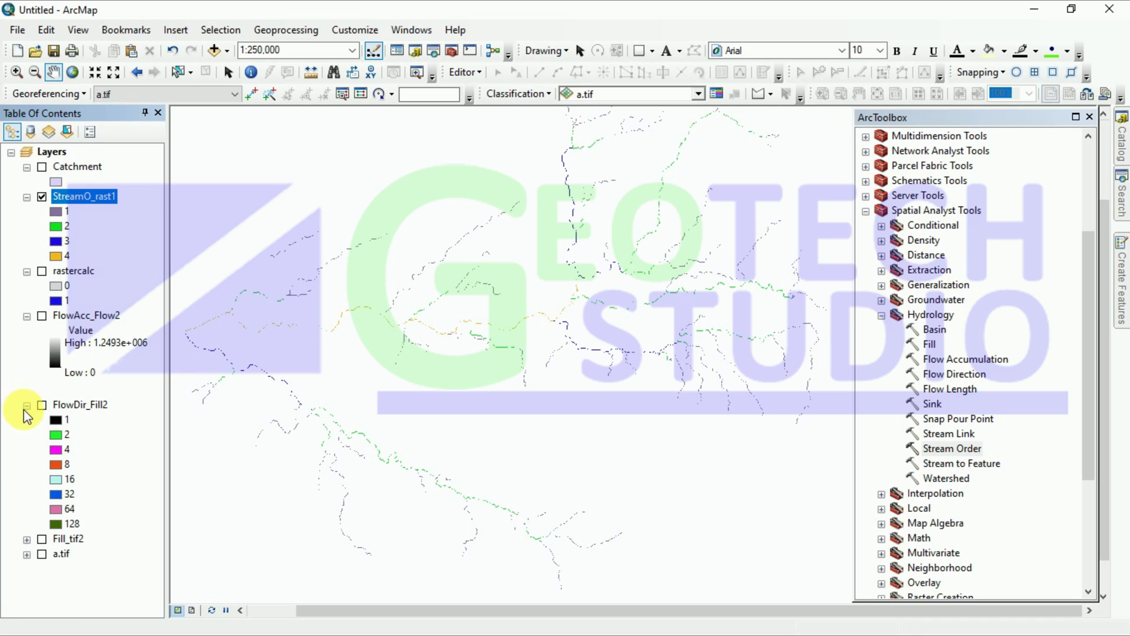
{"action": "left_click", "coordinate": [26, 406]}
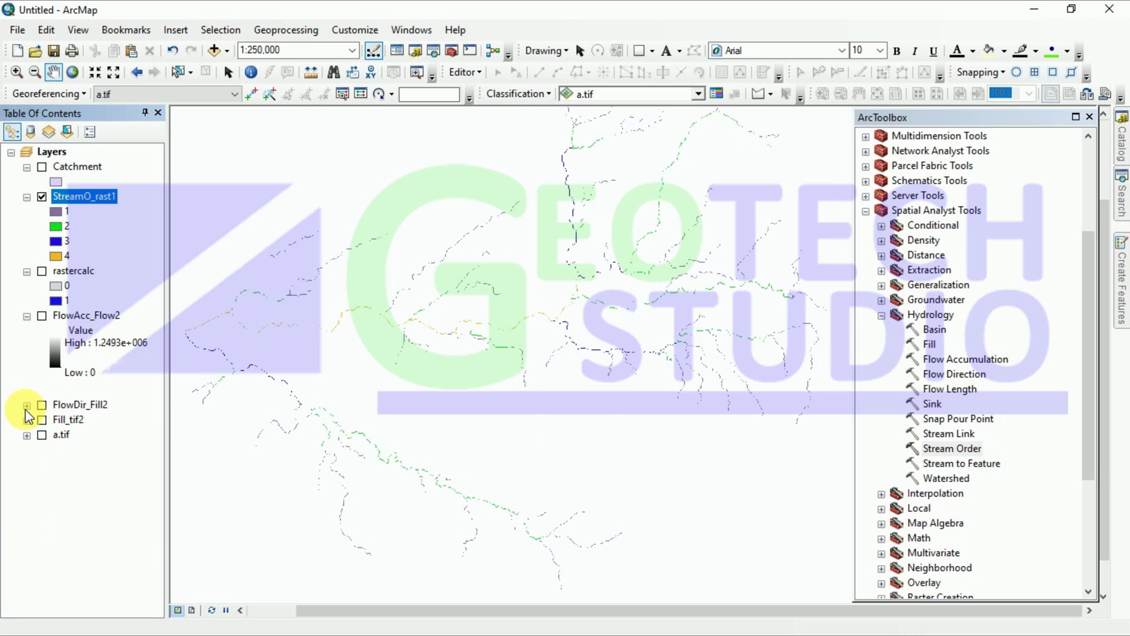
{"action": "left_click", "coordinate": [25, 318]}
{"action": "left_click", "coordinate": [27, 271]}
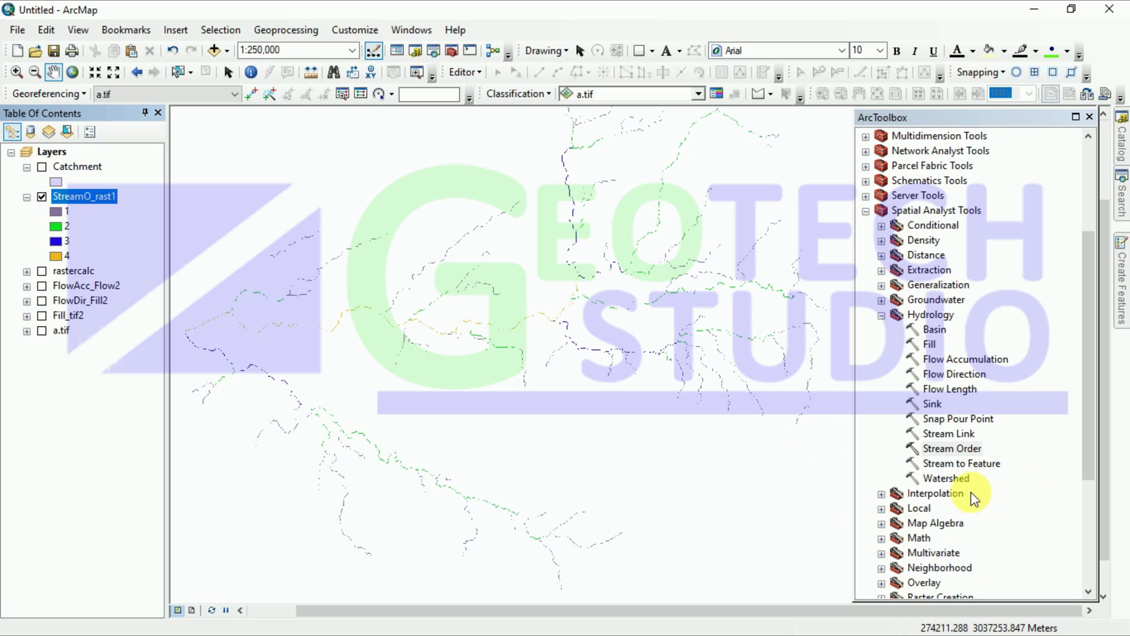
Run the Stream to Feature tool with StreamO_rast1 as the stream raster and FlowDir_Fill2 as the flow direction raster, keeping polylines simplified.
{"action": "double_click", "coordinate": [958, 465]}
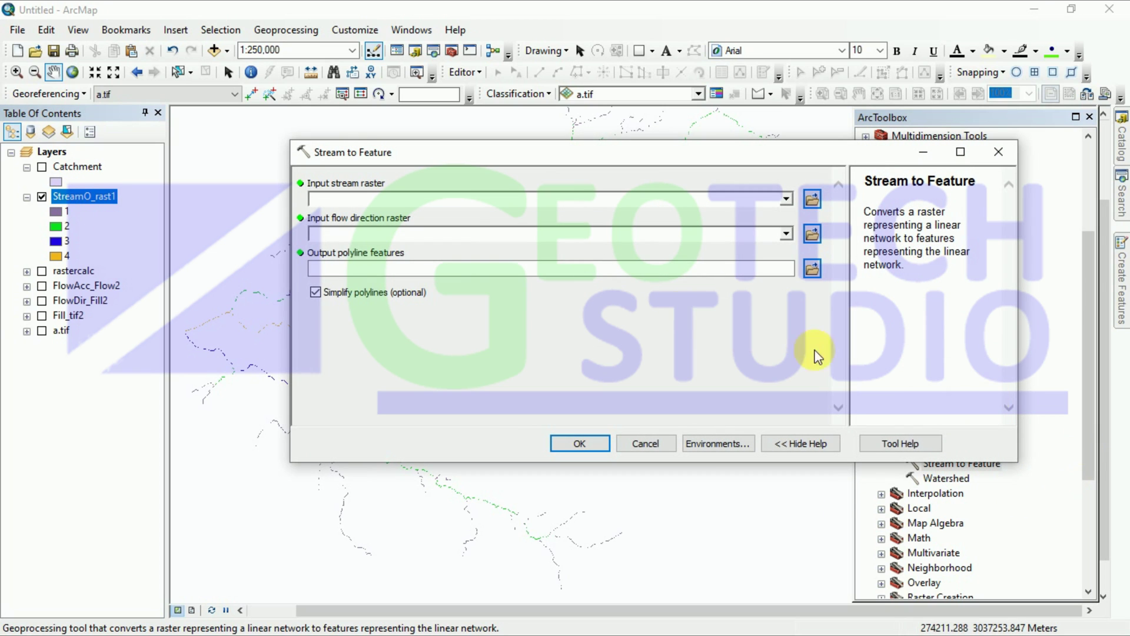
{"action": "left_click", "coordinate": [786, 198]}
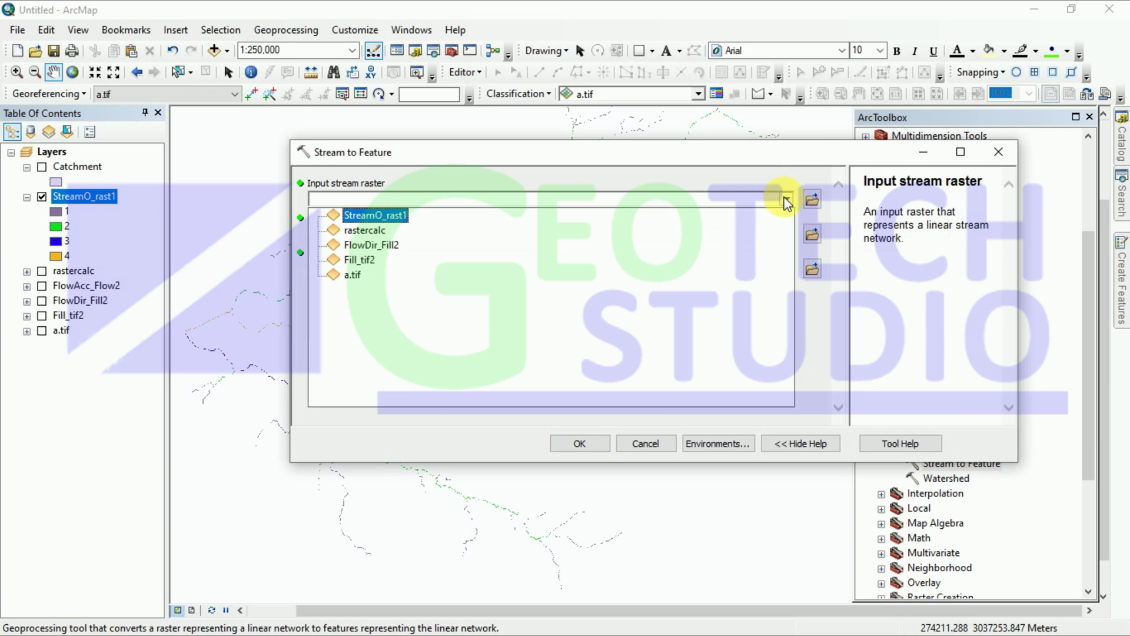
{"action": "left_click", "coordinate": [374, 215]}
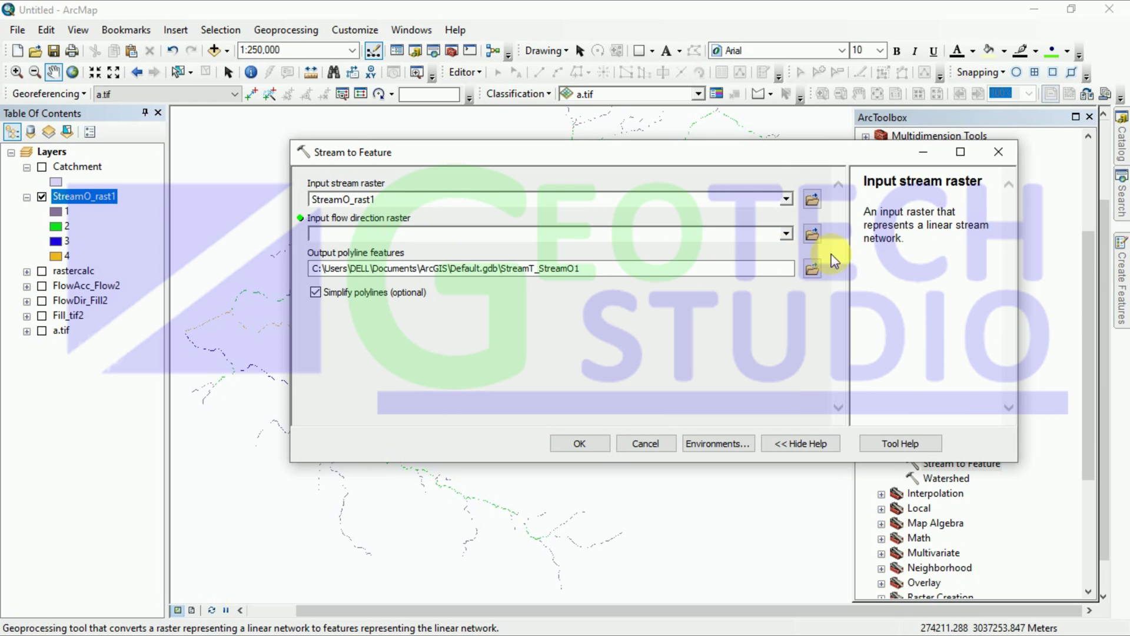
{"action": "left_click", "coordinate": [778, 235]}
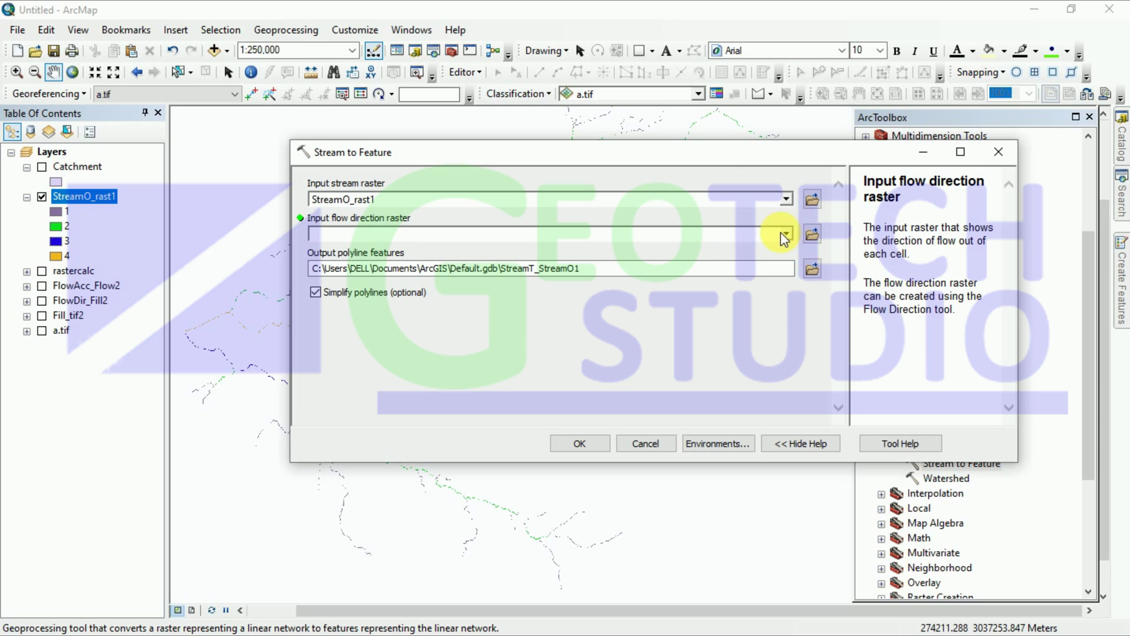
{"action": "left_click", "coordinate": [786, 233]}
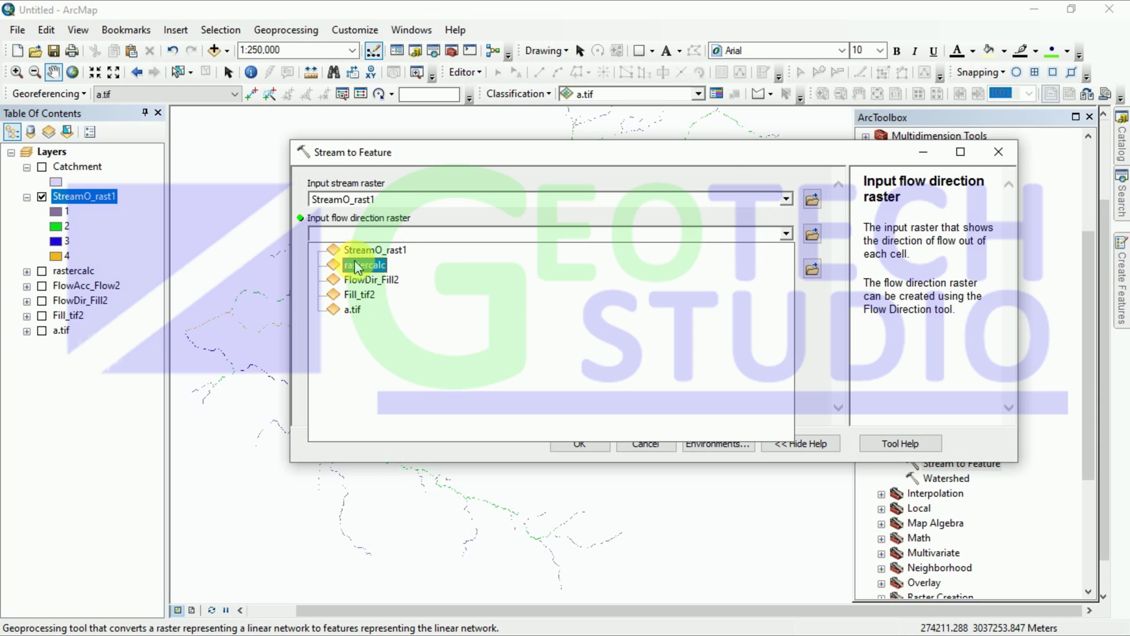
{"action": "left_click", "coordinate": [393, 281]}
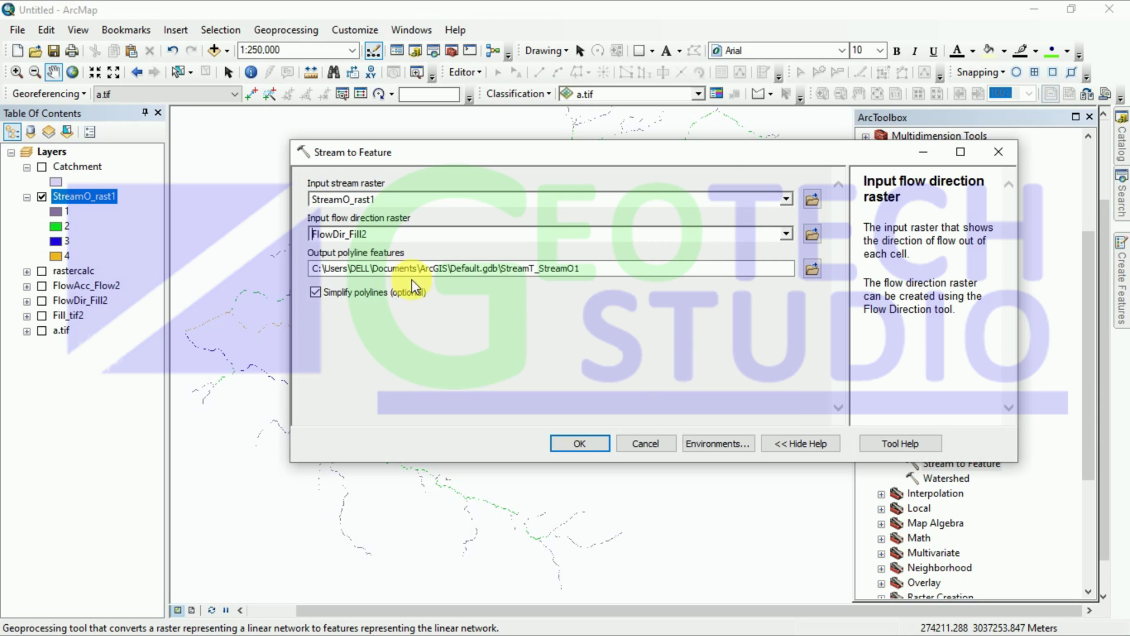
{"action": "left_click", "coordinate": [579, 443]}
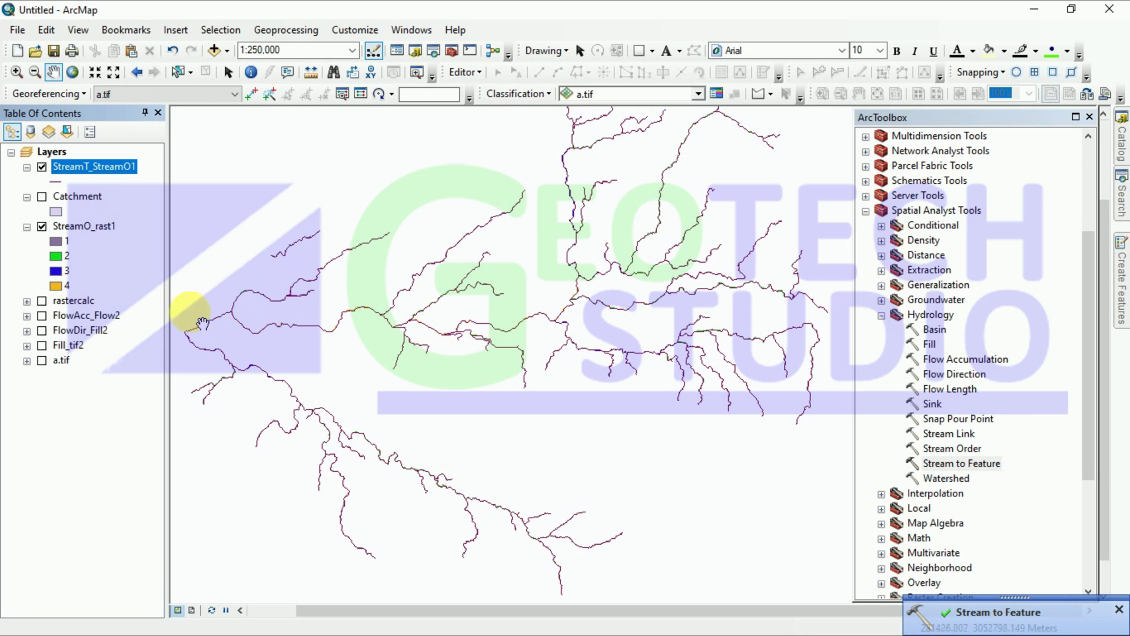
Show the Catchment layer beneath the stream polylines and view the whole catchment at 1:400,000.
{"action": "left_click", "coordinate": [41, 196]}
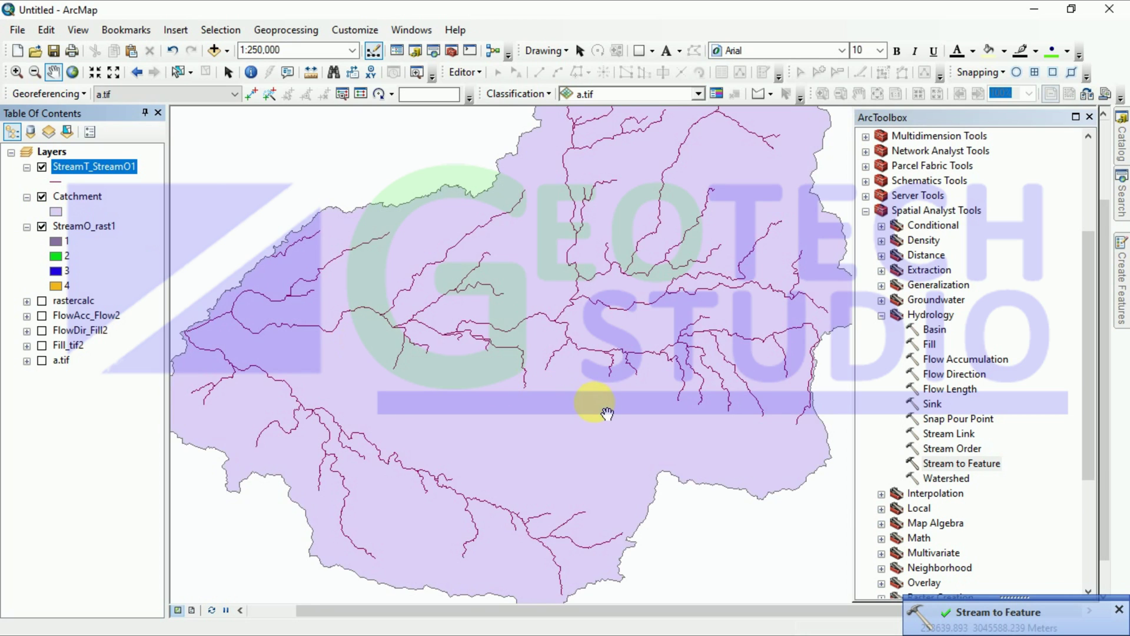
{"action": "scroll", "coordinate": [606, 412], "scroll_direction": "up", "scroll_amount": 1}
{"action": "scroll", "coordinate": [606, 412], "scroll_direction": "down", "scroll_amount": 1}
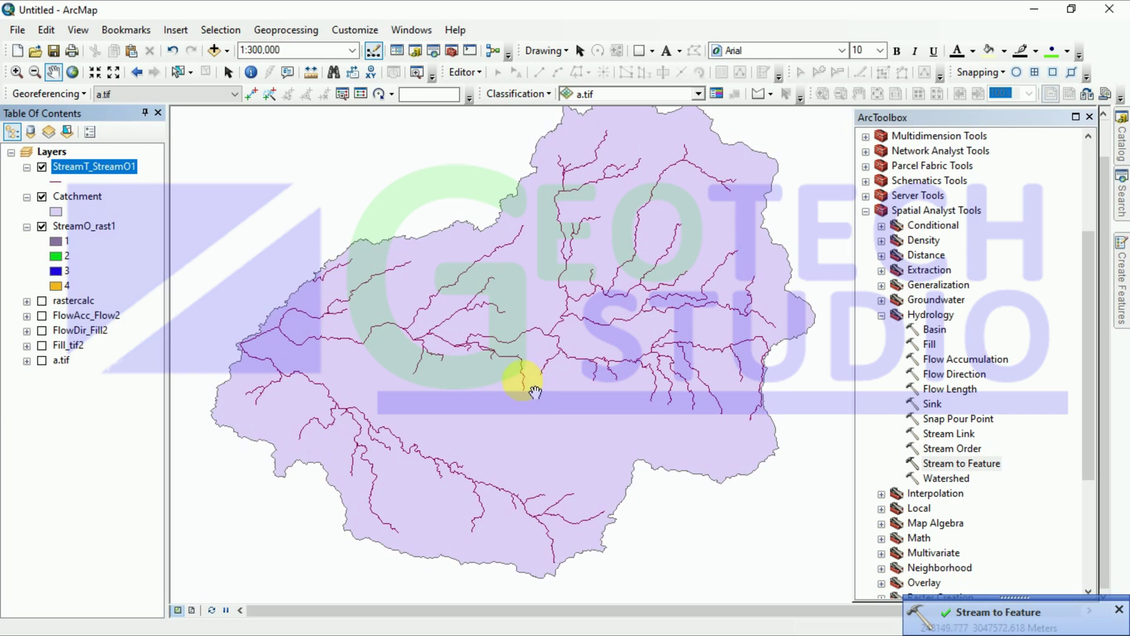
{"action": "scroll", "coordinate": [556, 398], "scroll_direction": "down", "scroll_amount": 1}
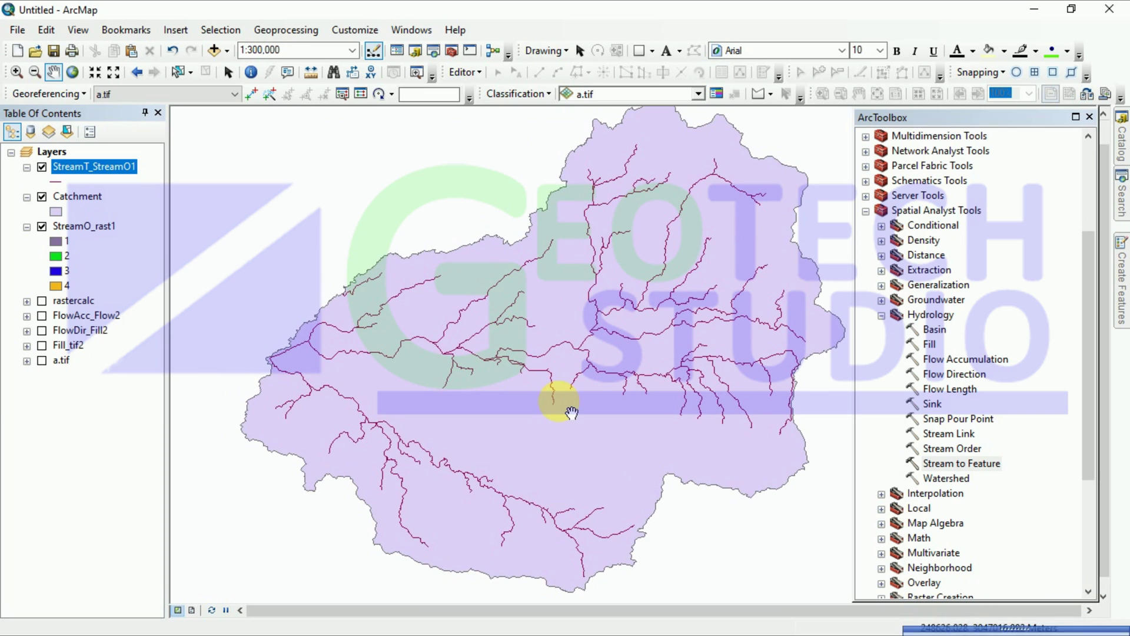
{"action": "scroll", "coordinate": [571, 412], "scroll_direction": "up", "scroll_amount": 1}
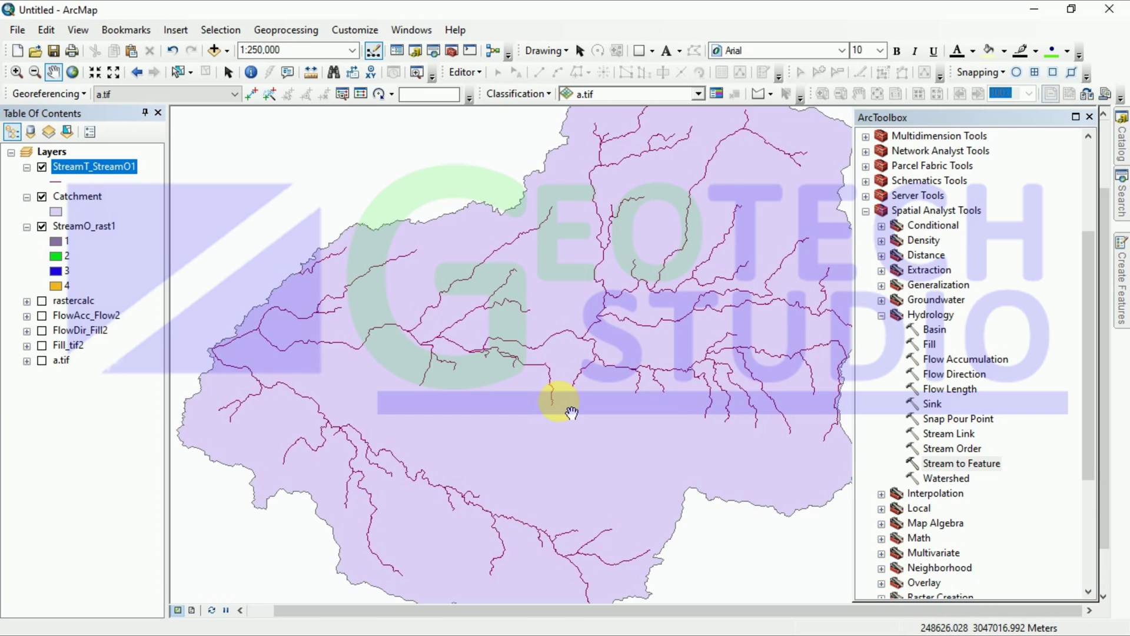
{"action": "scroll", "coordinate": [571, 412], "scroll_direction": "down", "scroll_amount": 1}
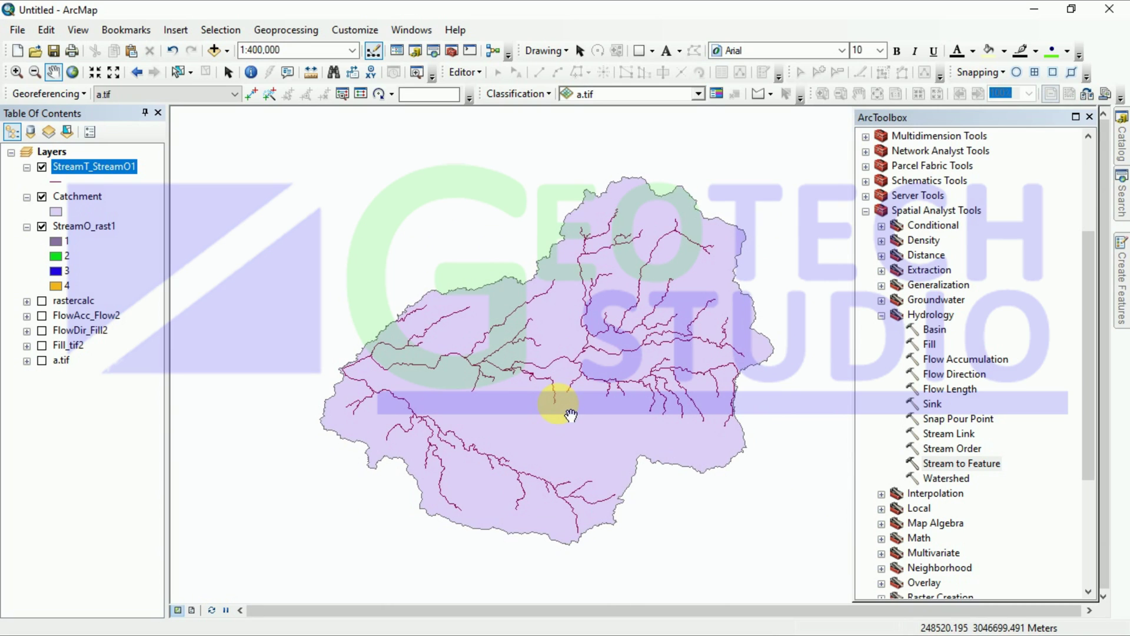
Search for "focal statistic" and set up the Focal Statistics tool with StreamO_rast1 as the input raster.
{"action": "left_click", "coordinate": [1090, 123]}
{"action": "left_click", "coordinate": [1121, 194]}
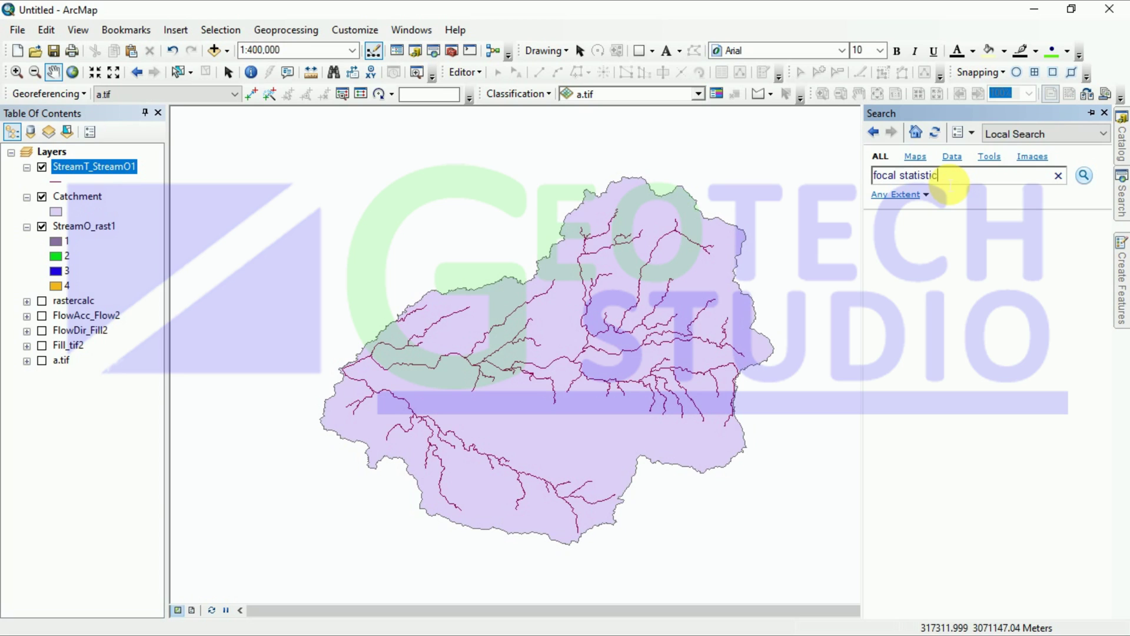
{"action": "key", "text": "Return"}
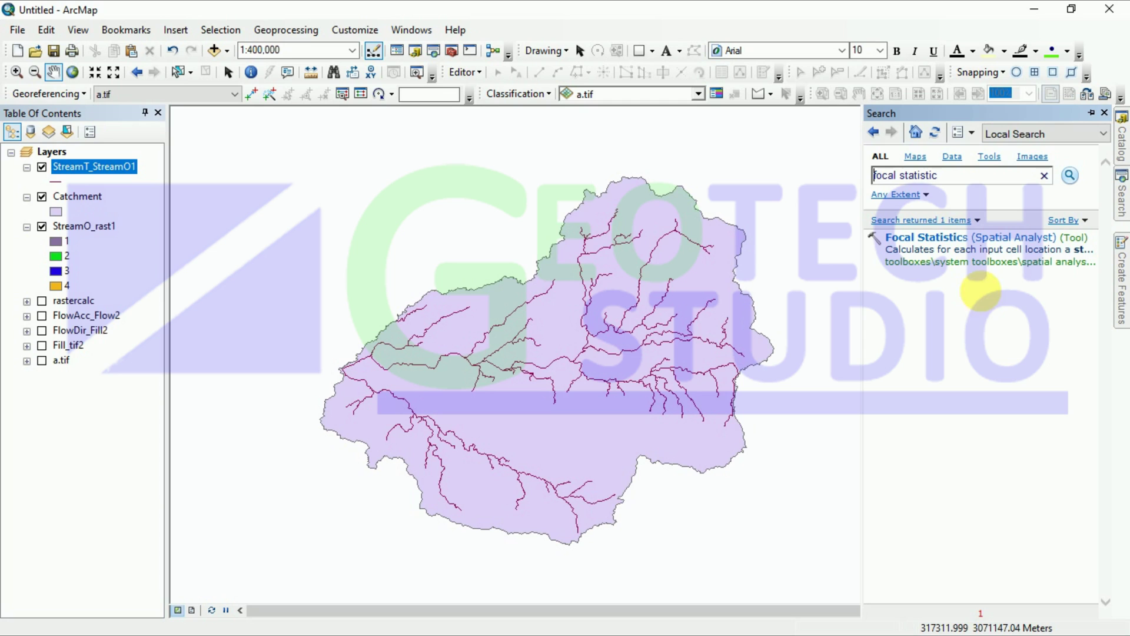
{"action": "left_click", "coordinate": [945, 247]}
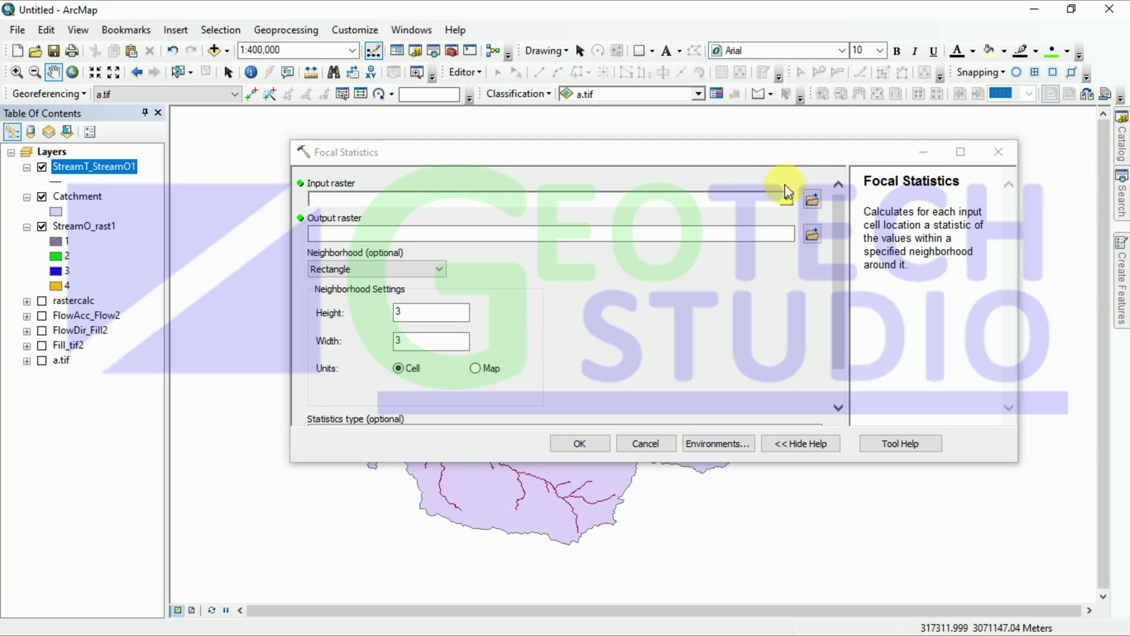
{"action": "left_click", "coordinate": [786, 199]}
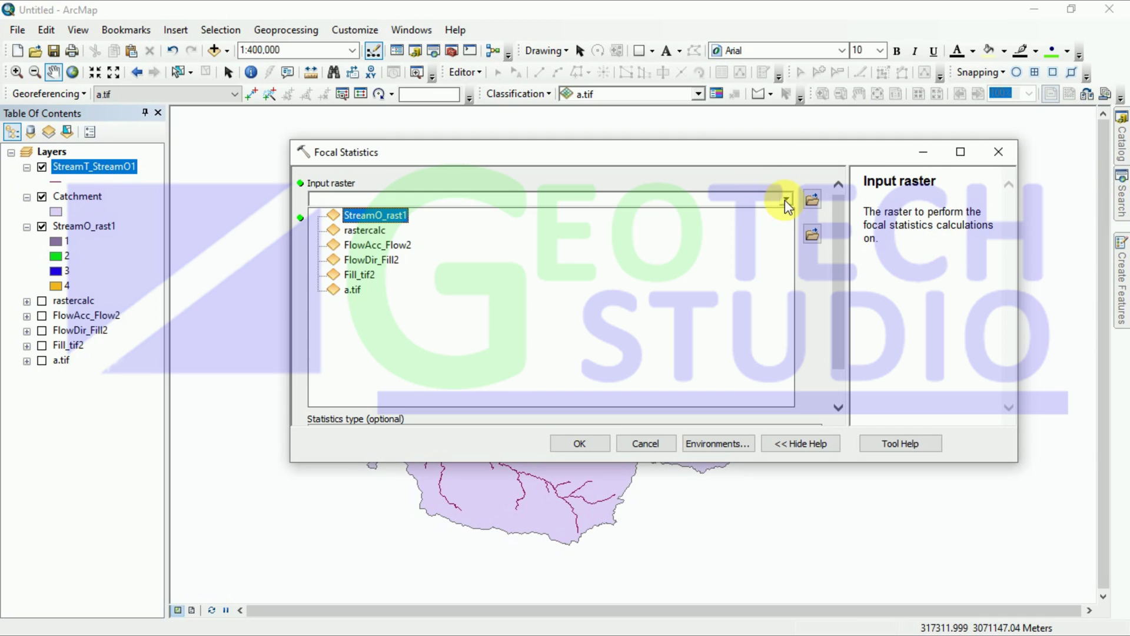
{"action": "left_click", "coordinate": [386, 219]}
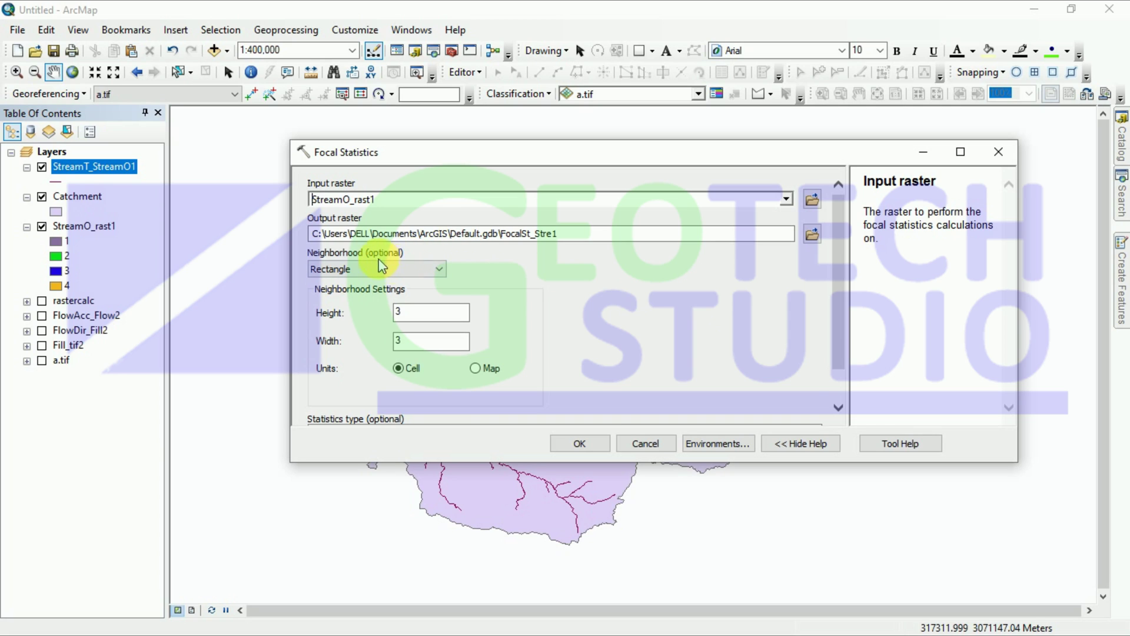
{"action": "scroll", "coordinate": [550, 340], "scroll_direction": "down", "scroll_amount": 3}
{"action": "scroll", "coordinate": [570, 340], "scroll_direction": "up", "scroll_amount": 3}
{"action": "left_click", "coordinate": [412, 523]}
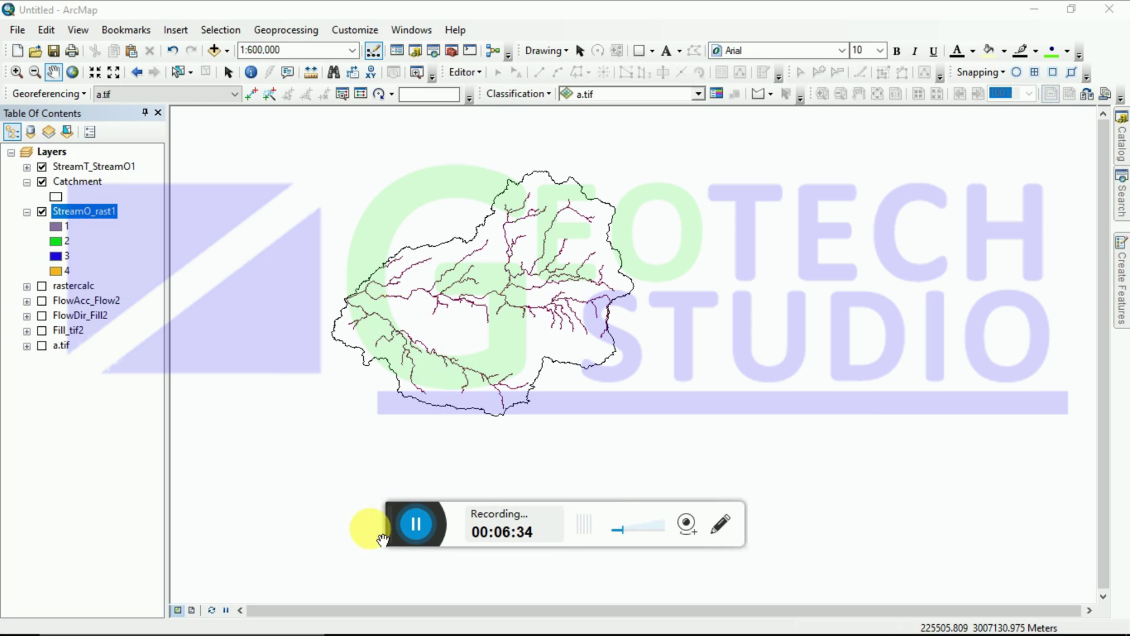
{"action": "left_click", "coordinate": [389, 531]}
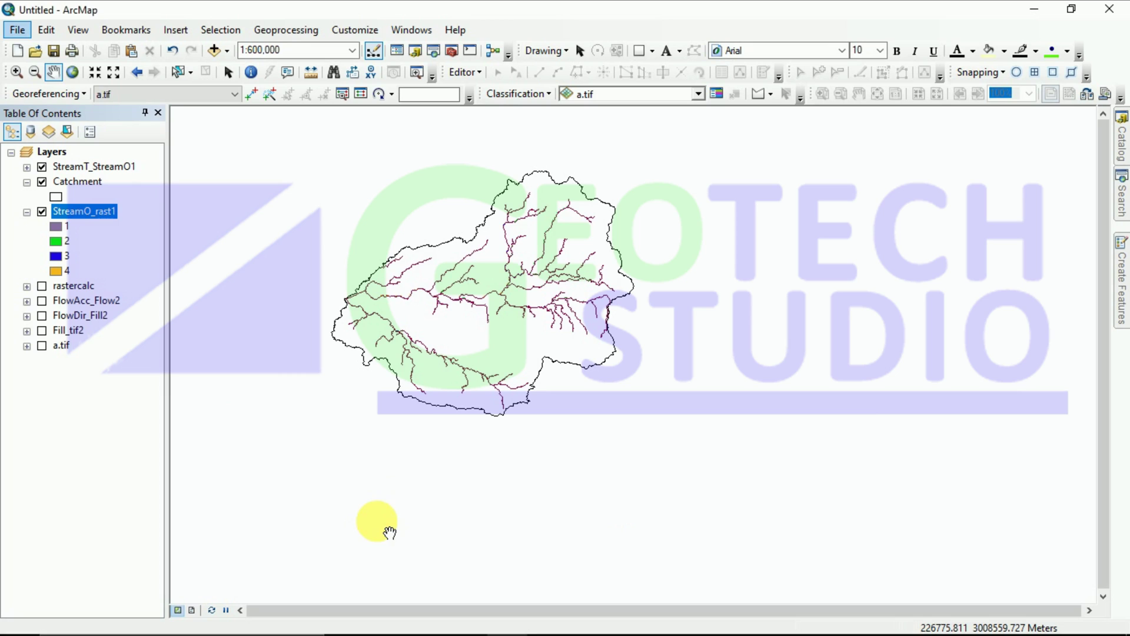
Search for "focal statistics" and set up the Focal Statistics tool with StreamO_rast1 as the input raster and FocalSt_Stre2 as the output.
{"action": "left_click", "coordinate": [1121, 194]}
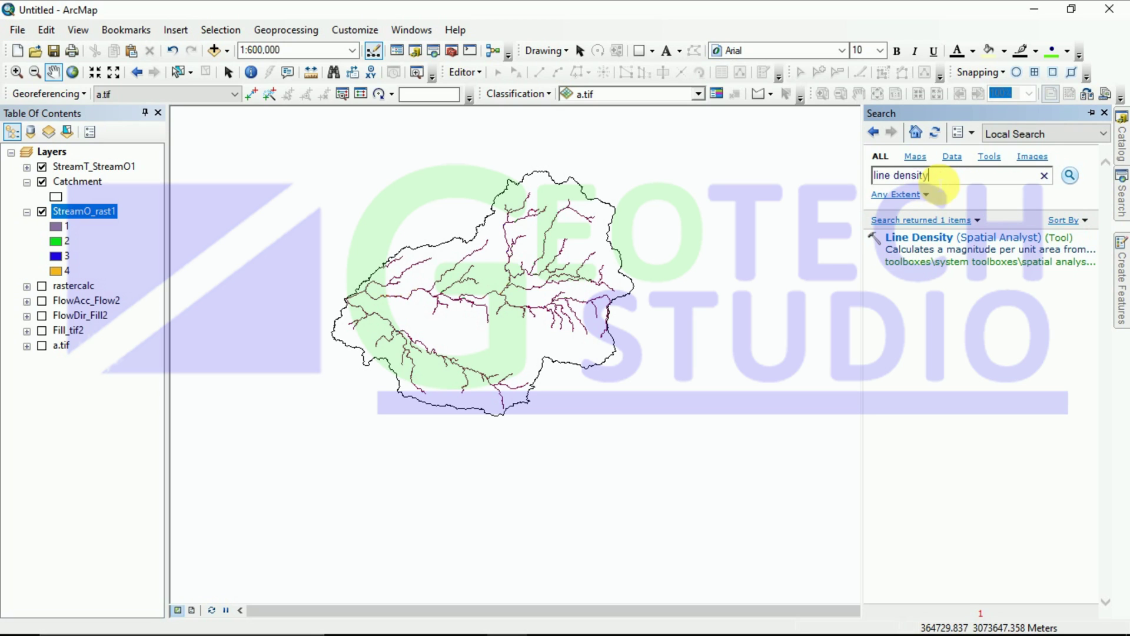
{"action": "left_click", "coordinate": [893, 175]}
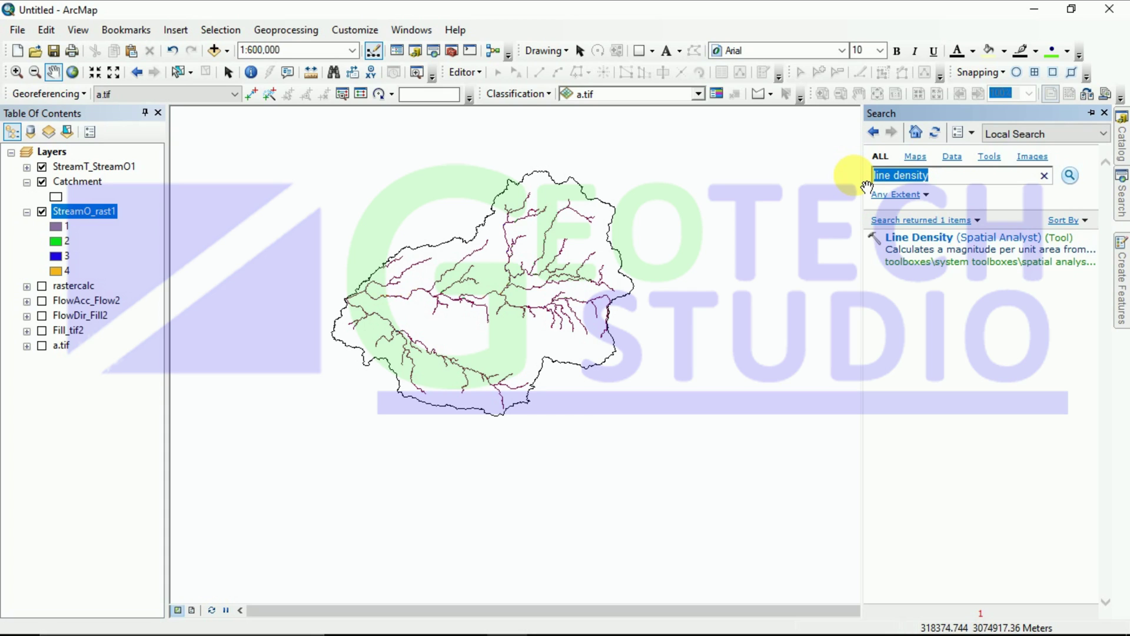
{"action": "type", "text": "l statistics"}
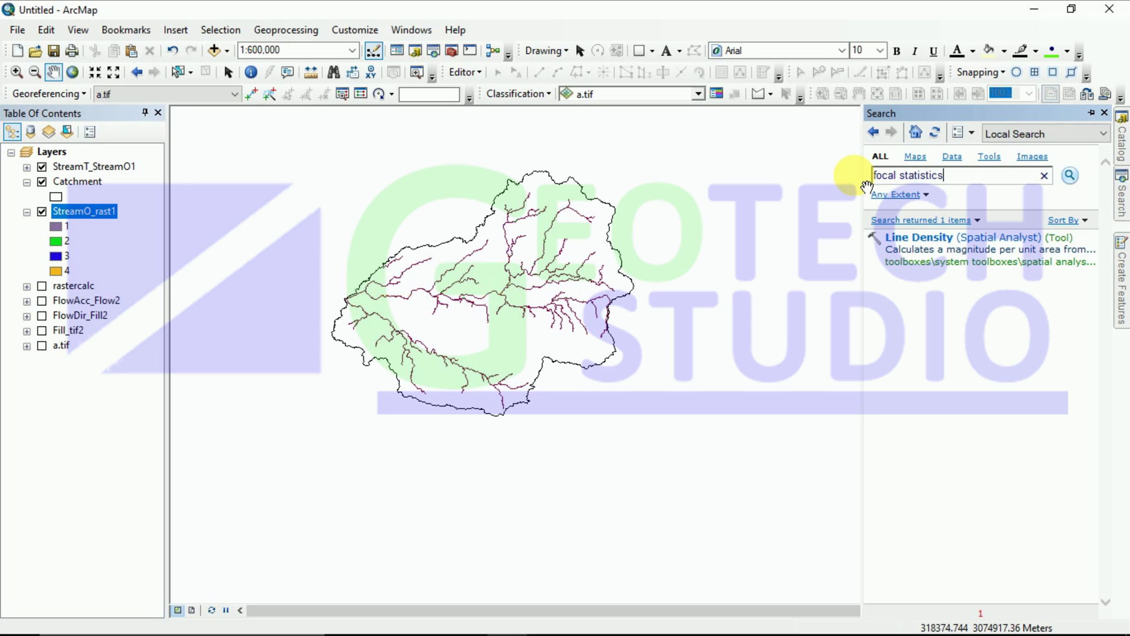
{"action": "key", "text": "Return"}
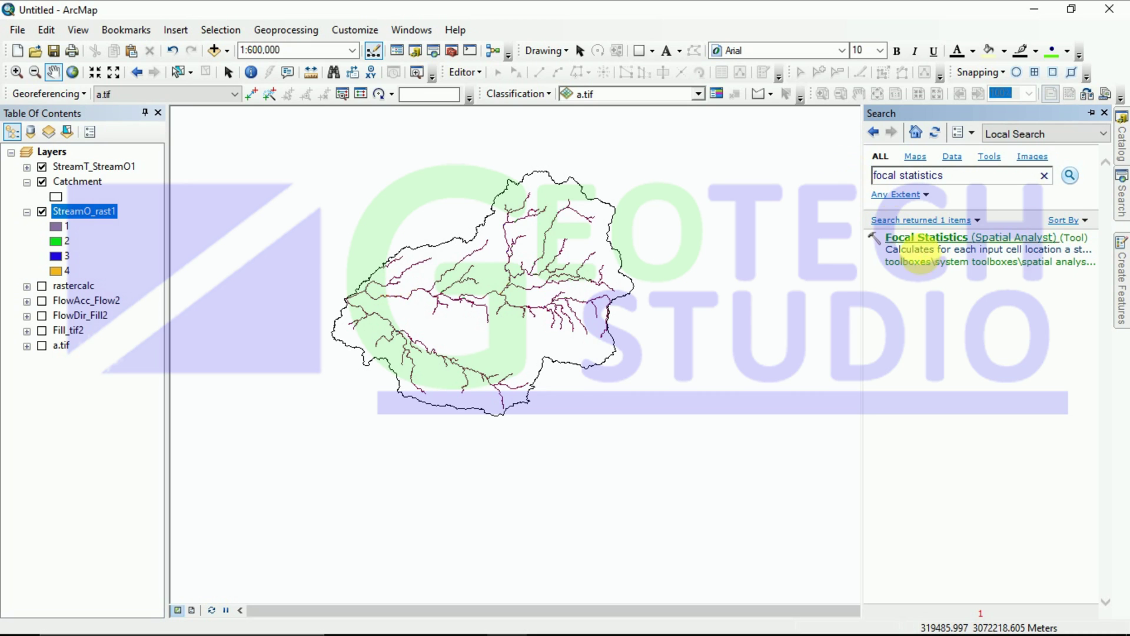
{"action": "left_click", "coordinate": [932, 239]}
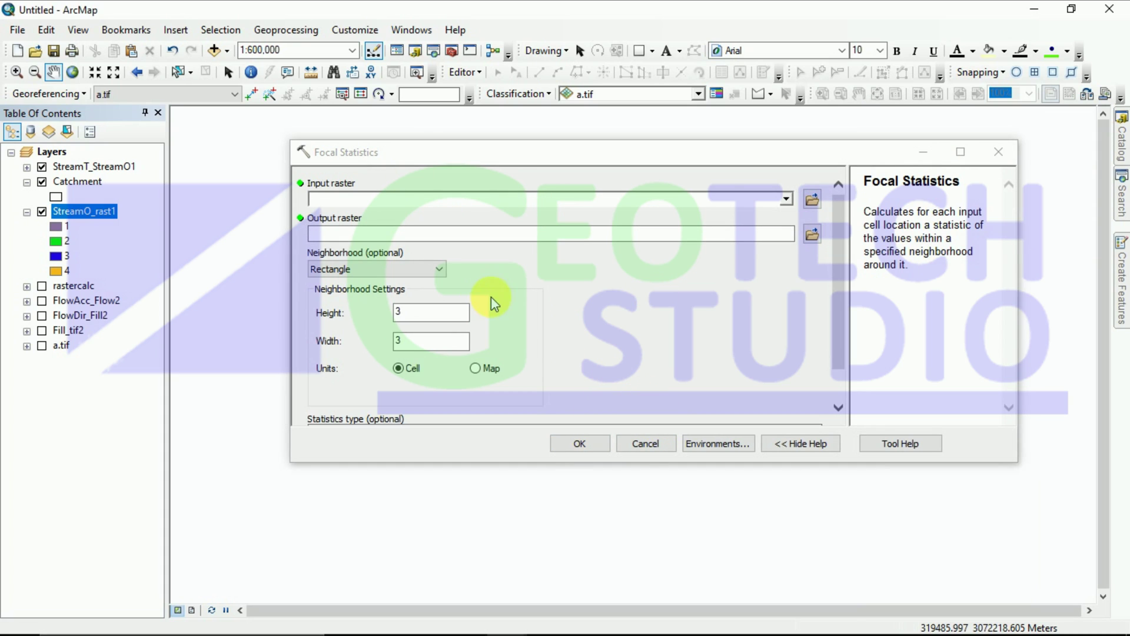
{"action": "left_click", "coordinate": [786, 198]}
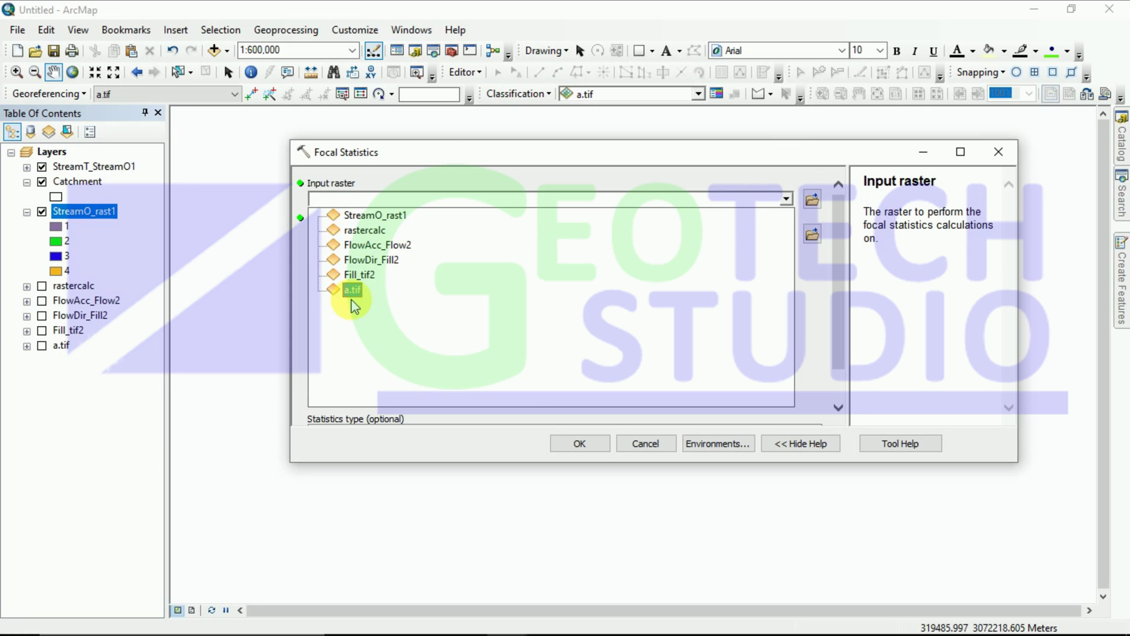
{"action": "left_click", "coordinate": [379, 216]}
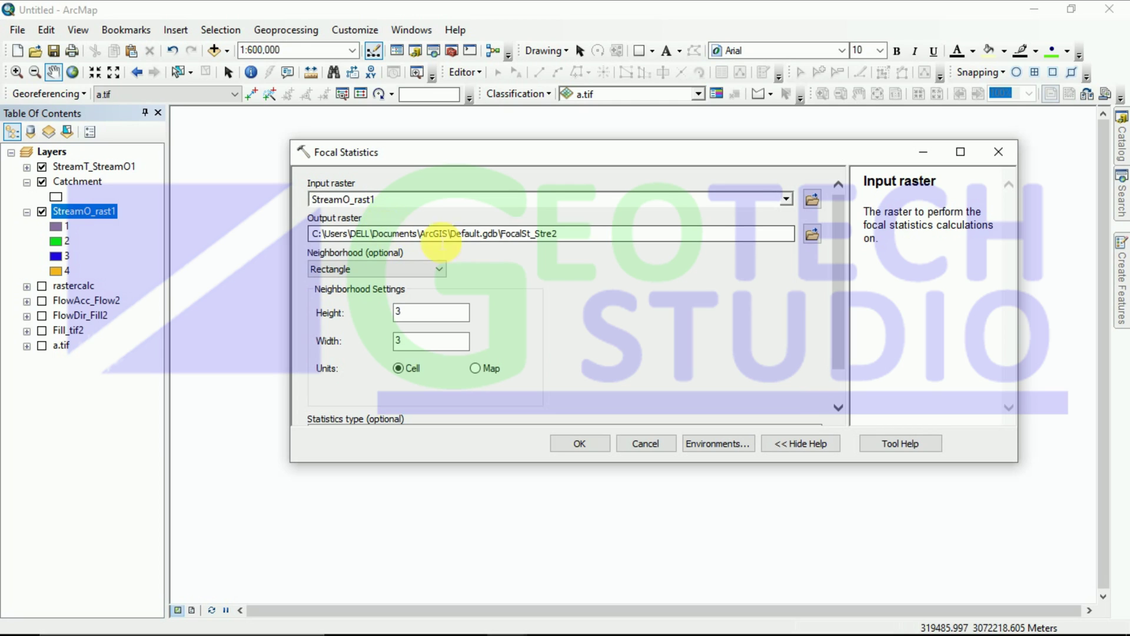
Define a circular neighborhood with a radius of 25 cells and set the statistics type to SUM.
{"action": "left_click", "coordinate": [429, 268]}
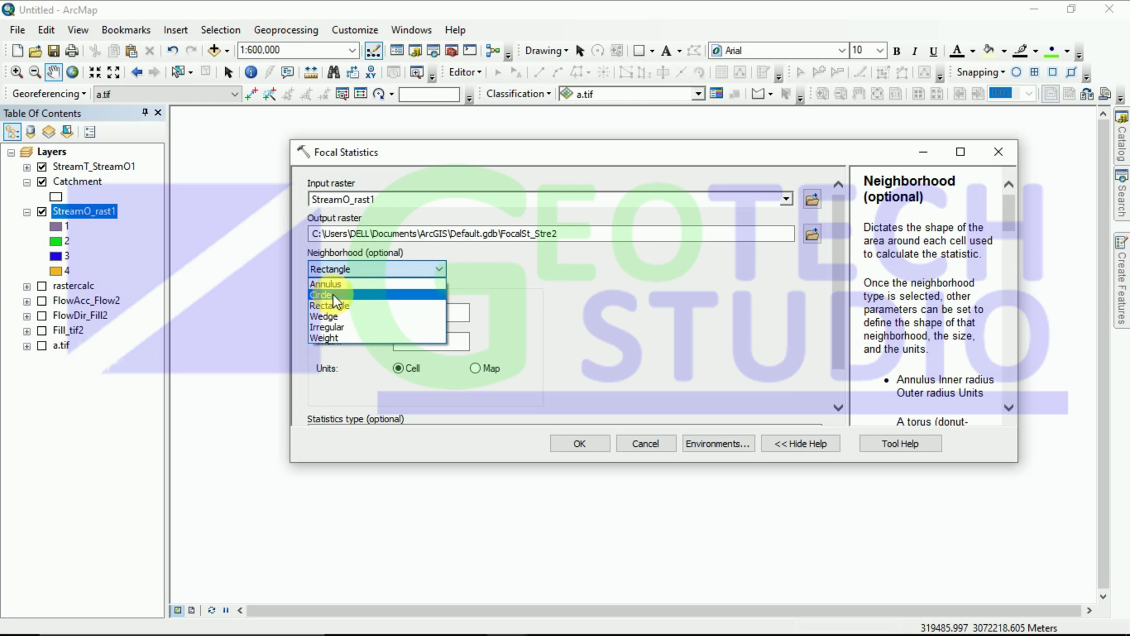
{"action": "left_click", "coordinate": [333, 295]}
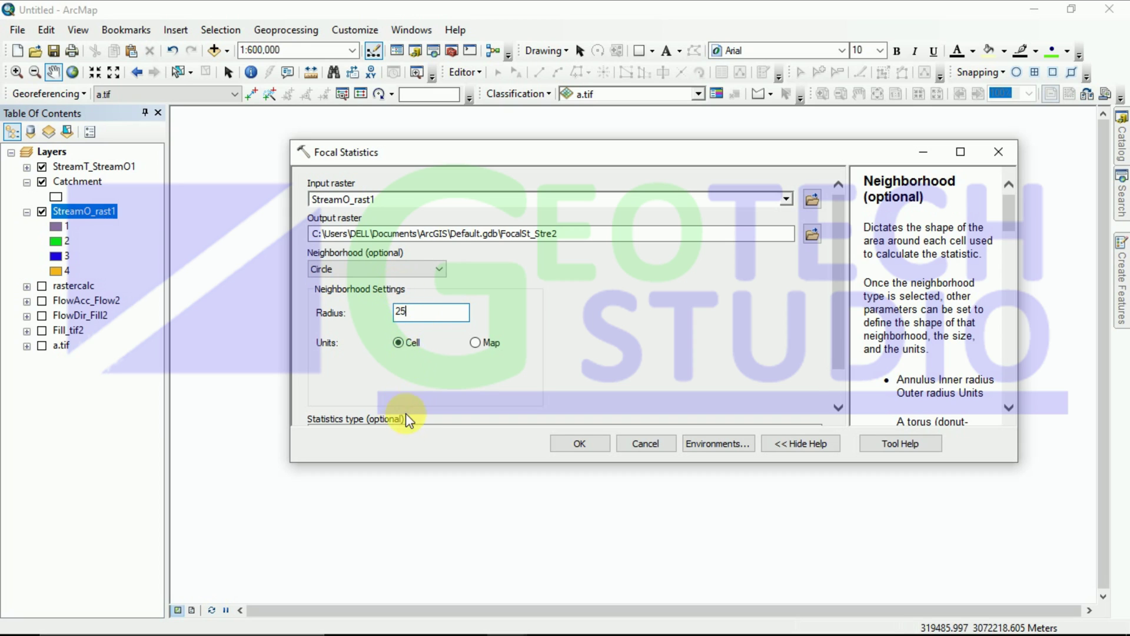
{"action": "scroll", "coordinate": [405, 413], "scroll_direction": "down", "scroll_amount": 1}
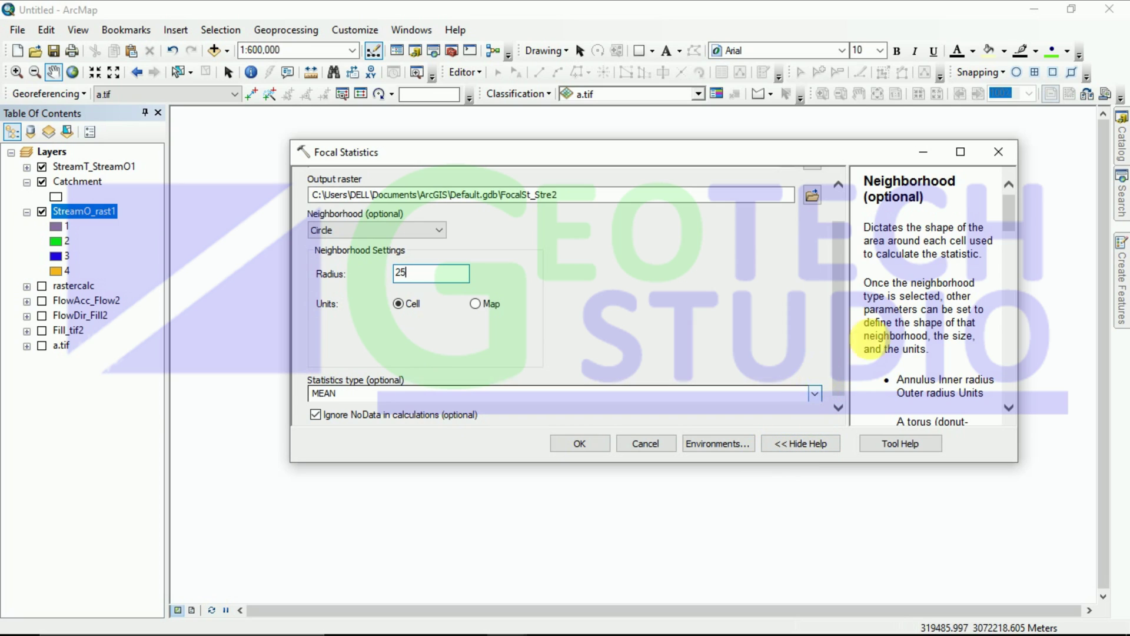
{"action": "left_click", "coordinate": [540, 396]}
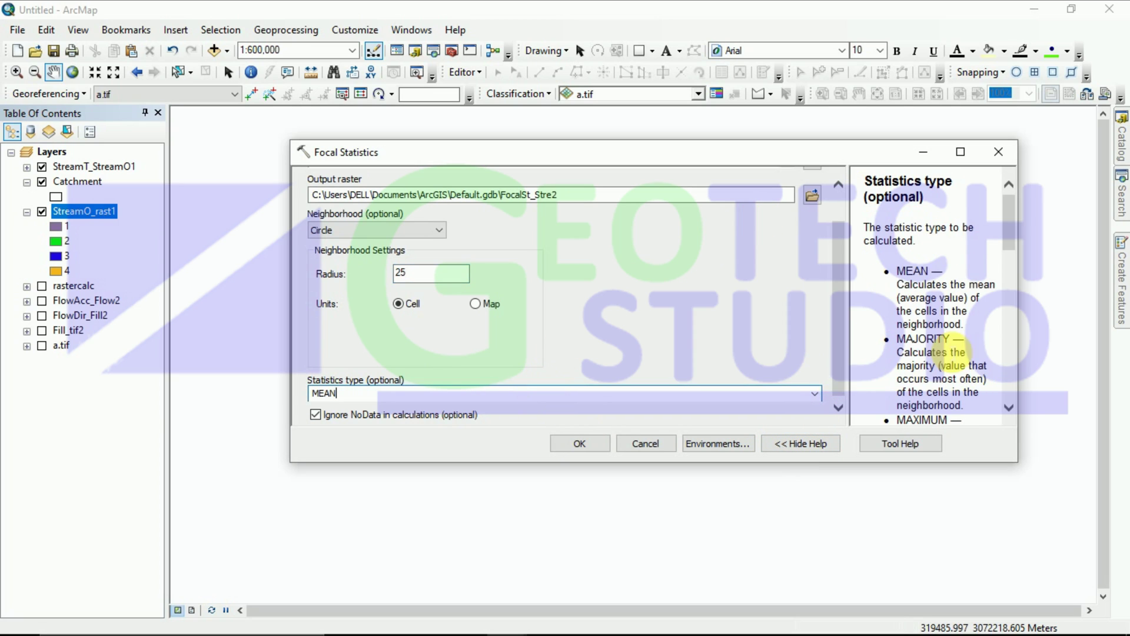
{"action": "scroll", "coordinate": [953, 348], "scroll_direction": "down", "scroll_amount": 10}
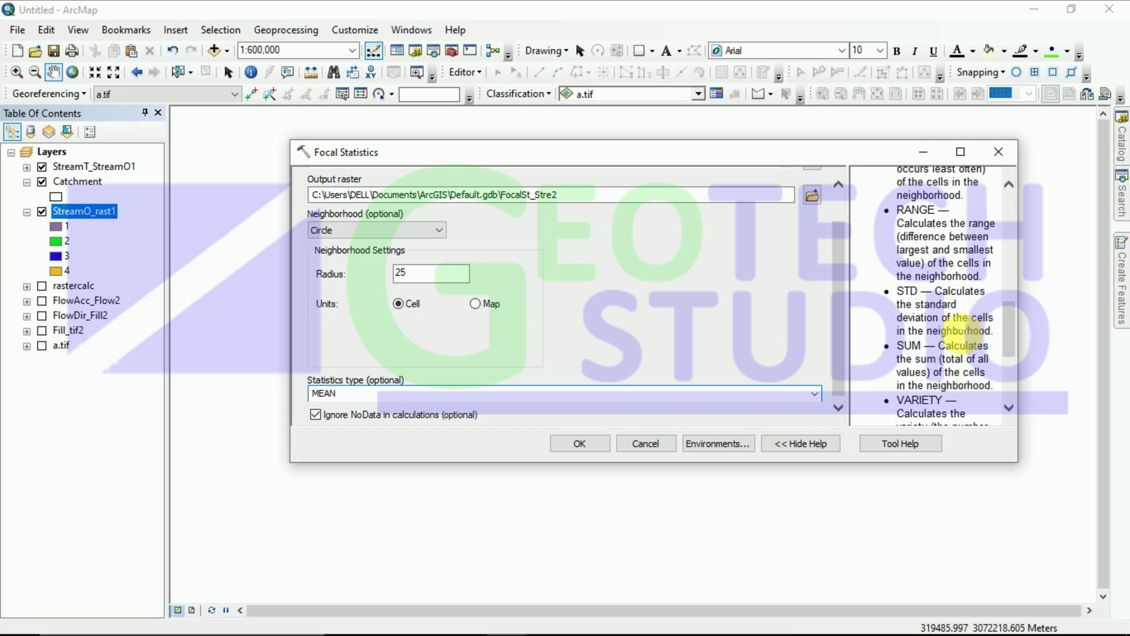
{"action": "scroll", "coordinate": [957, 329], "scroll_direction": "down", "scroll_amount": 5}
{"action": "scroll", "coordinate": [941, 328], "scroll_direction": "up", "scroll_amount": 3}
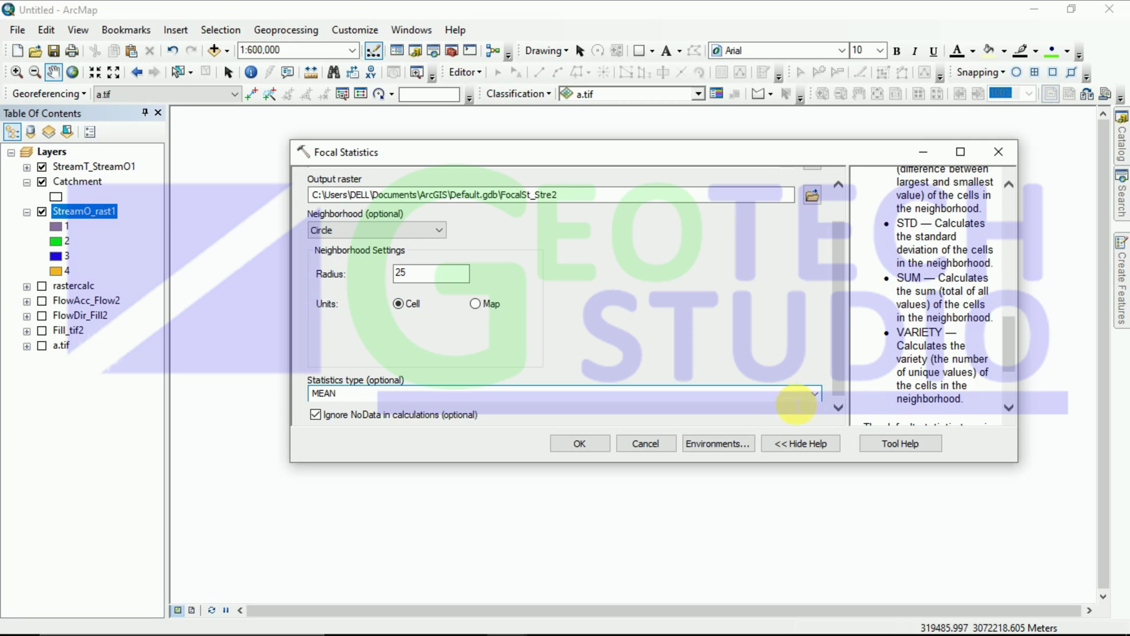
{"action": "left_click", "coordinate": [813, 393]}
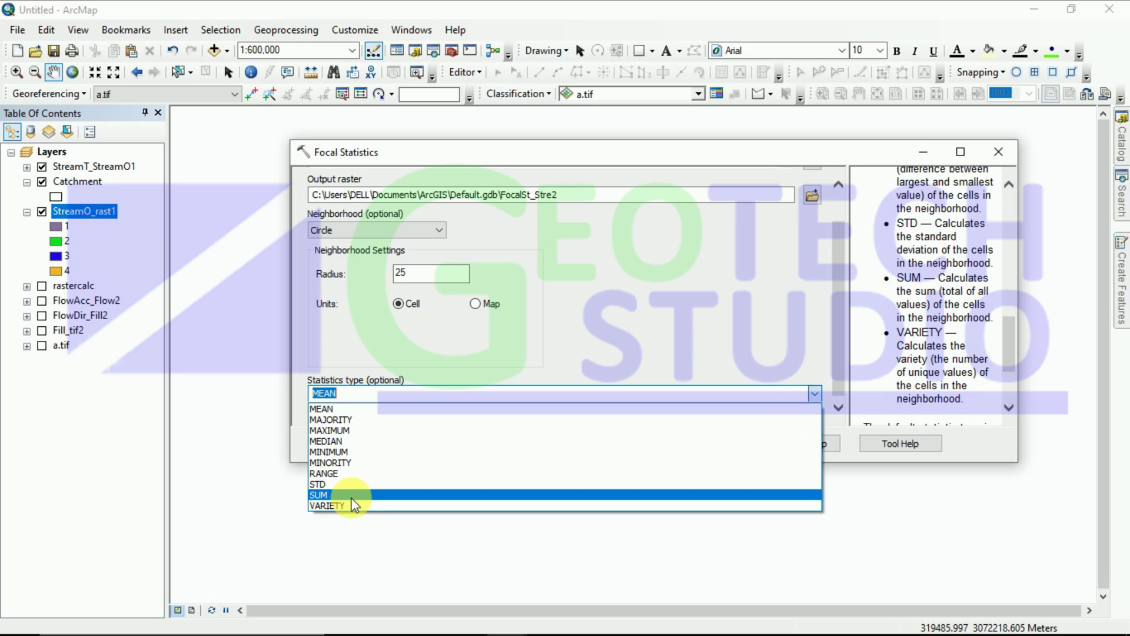
{"action": "left_click", "coordinate": [352, 495]}
{"action": "scroll", "coordinate": [931, 311], "scroll_direction": "down", "scroll_amount": 3}
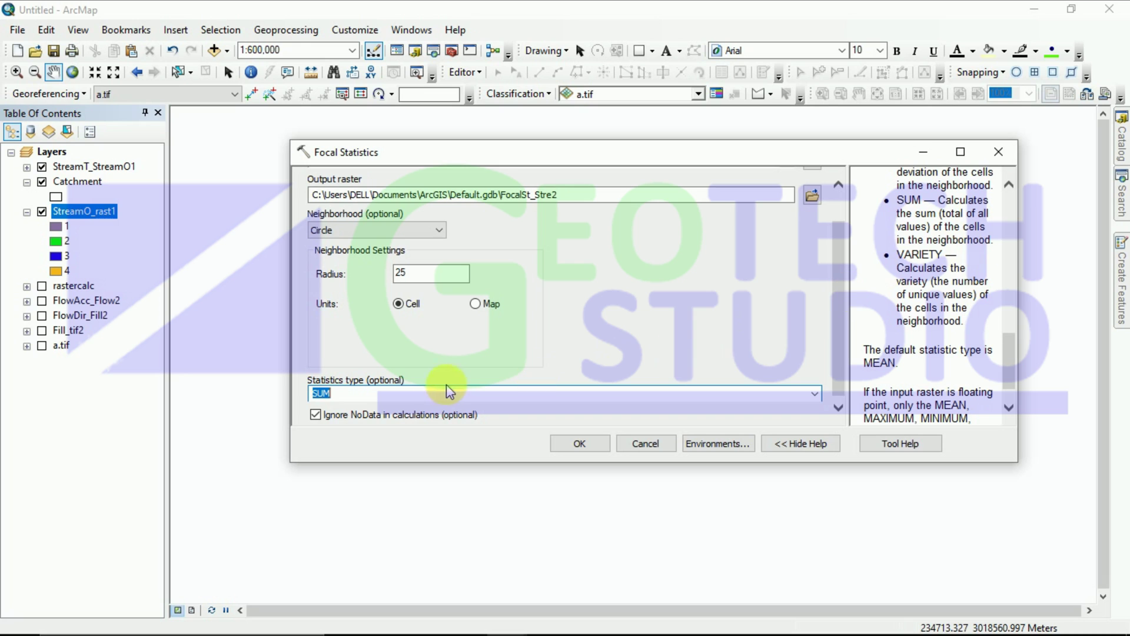
Run Focal Statistics with the raster analysis cell size the same as layer a.tif and Catchment as the mask.
{"action": "left_click", "coordinate": [695, 443]}
{"action": "scroll", "coordinate": [362, 372], "scroll_direction": "down", "scroll_amount": 2}
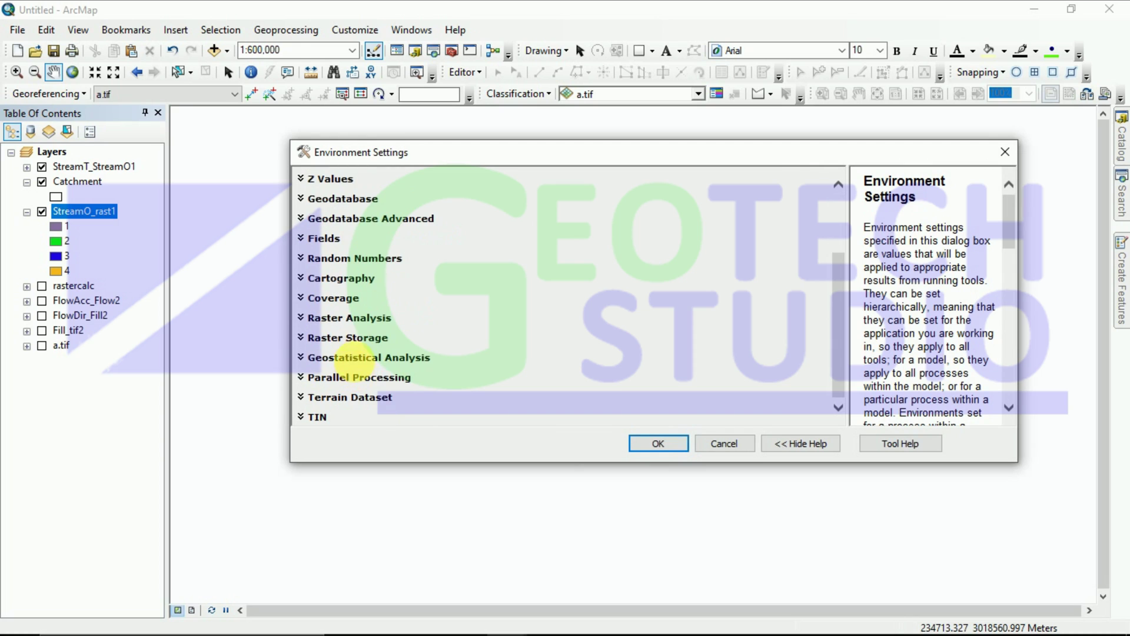
{"action": "left_click", "coordinate": [315, 317]}
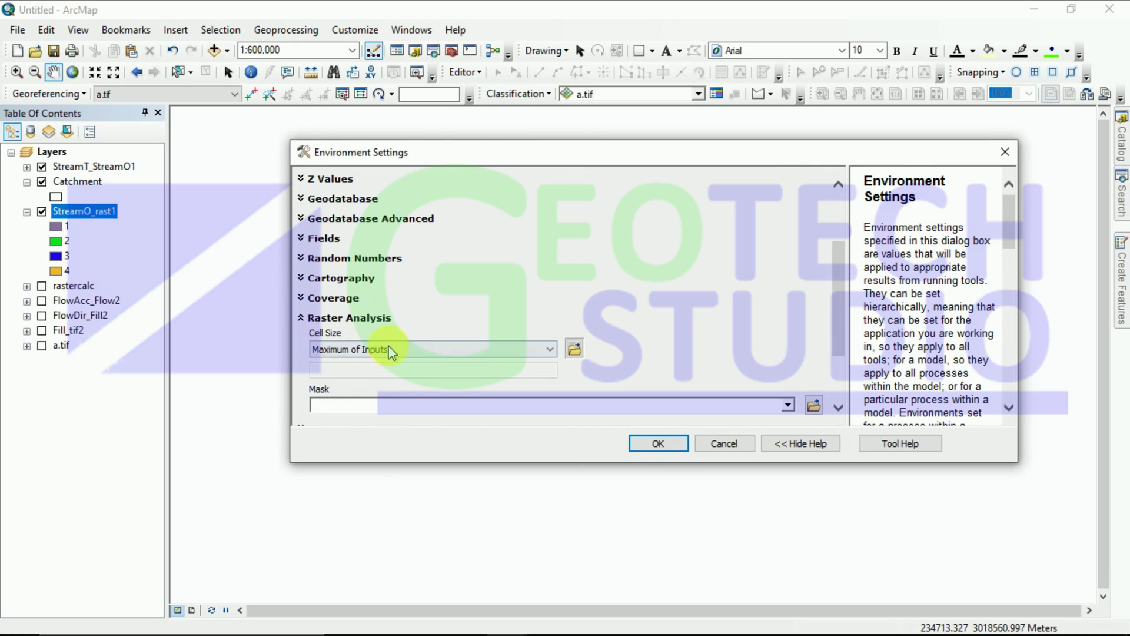
{"action": "left_click", "coordinate": [550, 350]}
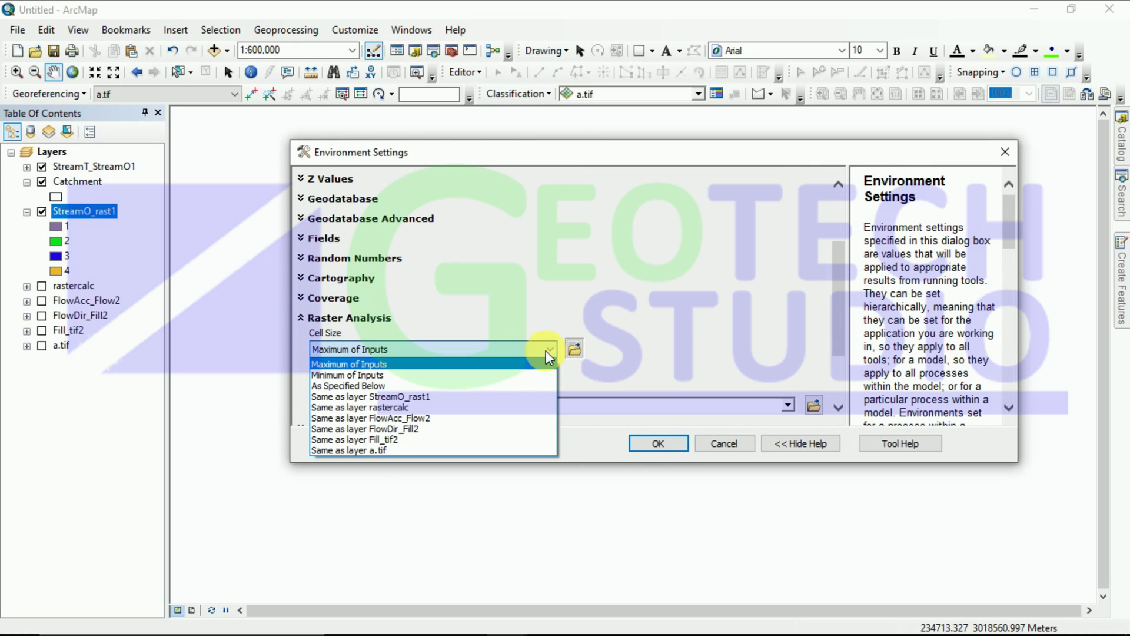
{"action": "left_click", "coordinate": [401, 450]}
{"action": "scroll", "coordinate": [694, 296], "scroll_direction": "down", "scroll_amount": 2}
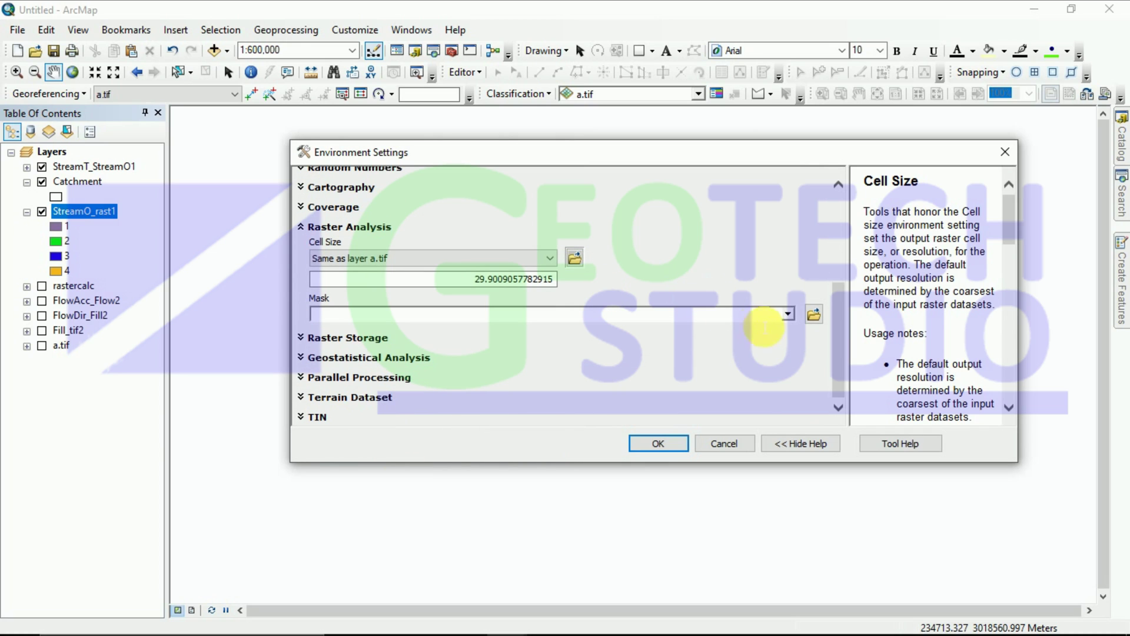
{"action": "left_click", "coordinate": [786, 317]}
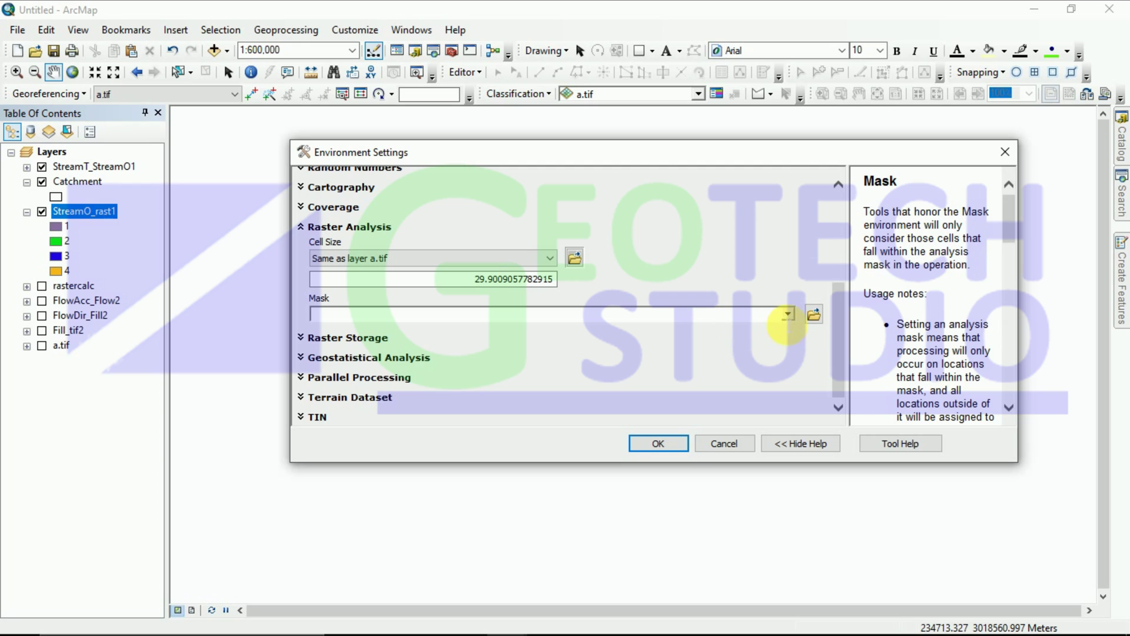
{"action": "left_click", "coordinate": [787, 315]}
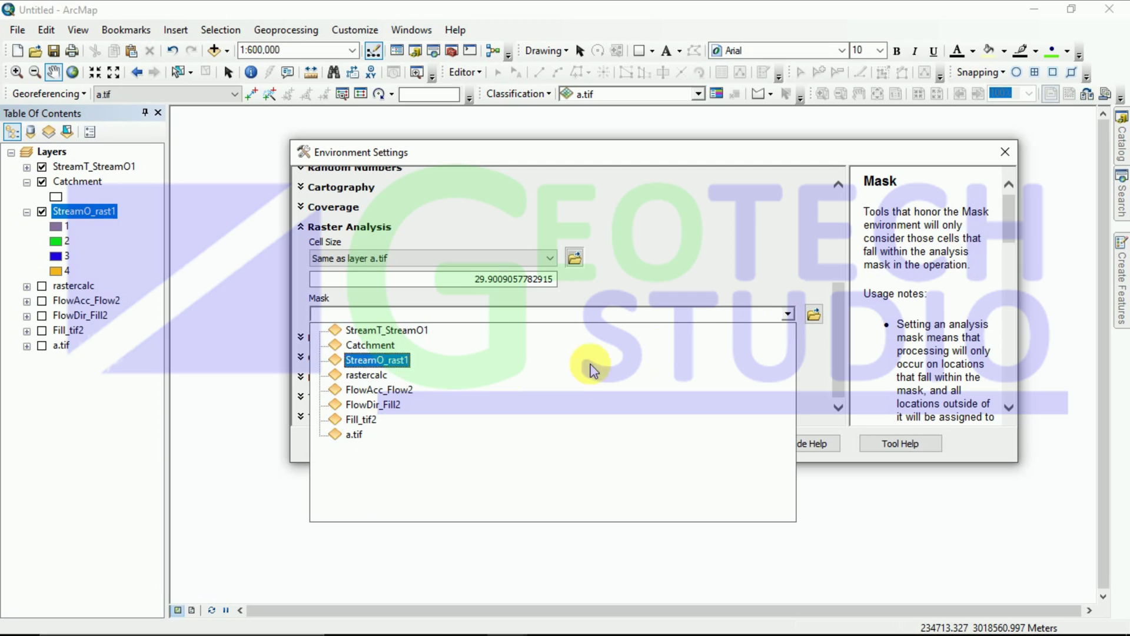
{"action": "left_click", "coordinate": [365, 346]}
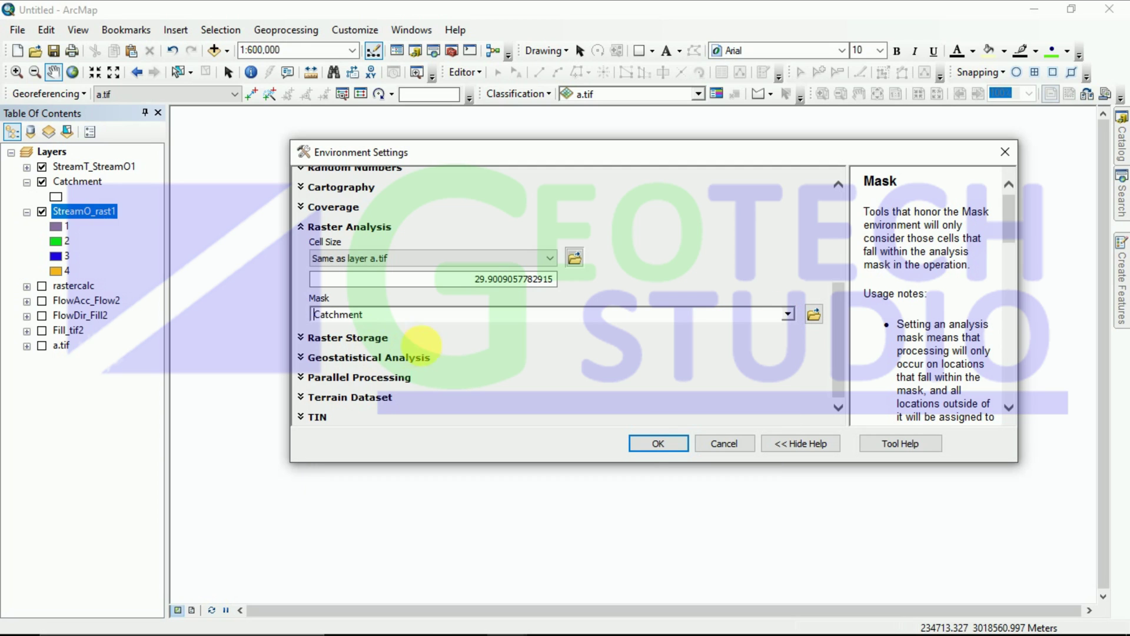
{"action": "left_click", "coordinate": [679, 446]}
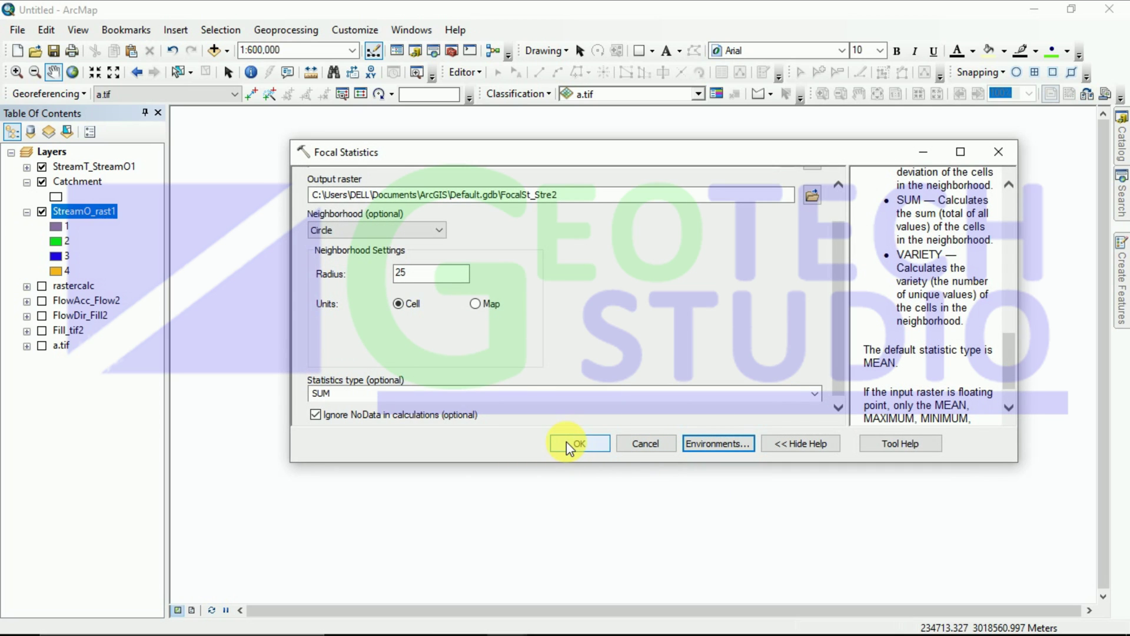
{"action": "left_click", "coordinate": [568, 442]}
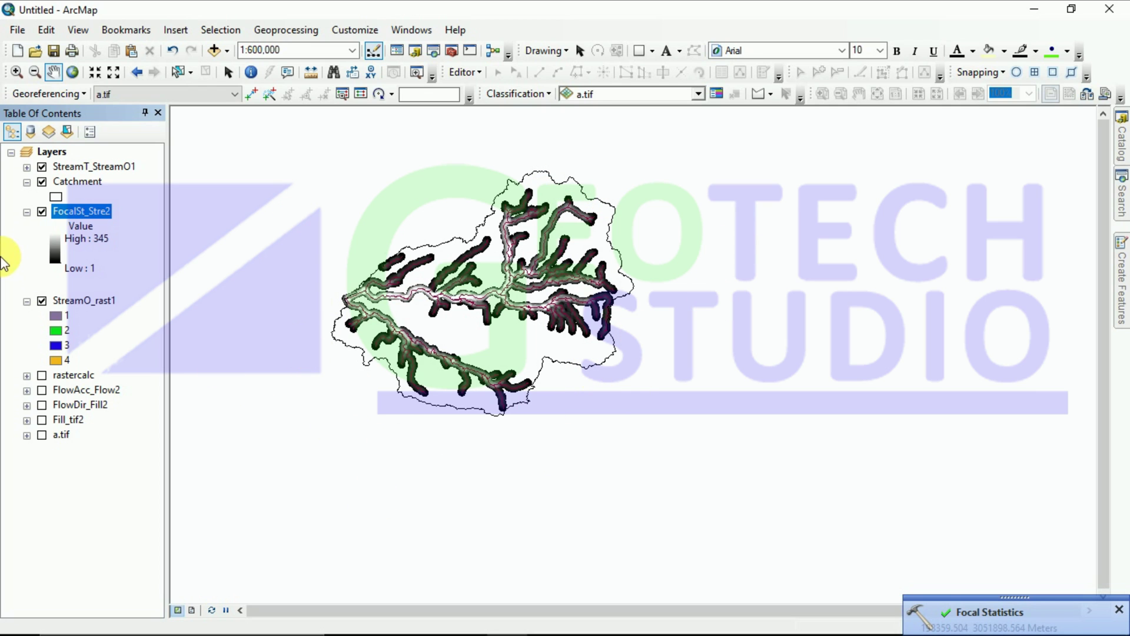
Symbolize the FocalSt_Stre2 raster with a stretched green-to-yellow-to-red color ramp.
{"action": "right_click", "coordinate": [57, 209]}
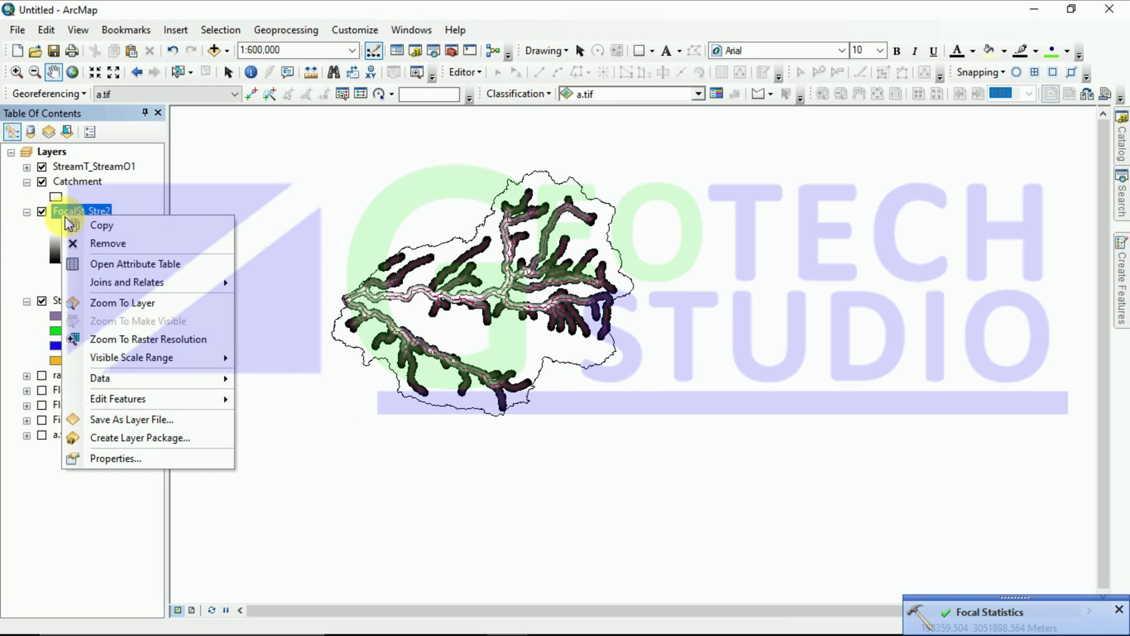
{"action": "left_click", "coordinate": [82, 460]}
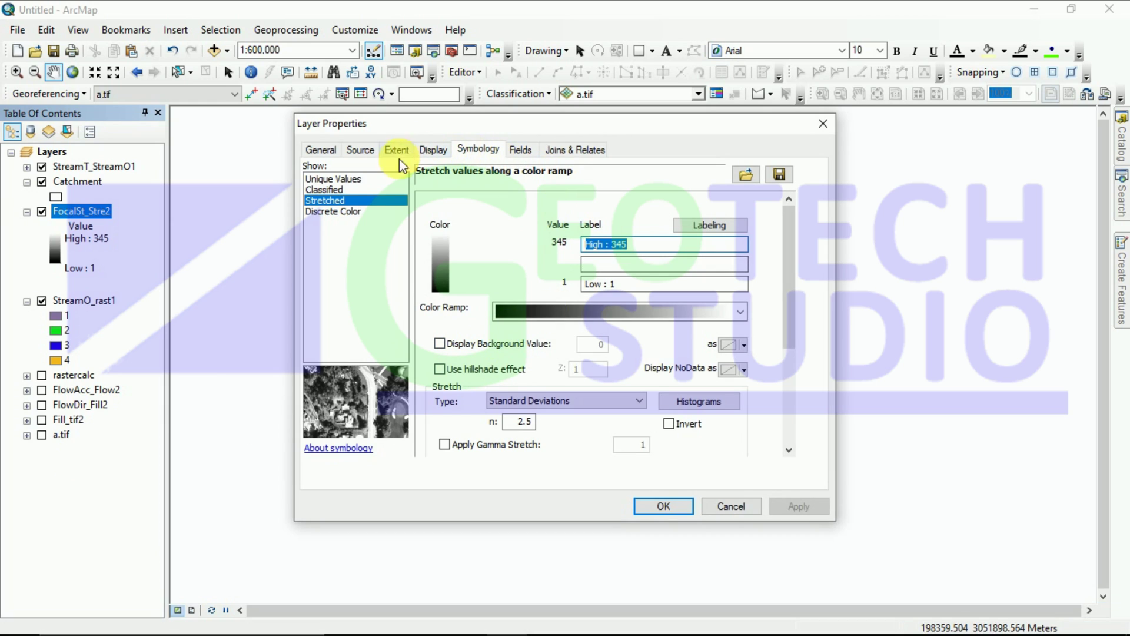
{"action": "left_click", "coordinate": [739, 311]}
{"action": "left_click", "coordinate": [532, 140]}
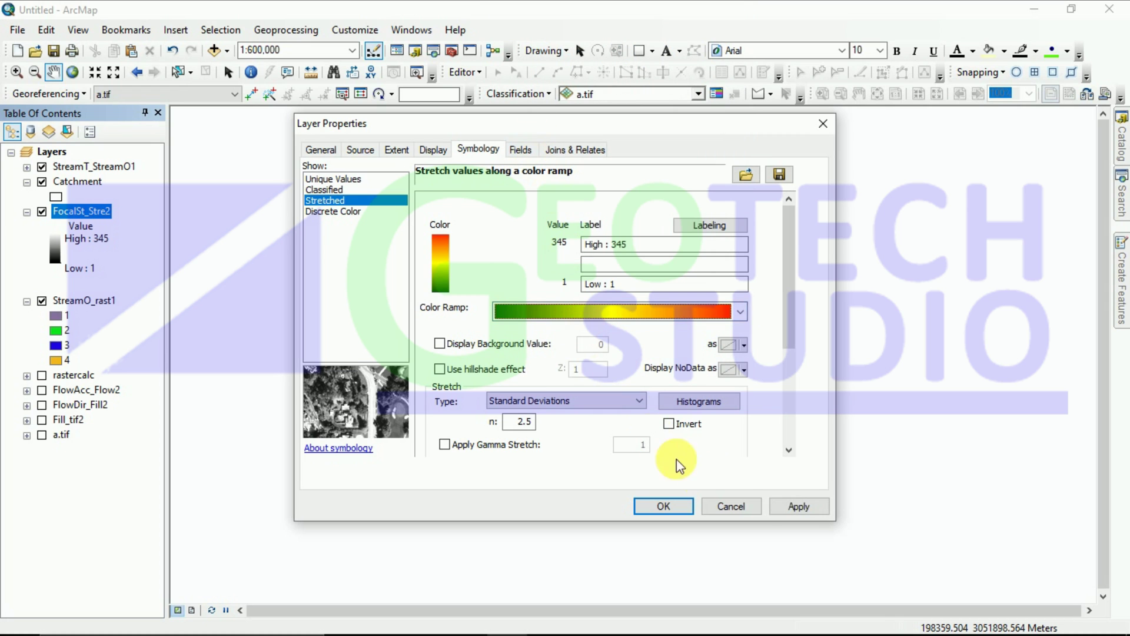
{"action": "left_click", "coordinate": [790, 509]}
{"action": "left_click", "coordinate": [676, 506]}
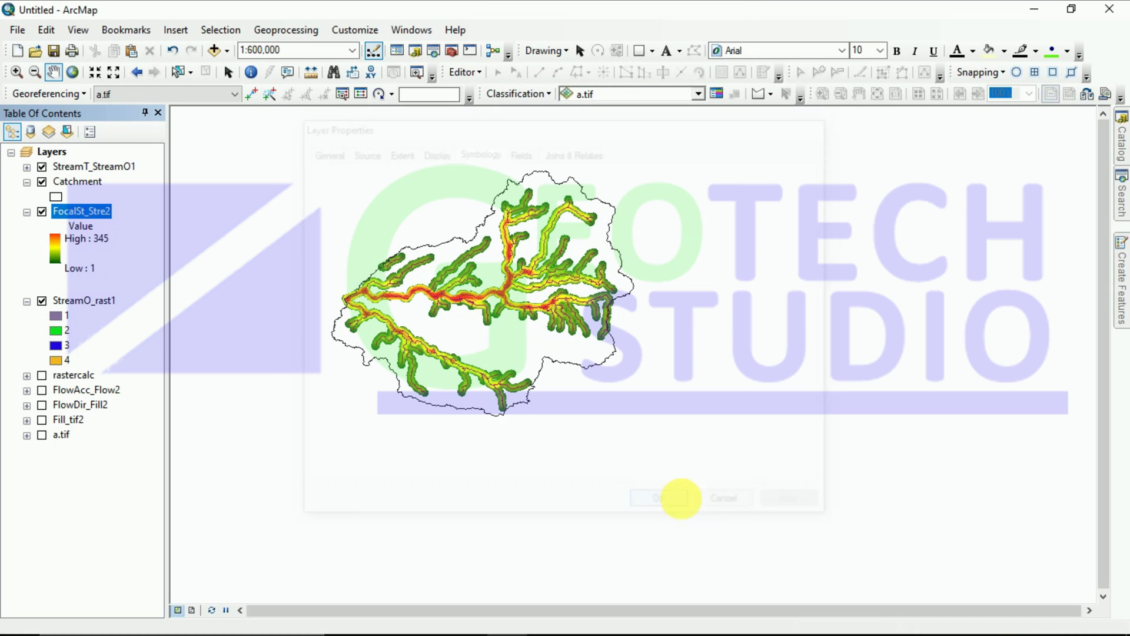
{"action": "scroll", "coordinate": [430, 265], "scroll_direction": "up", "scroll_amount": 2}
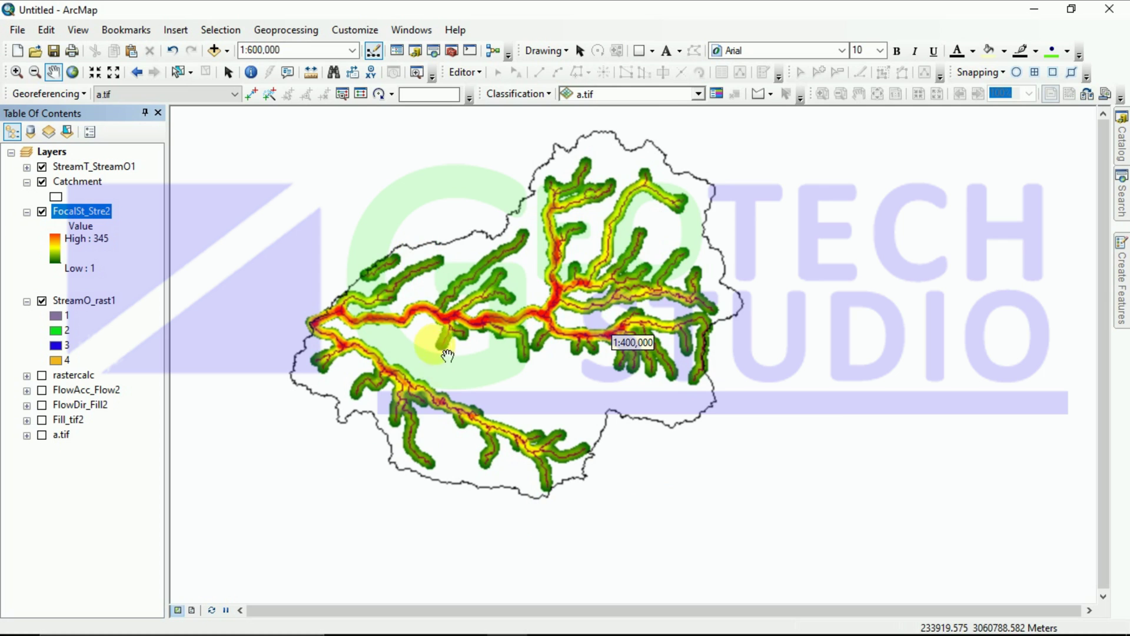
{"action": "left_click_drag", "start_coordinate": [474, 363], "coordinate": [530, 433]}
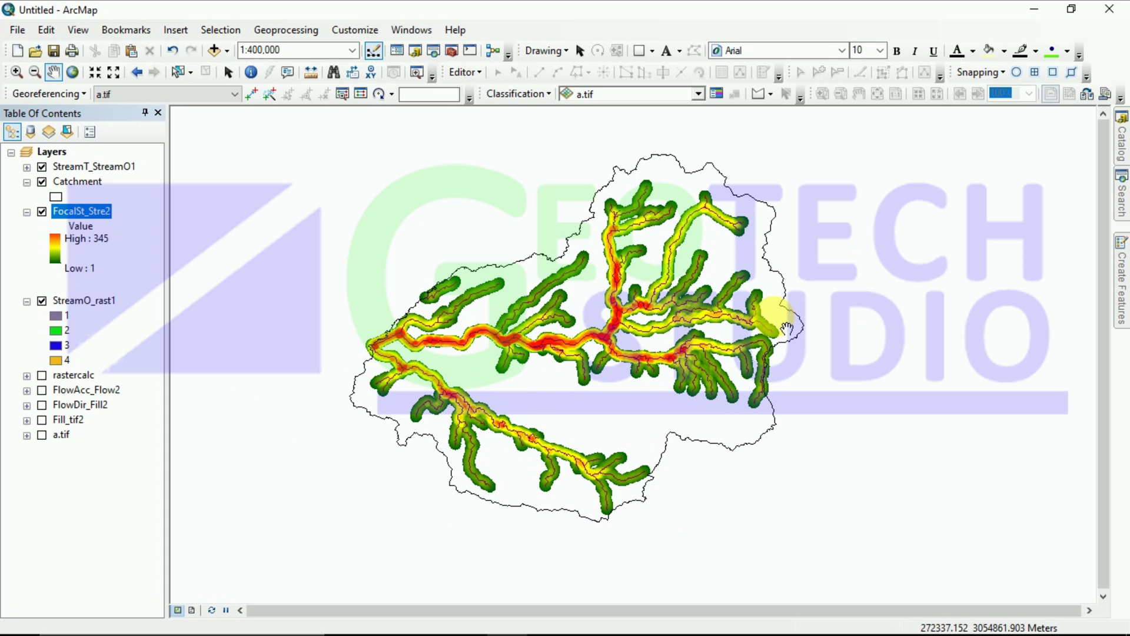
{"action": "left_click_drag", "start_coordinate": [536, 358], "coordinate": [550, 357]}
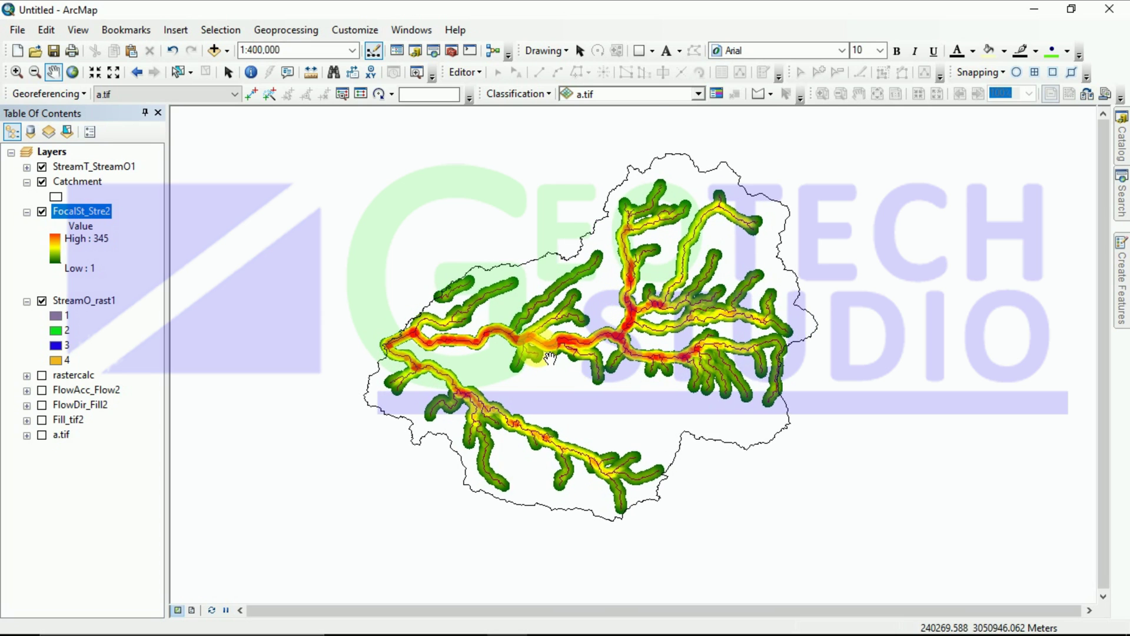
{"action": "scroll", "coordinate": [611, 338], "scroll_direction": "up", "scroll_amount": 1}
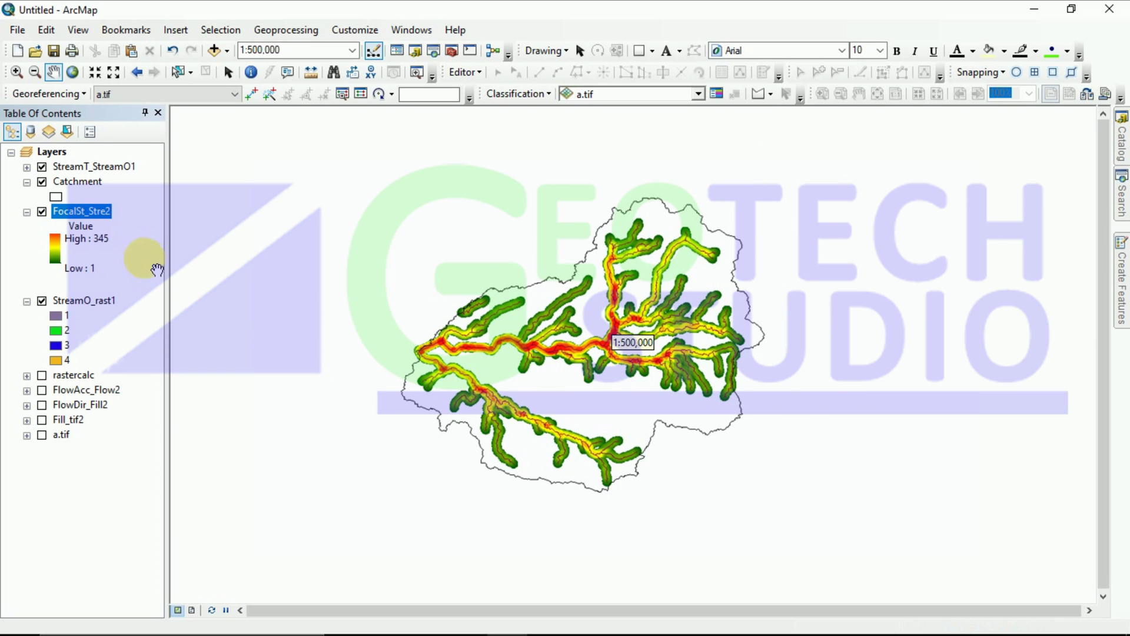
Remove the FocalSt_Stre2 layer from the map and undo the removal.
{"action": "right_click", "coordinate": [77, 218]}
{"action": "left_click", "coordinate": [94, 236]}
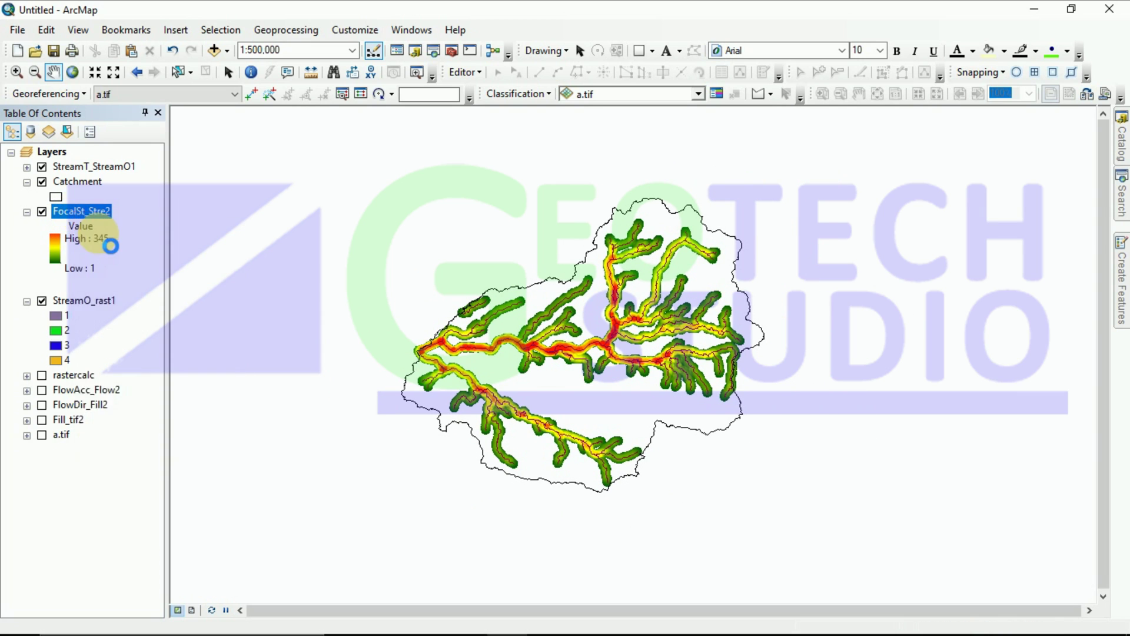
{"action": "left_click", "coordinate": [1120, 194]}
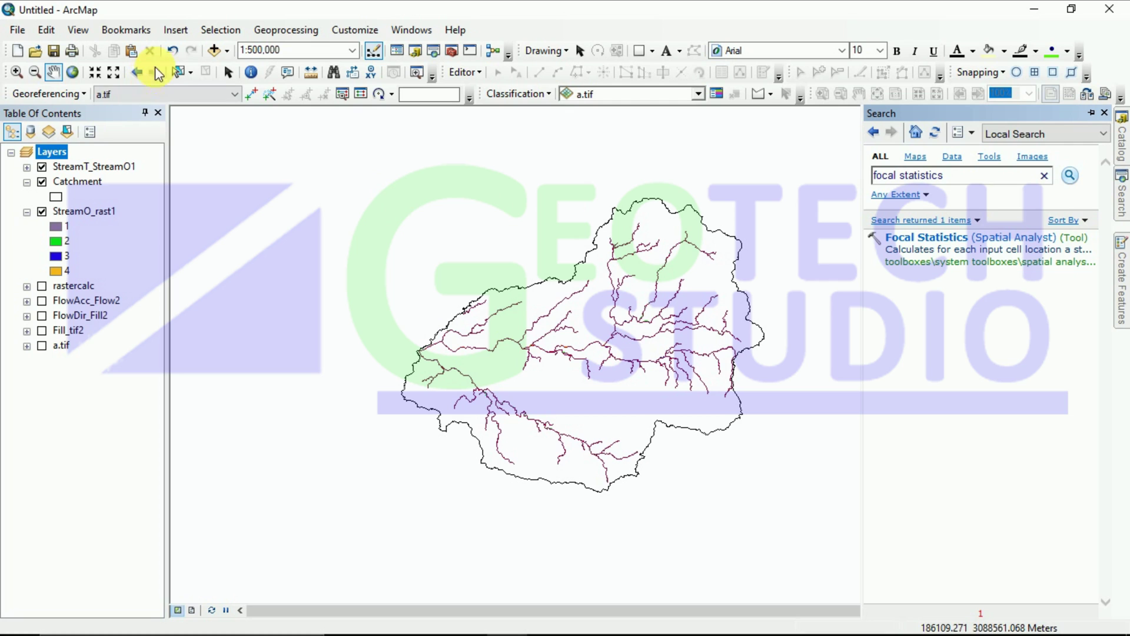
{"action": "left_click", "coordinate": [171, 52]}
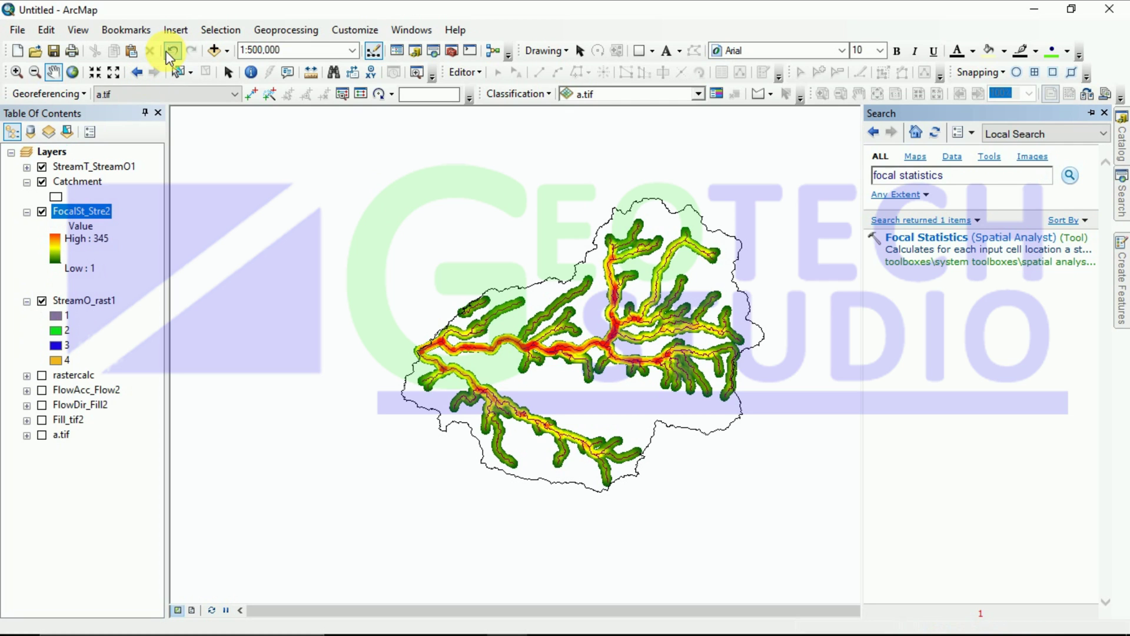
Hide the FocalSt_Stre2 layer, then find and open the Line Density tool.
{"action": "left_click", "coordinate": [42, 212]}
{"action": "mouse_move", "coordinate": [1120, 194]}
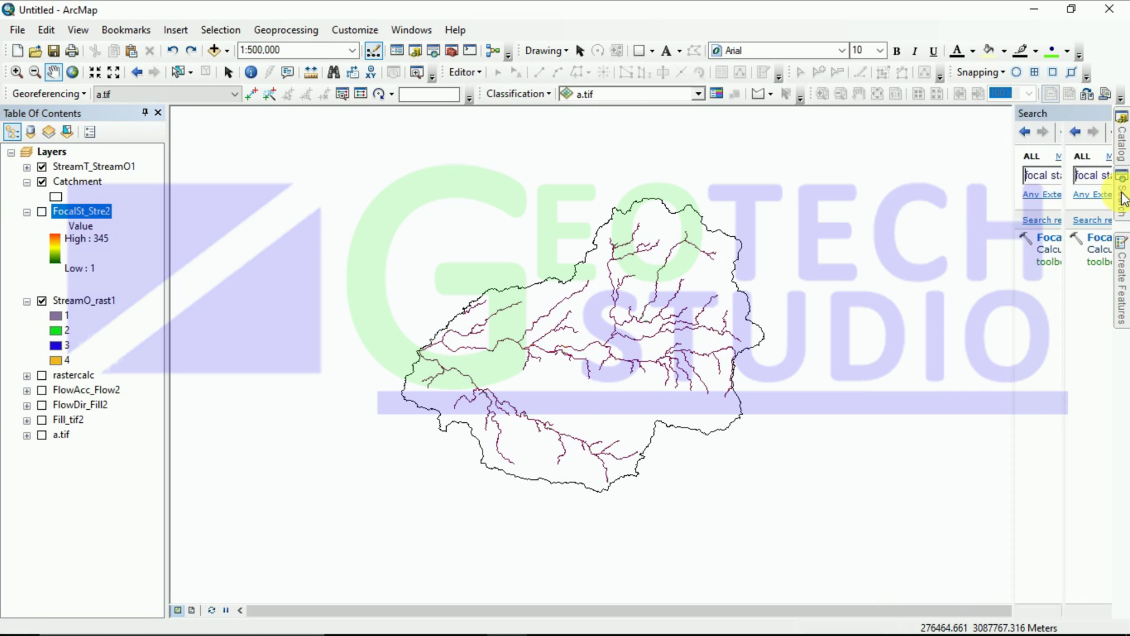
{"action": "left_click", "coordinate": [938, 177]}
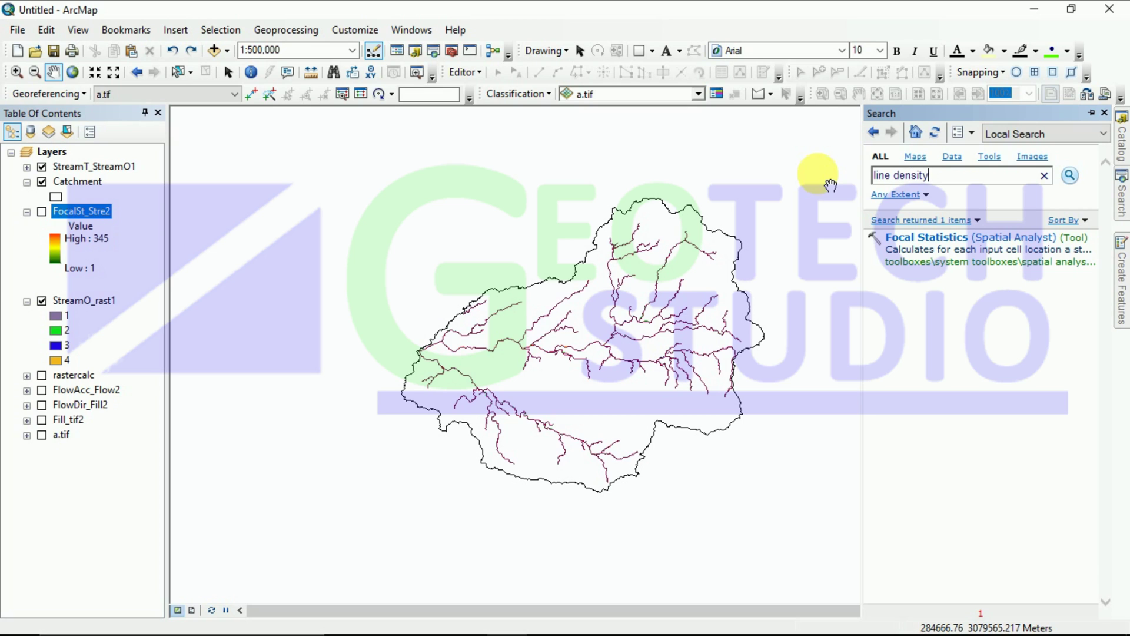
{"action": "key", "text": "Return"}
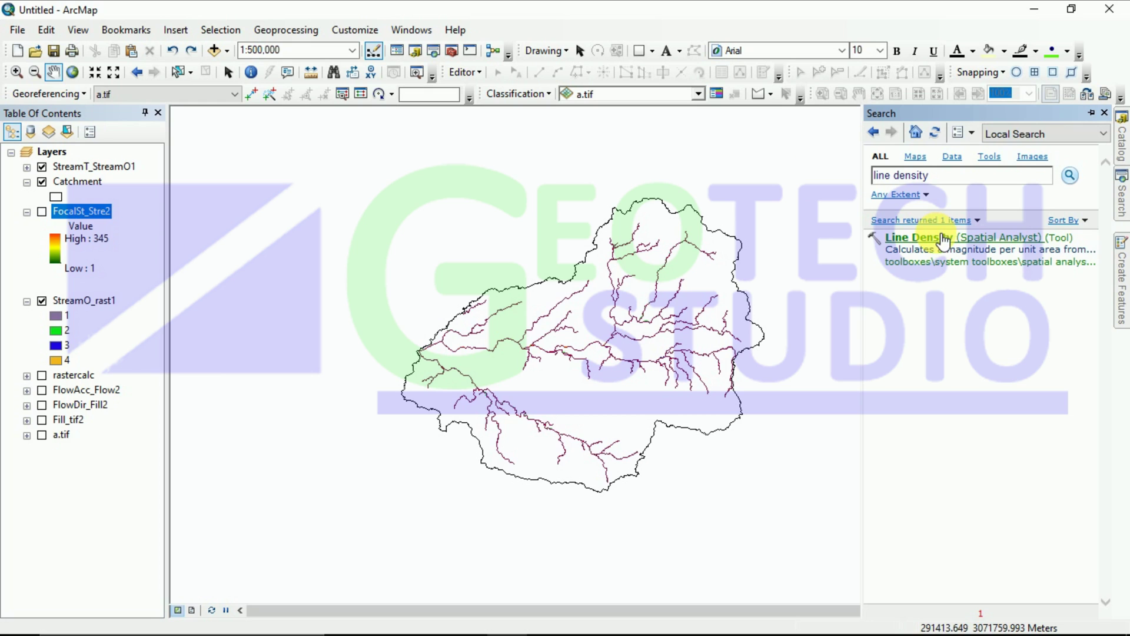
{"action": "left_click", "coordinate": [942, 237]}
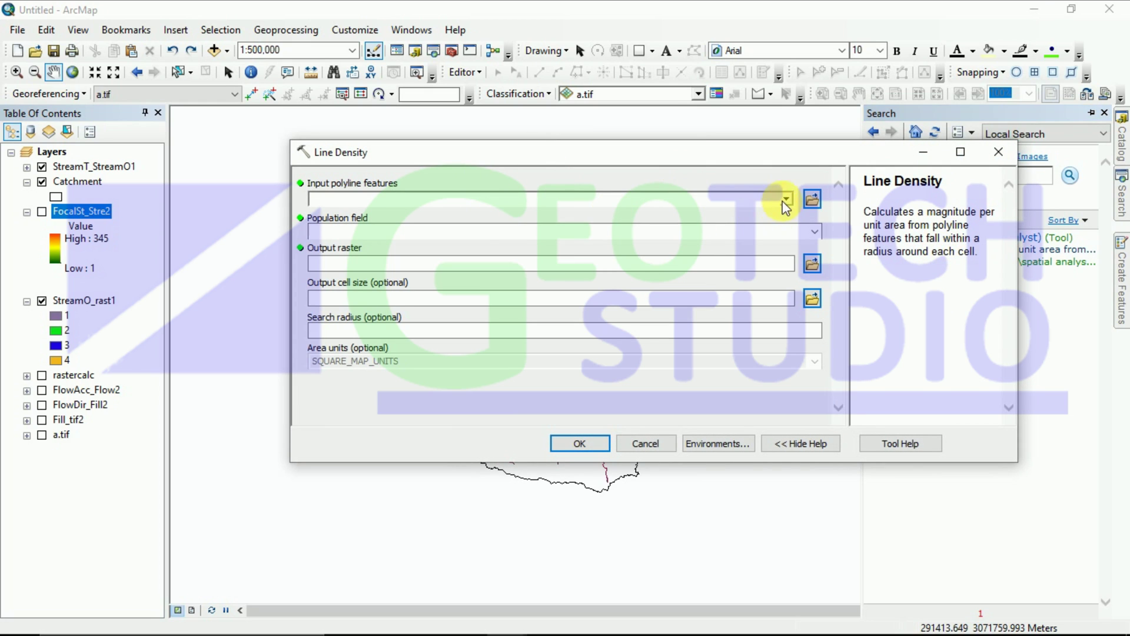
Set StreamT_StreamO1 as the Line Density input polylines and grid_code as the population field.
{"action": "left_click", "coordinate": [786, 200]}
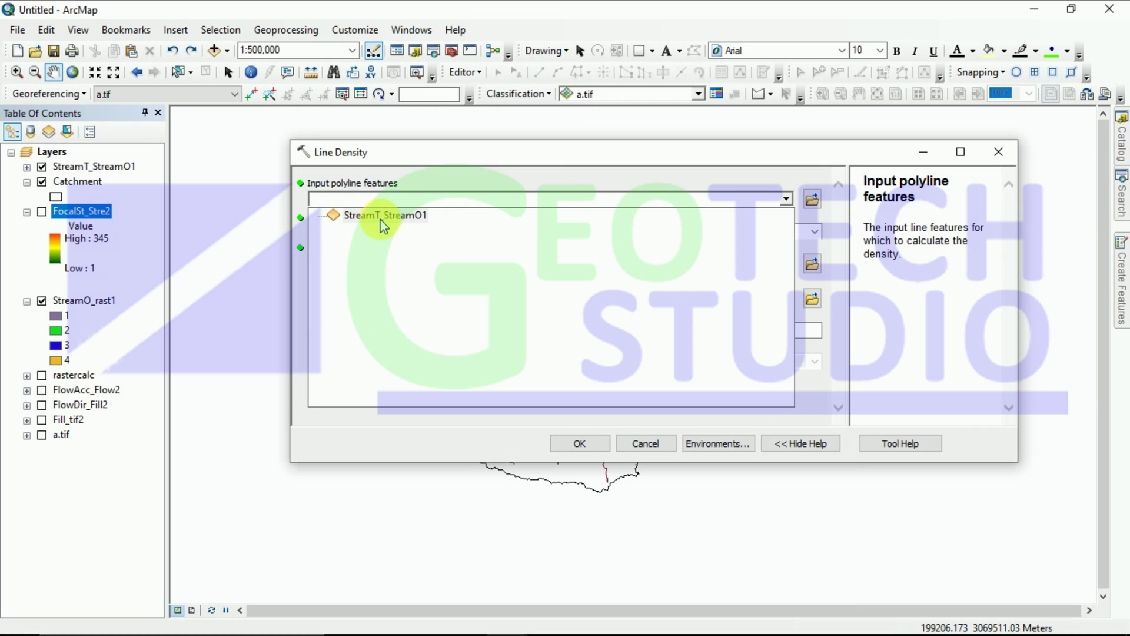
{"action": "left_click", "coordinate": [379, 217]}
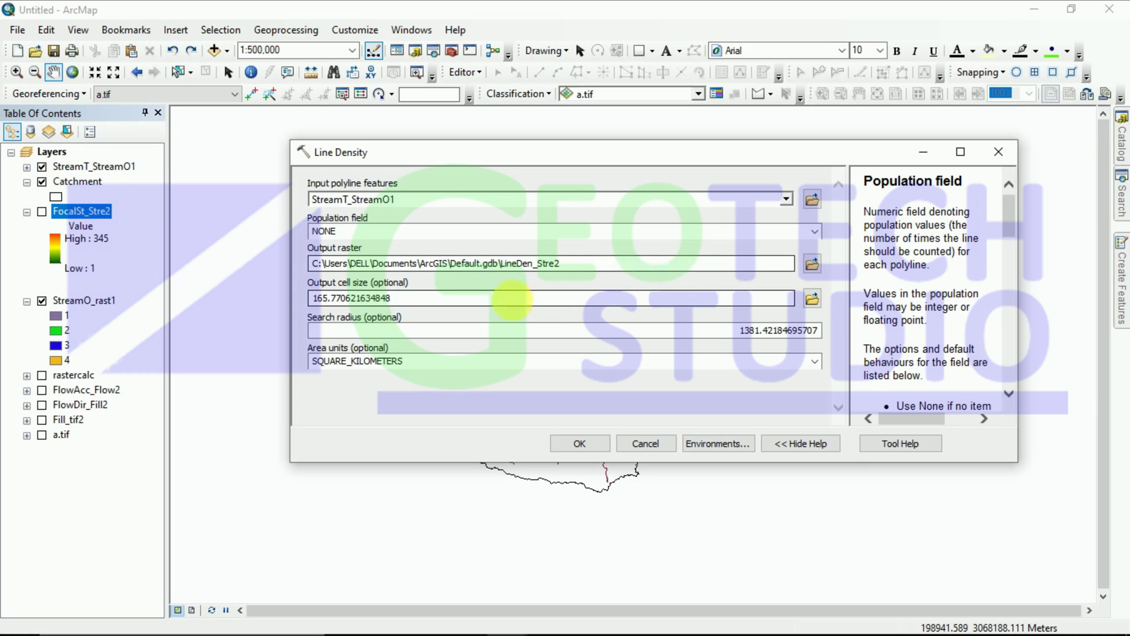
{"action": "left_click", "coordinate": [813, 234]}
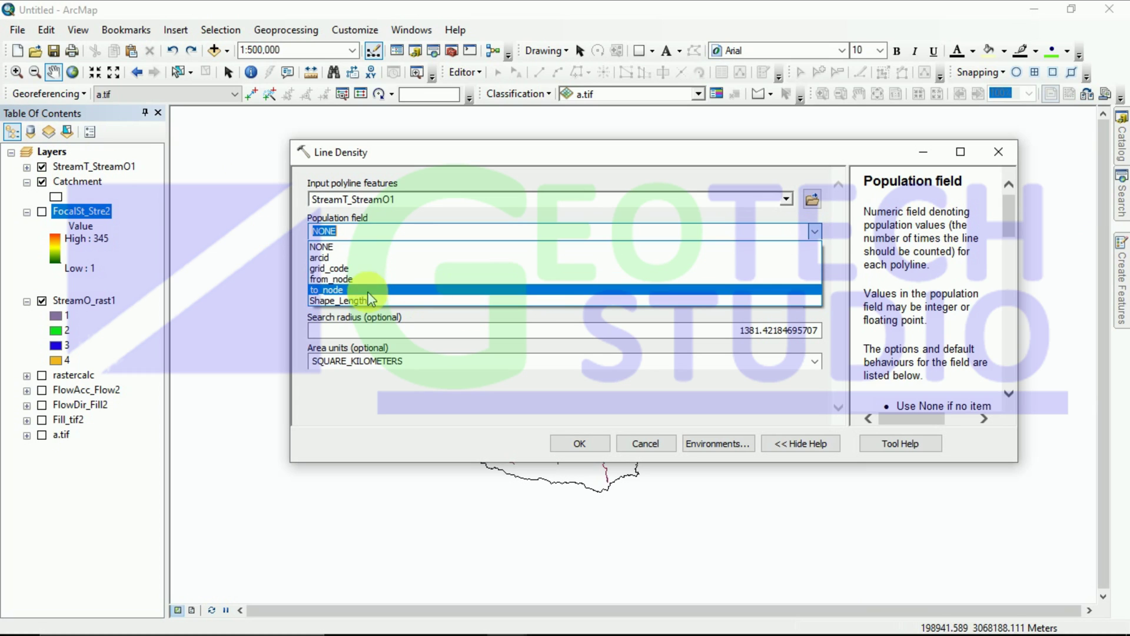
{"action": "left_click", "coordinate": [347, 277]}
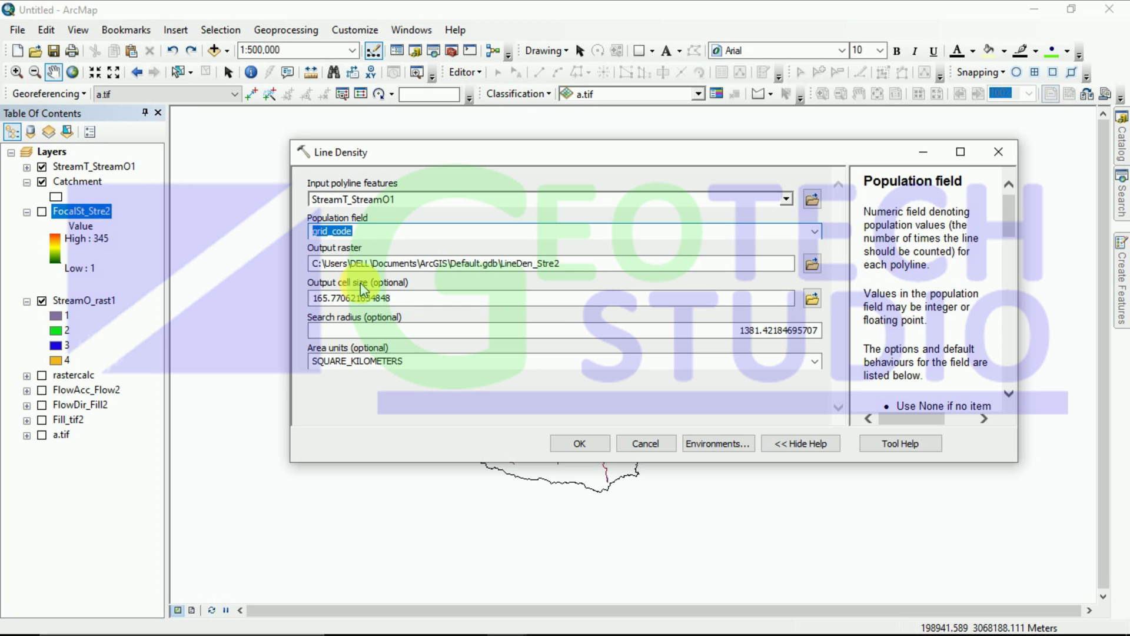
Examine the grid_code values in the StreamT_StreamO1 attribute table.
{"action": "right_click", "coordinate": [66, 171]}
{"action": "left_click", "coordinate": [98, 218]}
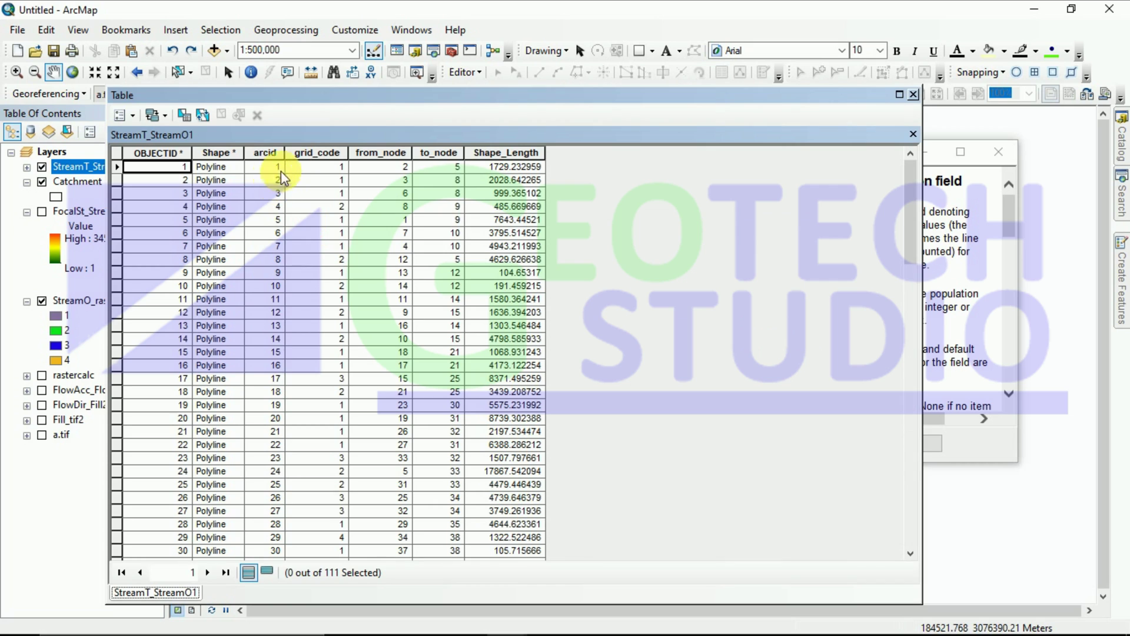
{"action": "left_click", "coordinate": [317, 153]}
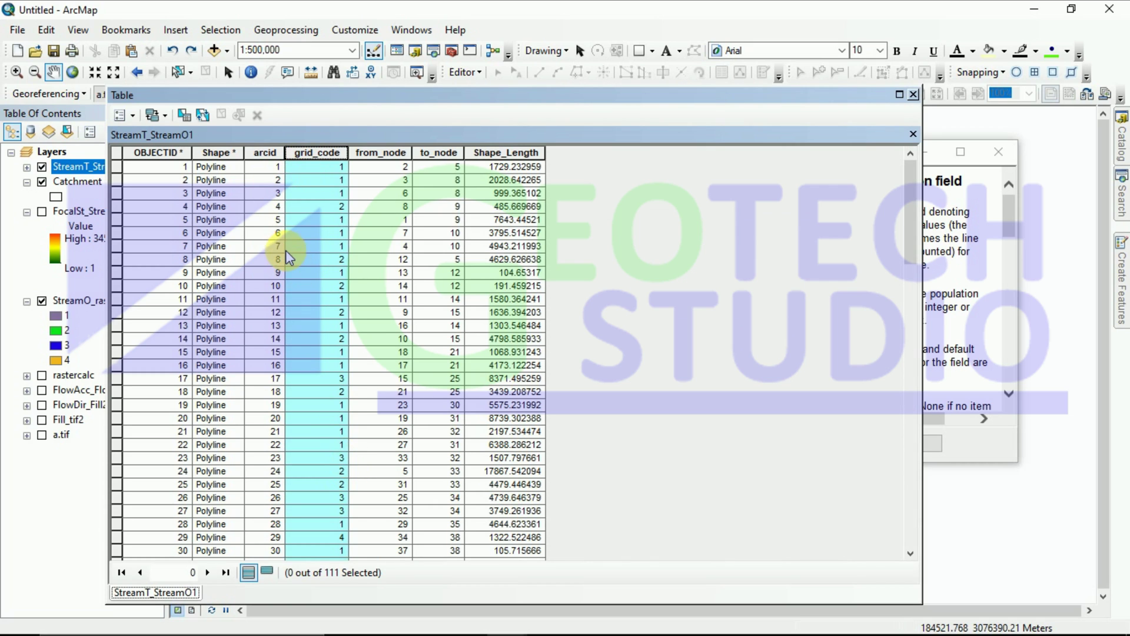
{"action": "scroll", "coordinate": [312, 286], "scroll_direction": "down", "scroll_amount": 20}
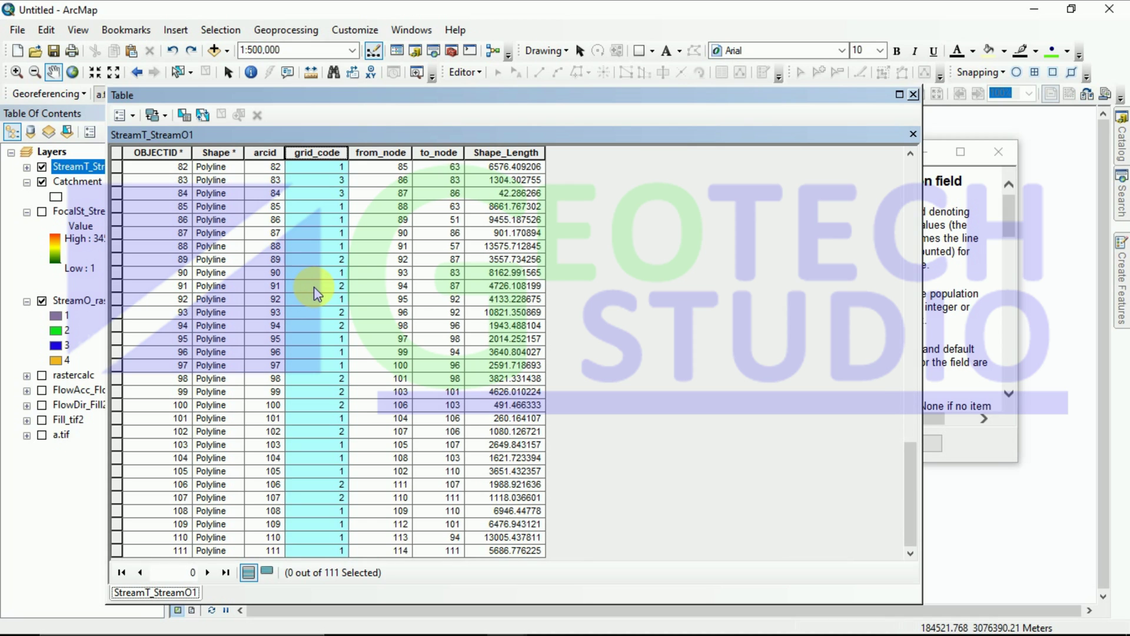
{"action": "scroll", "coordinate": [316, 291], "scroll_direction": "up", "scroll_amount": 20}
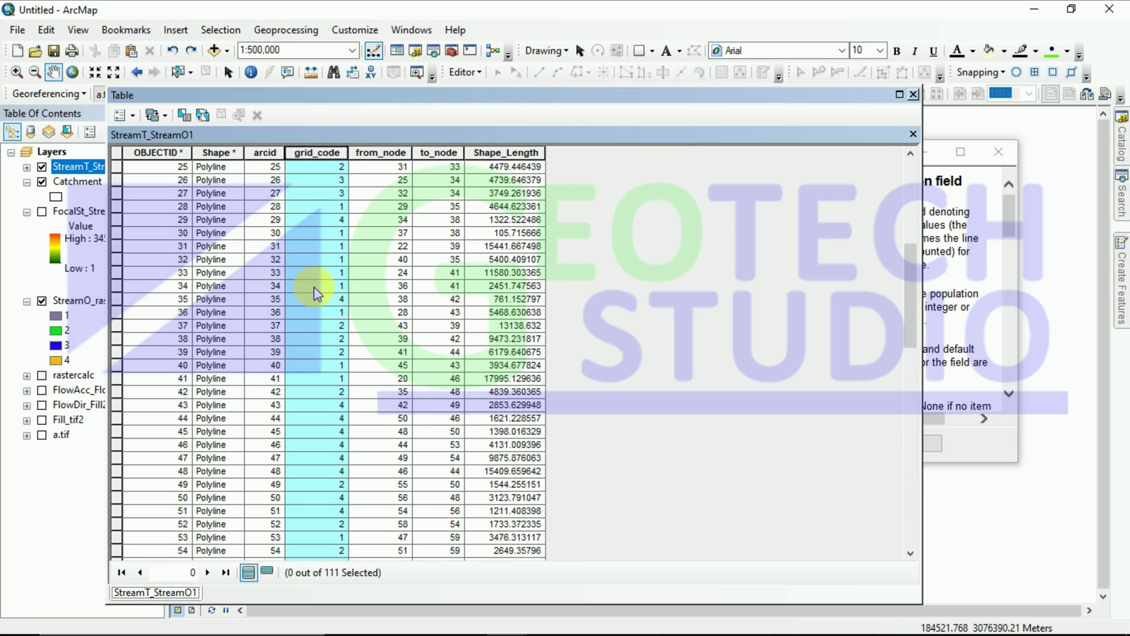
{"action": "scroll", "coordinate": [317, 292], "scroll_direction": "up", "scroll_amount": 2}
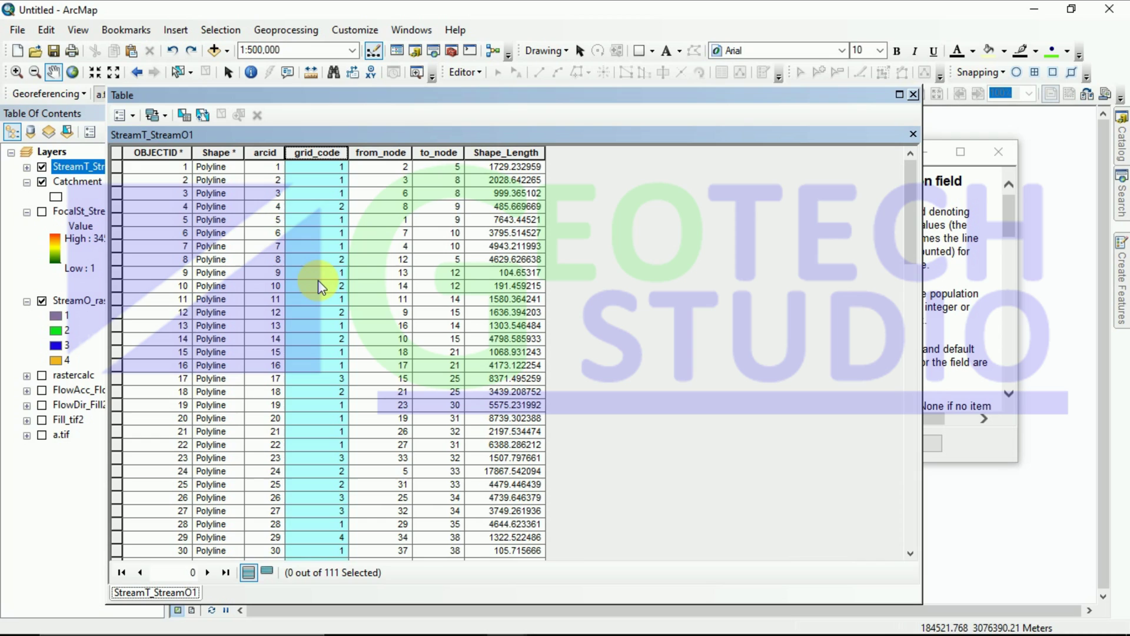
{"action": "left_click", "coordinate": [912, 97]}
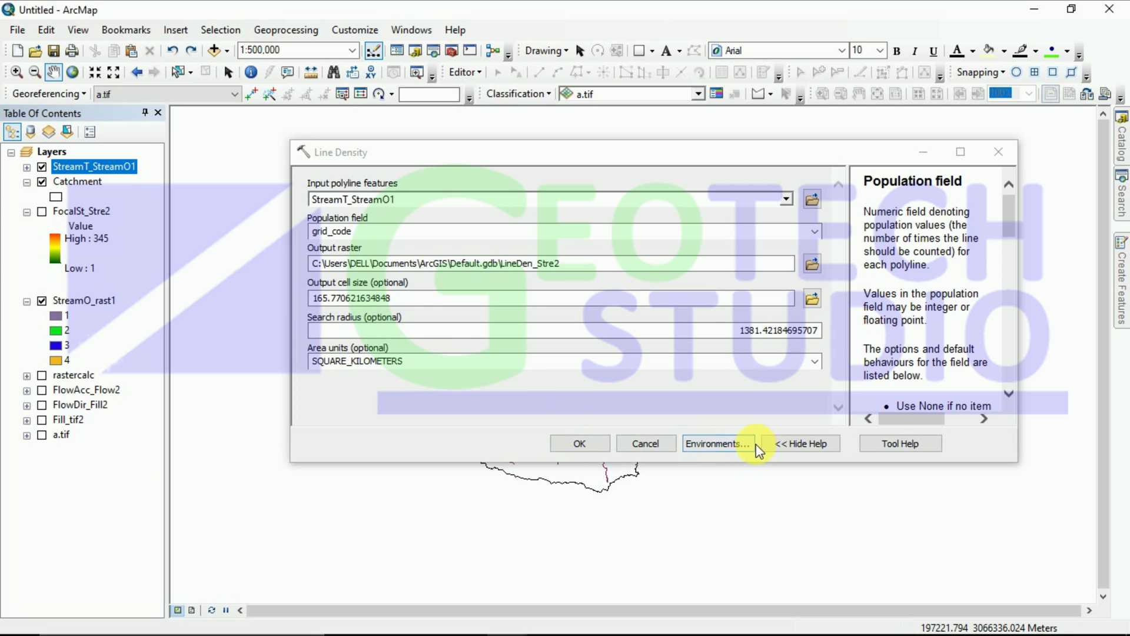
Try to run Line Density with the raster analysis cell size the same as layer a.tif and Catchment as the mask.
{"action": "left_click", "coordinate": [704, 450]}
{"action": "scroll", "coordinate": [411, 345], "scroll_direction": "down", "scroll_amount": 3}
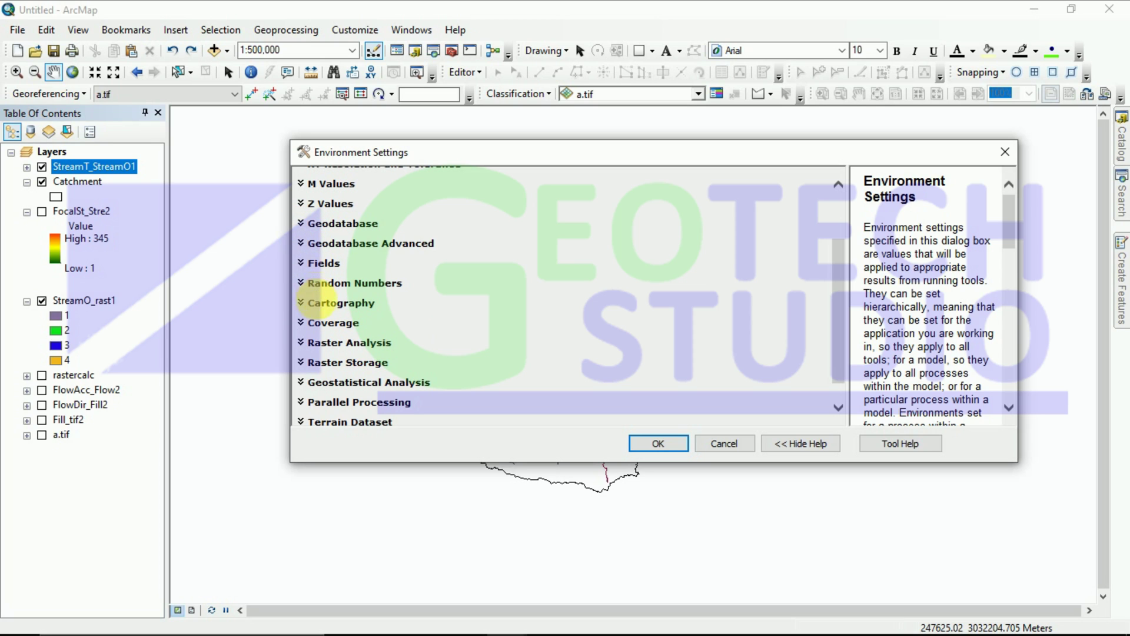
{"action": "left_click", "coordinate": [316, 343]}
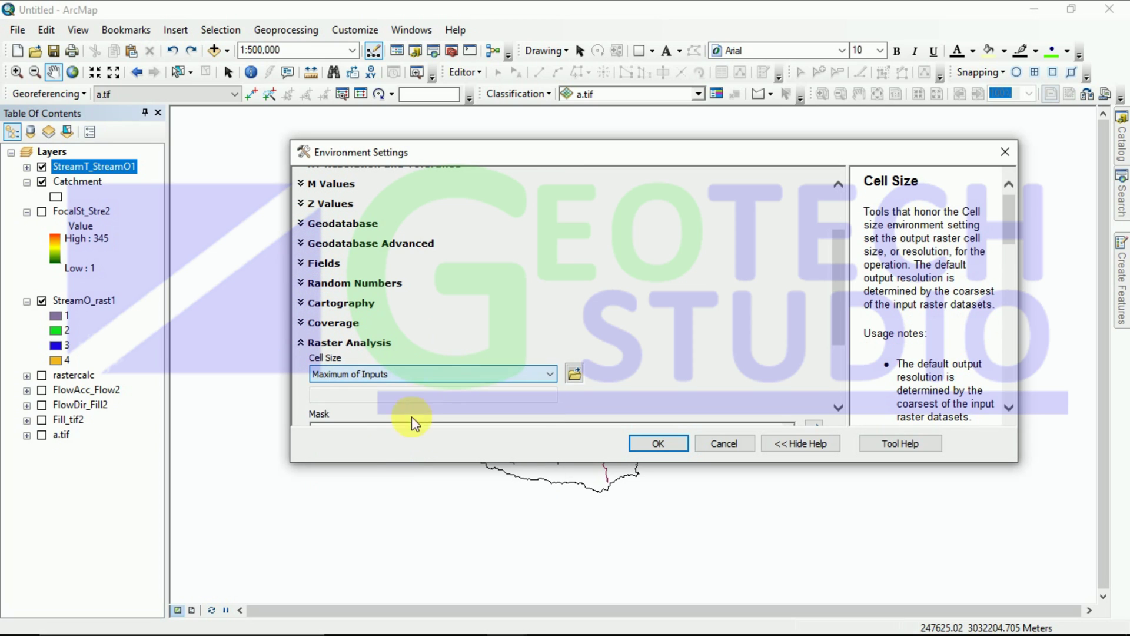
{"action": "left_click", "coordinate": [418, 376]}
{"action": "left_click", "coordinate": [406, 386]}
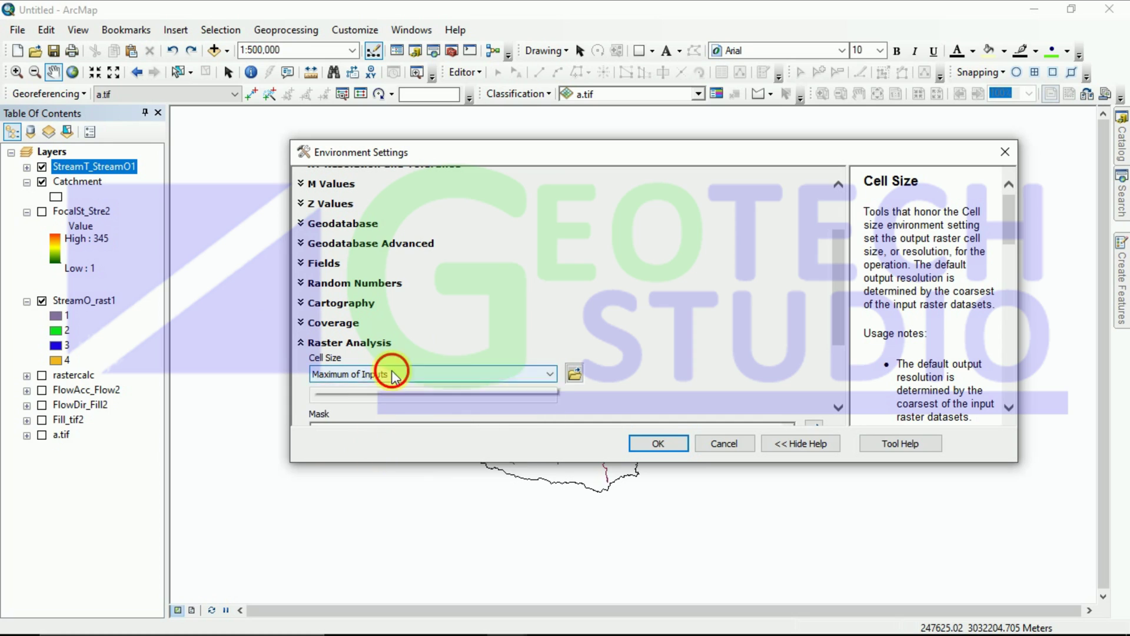
{"action": "left_click", "coordinate": [418, 371]}
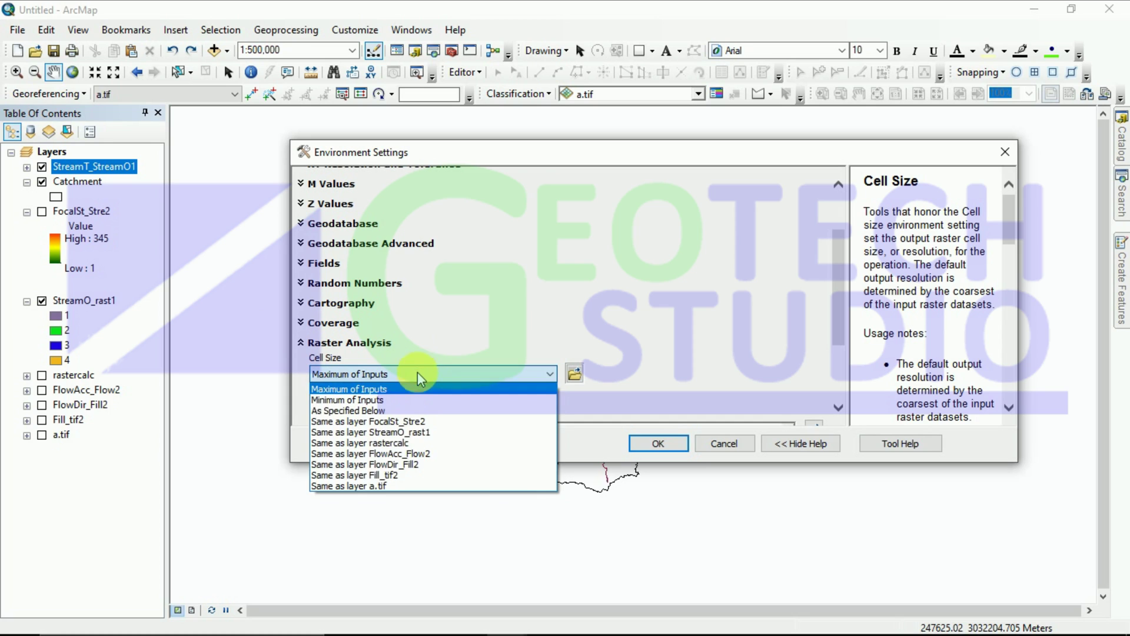
{"action": "left_click", "coordinate": [382, 486]}
{"action": "scroll", "coordinate": [675, 327], "scroll_direction": "down", "scroll_amount": 3}
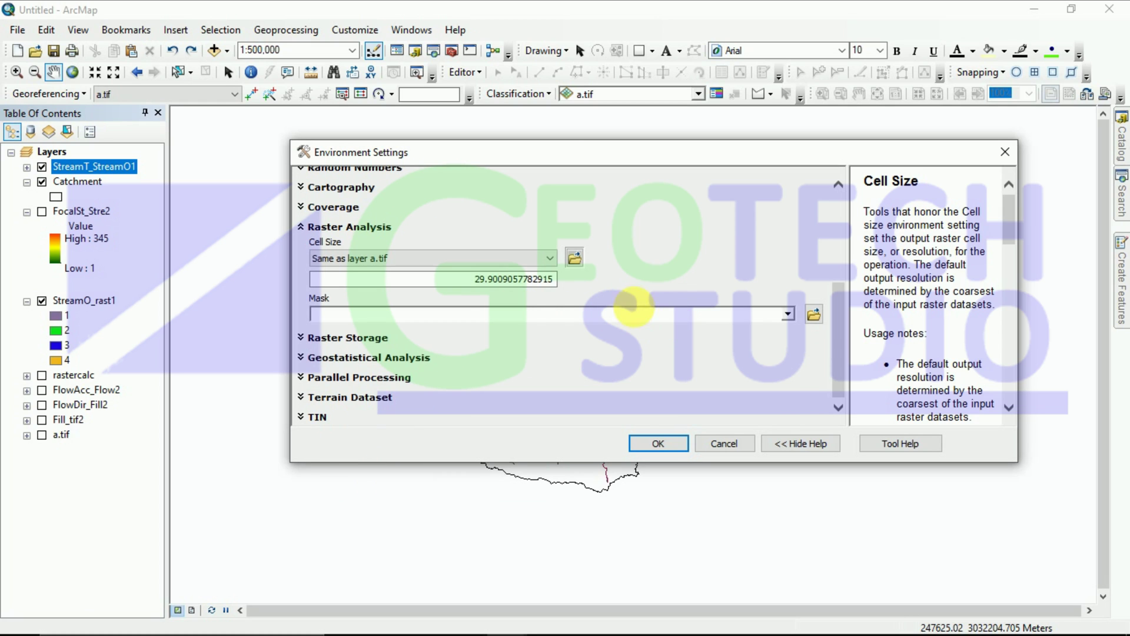
{"action": "left_click", "coordinate": [790, 318]}
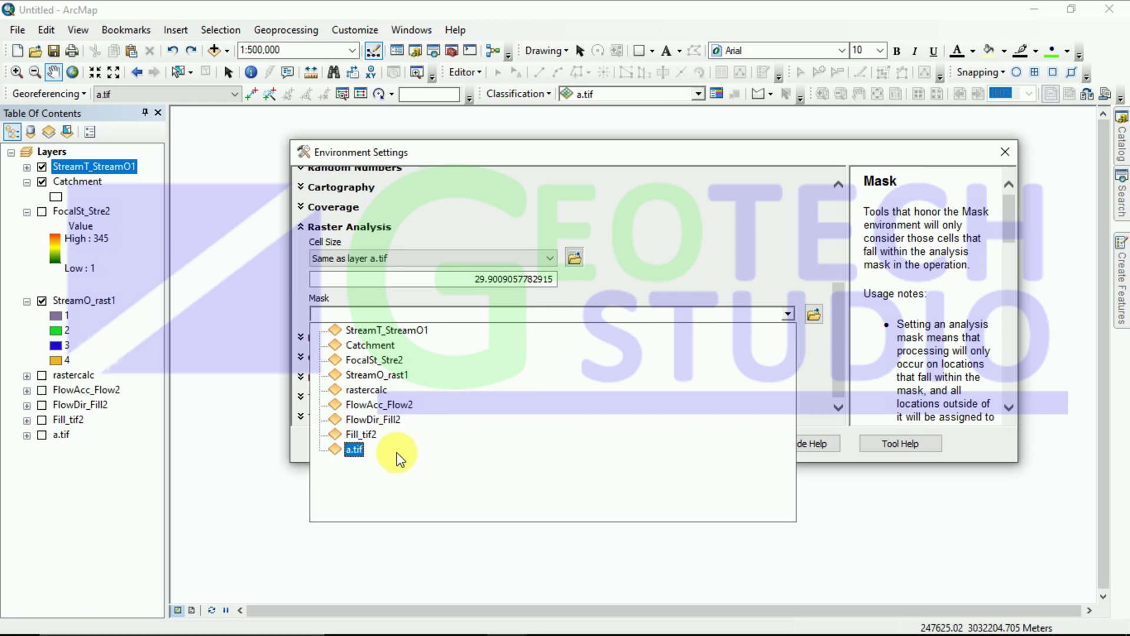
{"action": "left_click", "coordinate": [352, 345]}
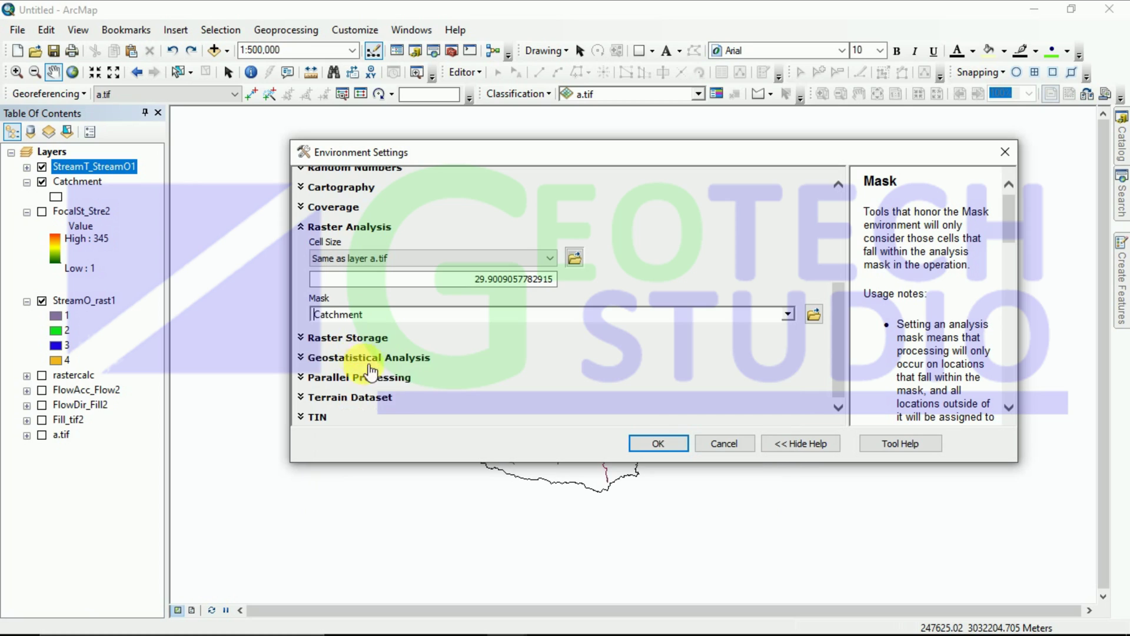
{"action": "left_click", "coordinate": [647, 445]}
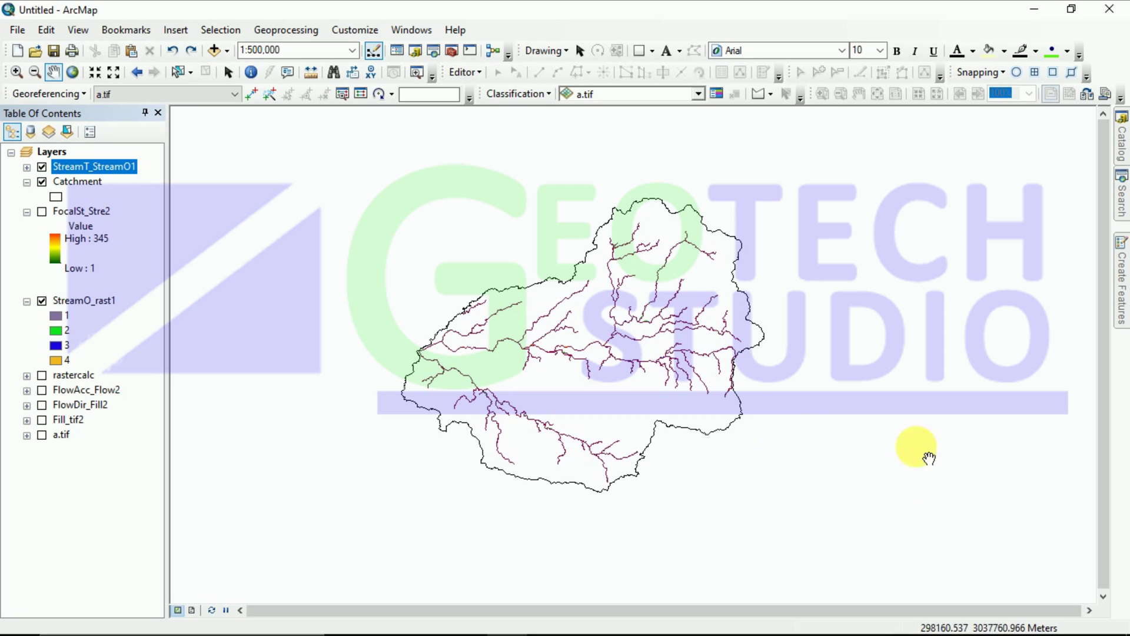
Review the geoprocessing results of the current session for the Line Density run.
{"action": "left_click", "coordinate": [285, 29]}
{"action": "left_click", "coordinate": [281, 218]}
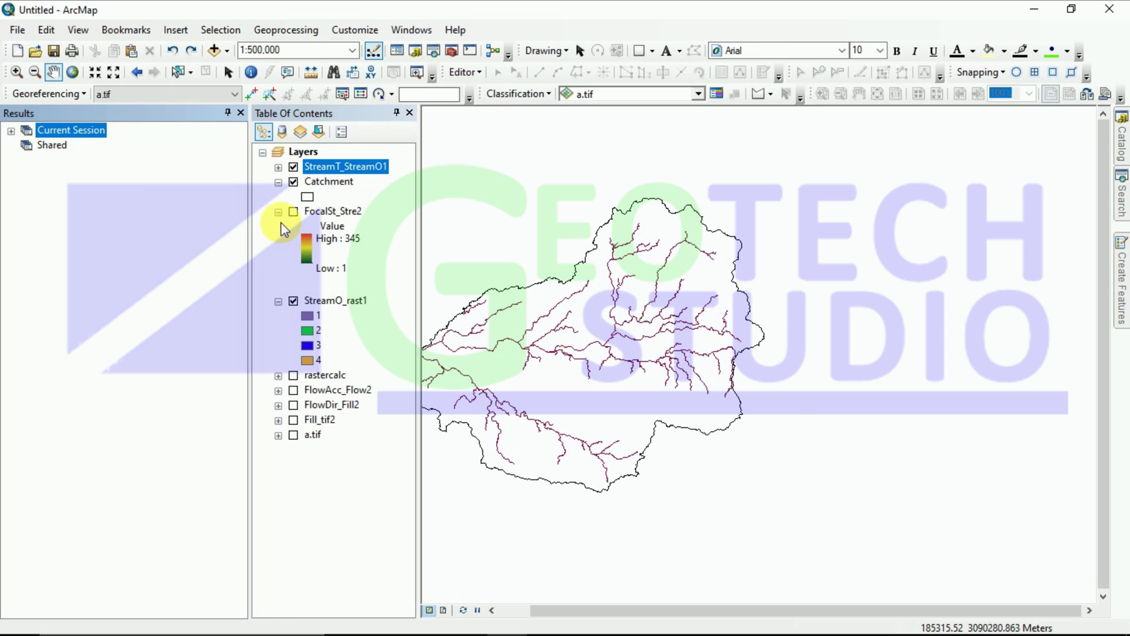
{"action": "left_click", "coordinate": [11, 133]}
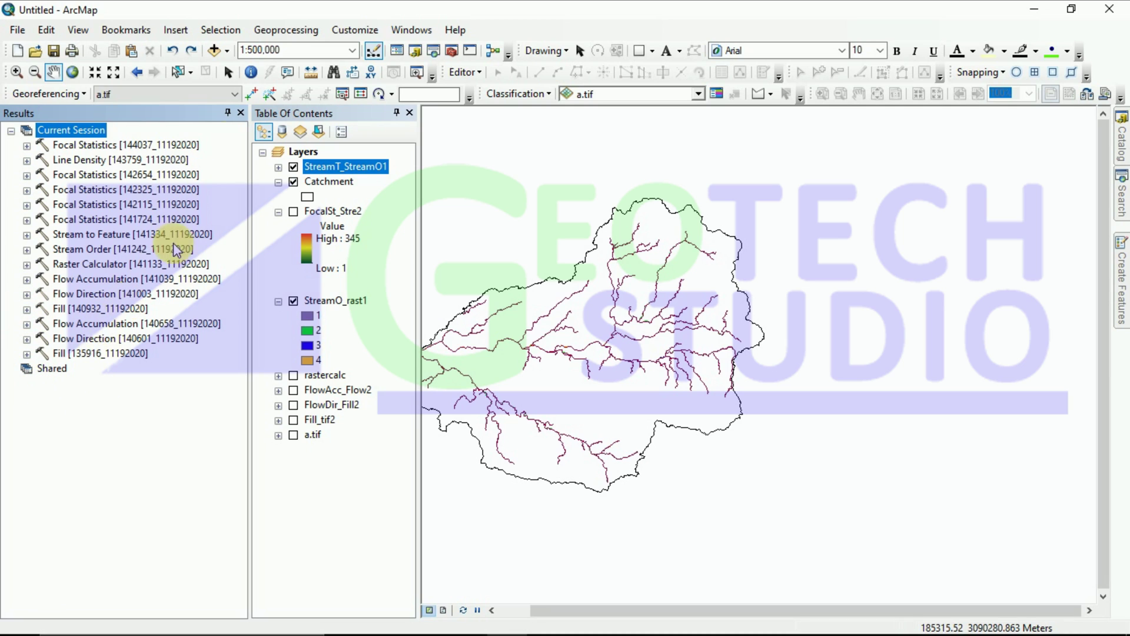
{"action": "left_click", "coordinate": [240, 112]}
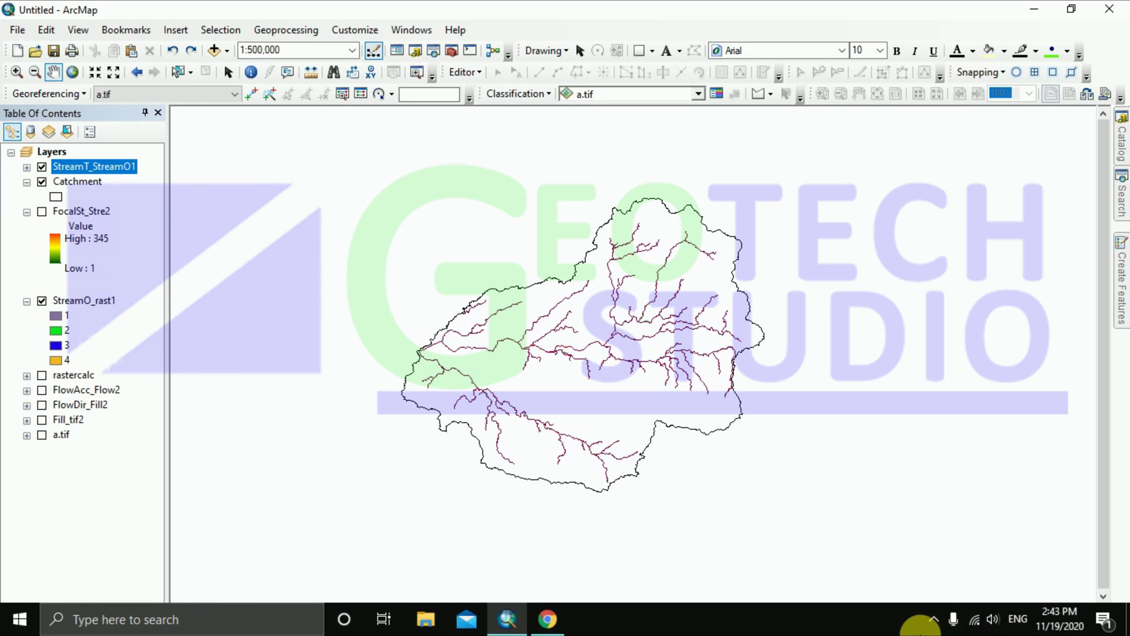
Reopen Line Density with StreamT_StreamO1 as the input polylines and grid_code as the population field.
{"action": "left_click", "coordinate": [1122, 193]}
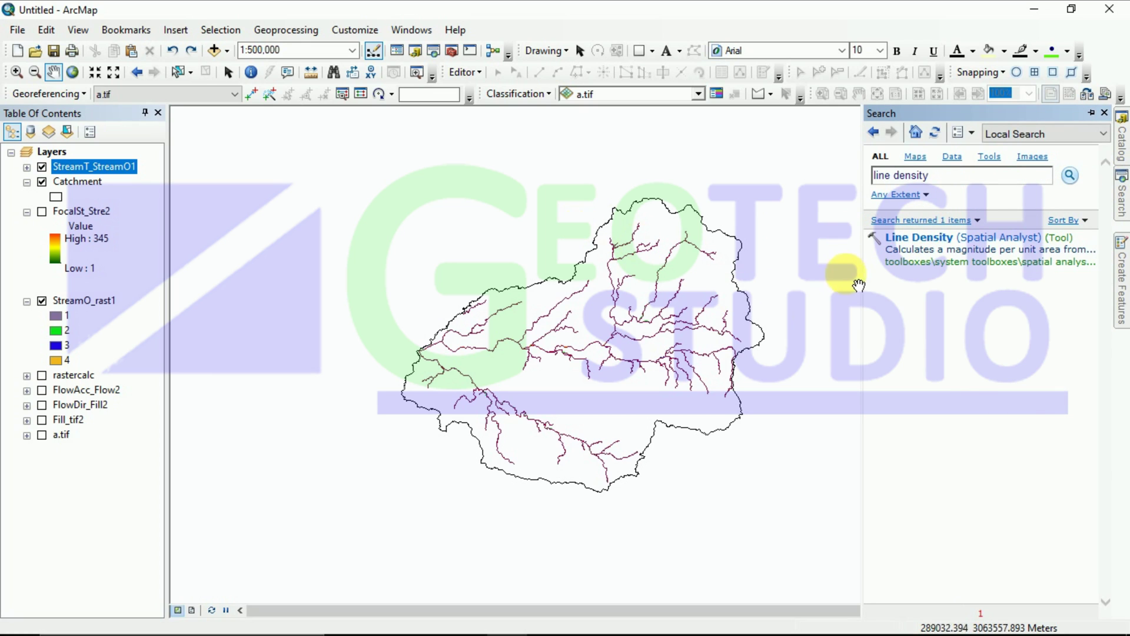
{"action": "left_click", "coordinate": [936, 245]}
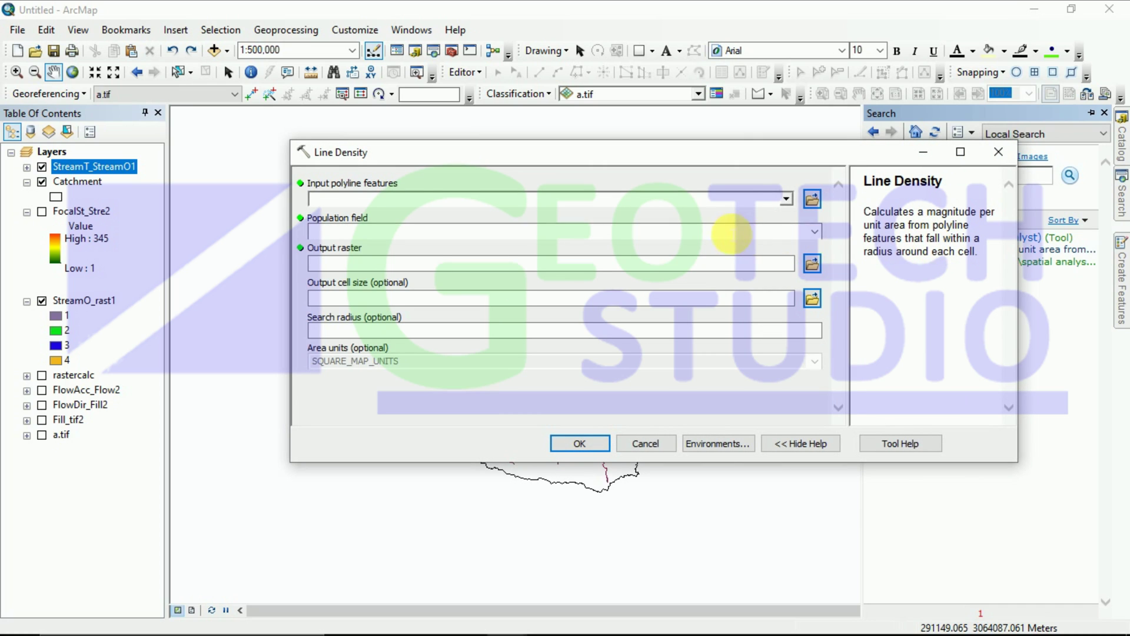
{"action": "left_click", "coordinate": [787, 199]}
{"action": "left_click", "coordinate": [385, 215]}
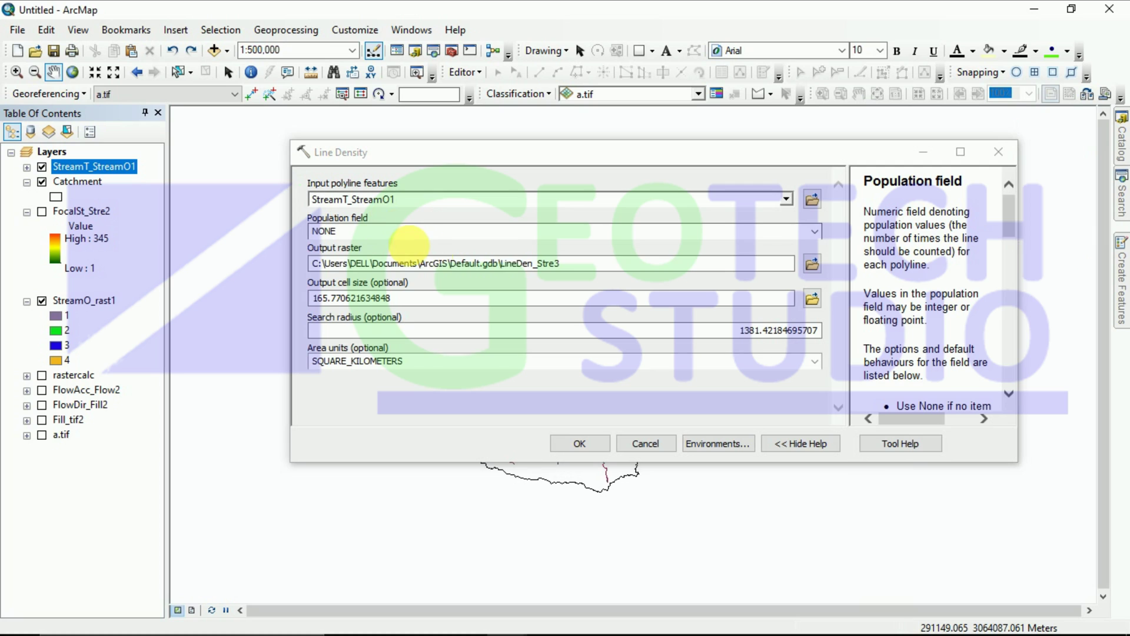
{"action": "left_click", "coordinate": [814, 231]}
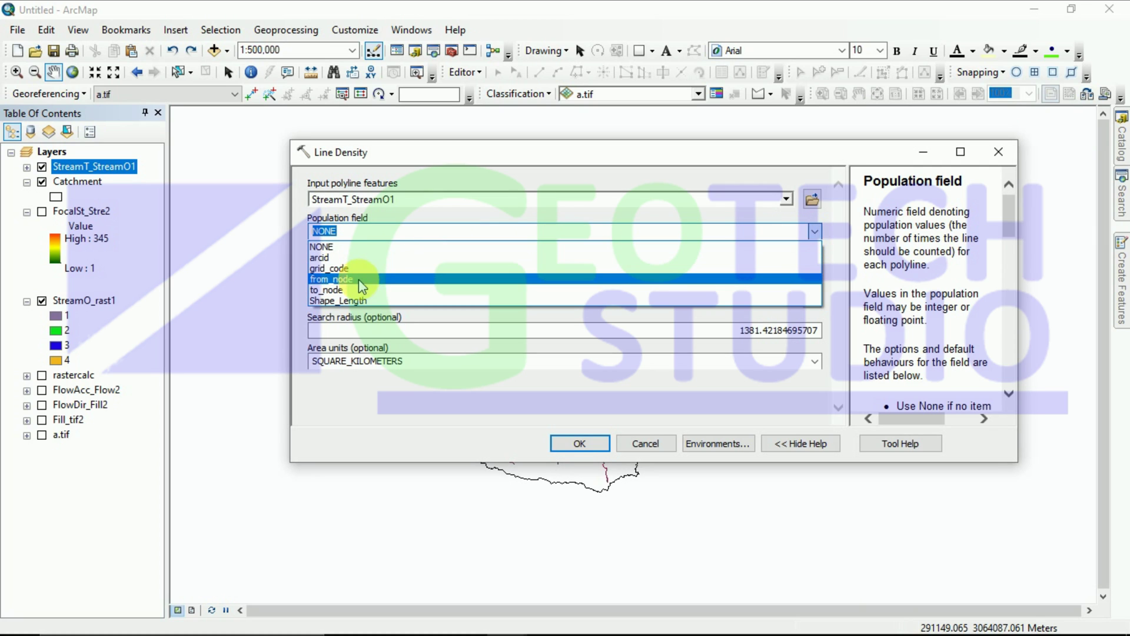
{"action": "left_click", "coordinate": [453, 265]}
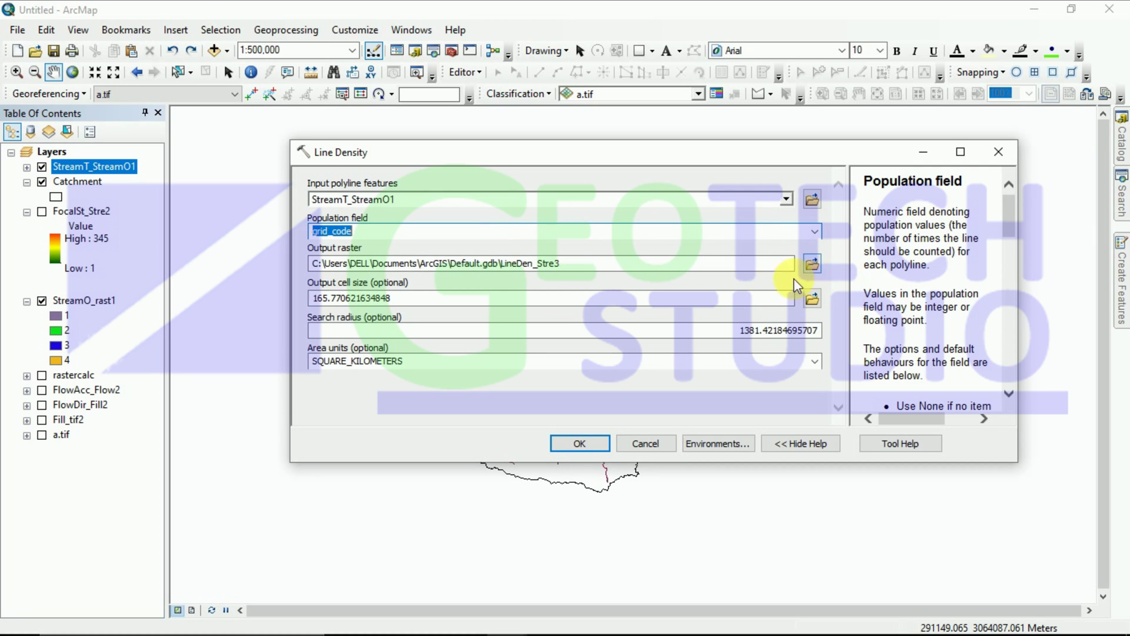
Run Line Density on StreamT_StreamO1 with the raster analysis cell size the same as layer a.tif and Catchment as the mask.
{"action": "left_click", "coordinate": [694, 444]}
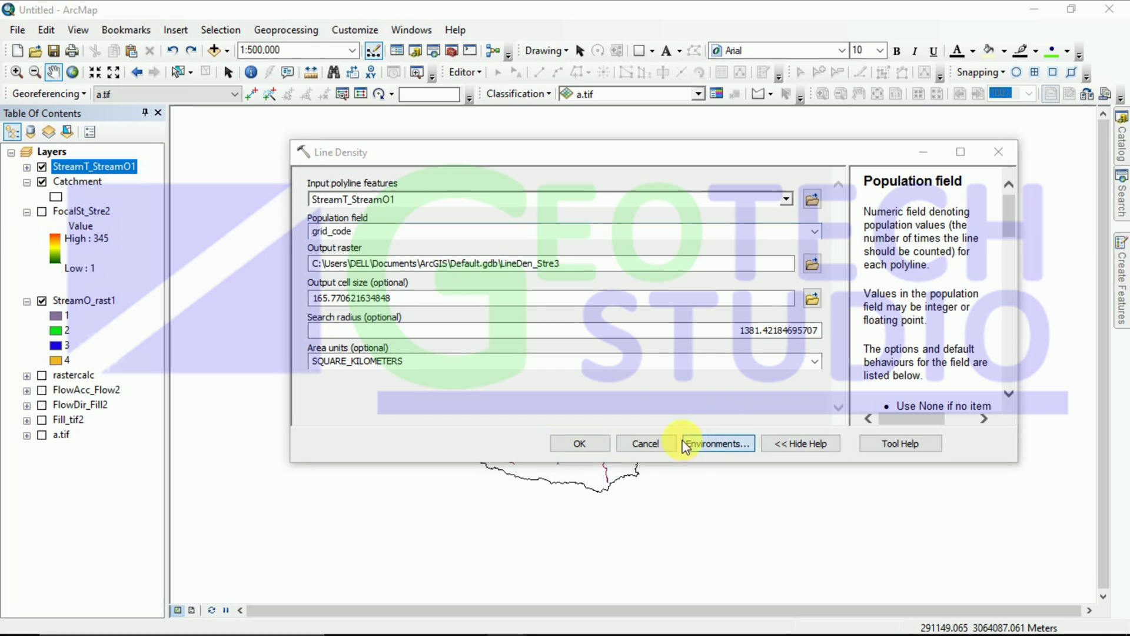
{"action": "scroll", "coordinate": [350, 368], "scroll_direction": "down", "scroll_amount": 3}
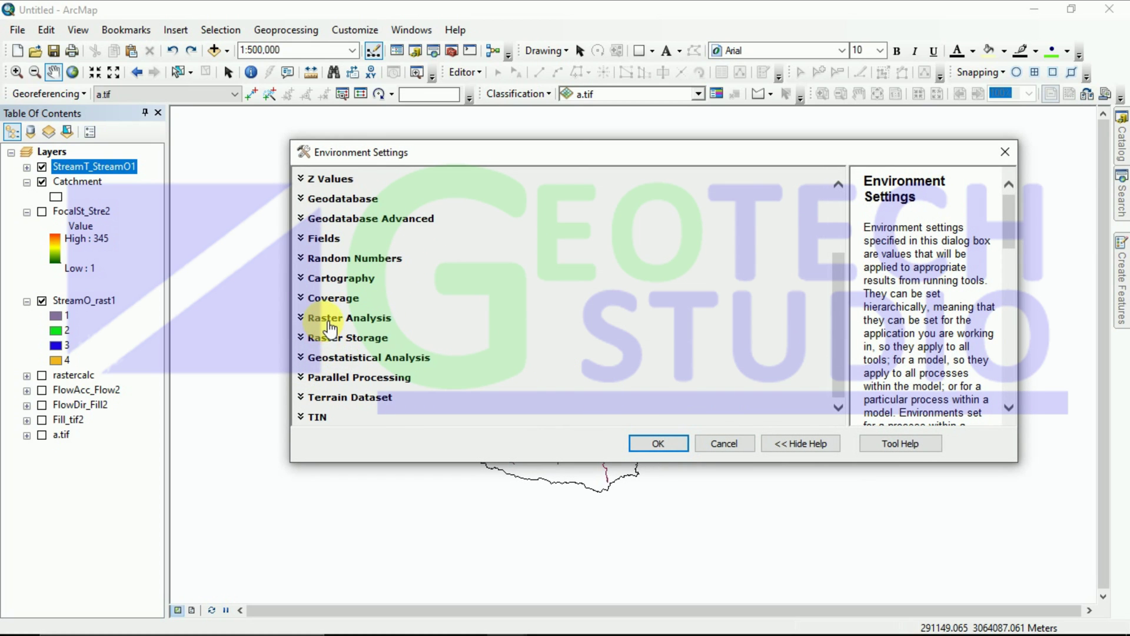
{"action": "left_click", "coordinate": [330, 318]}
{"action": "left_click", "coordinate": [352, 349]}
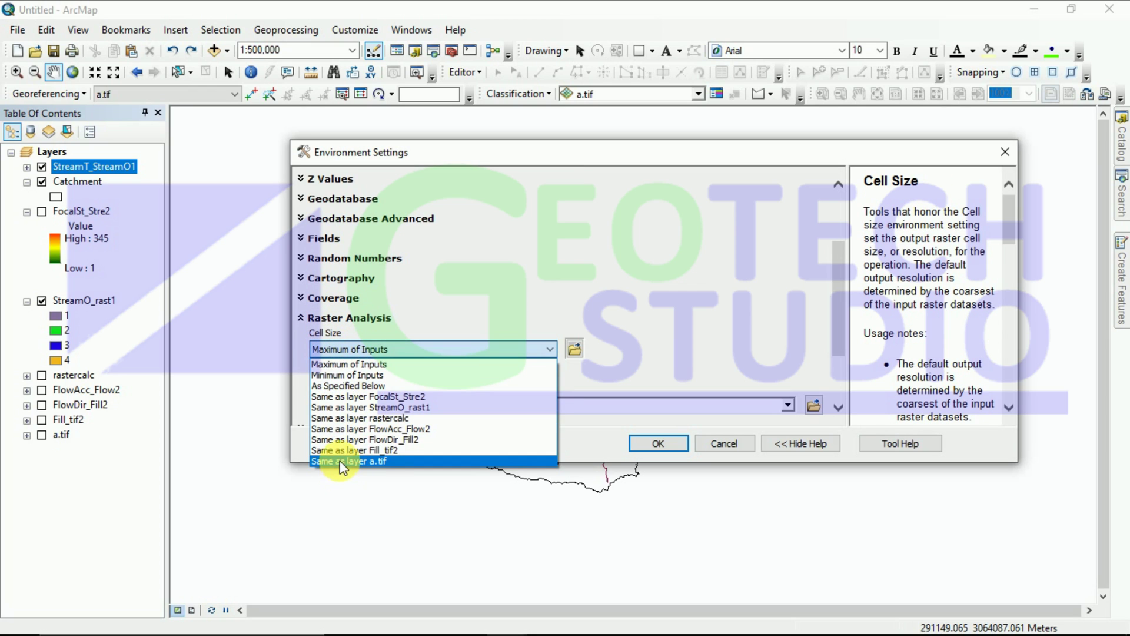
{"action": "left_click", "coordinate": [340, 460]}
{"action": "left_click", "coordinate": [788, 405]}
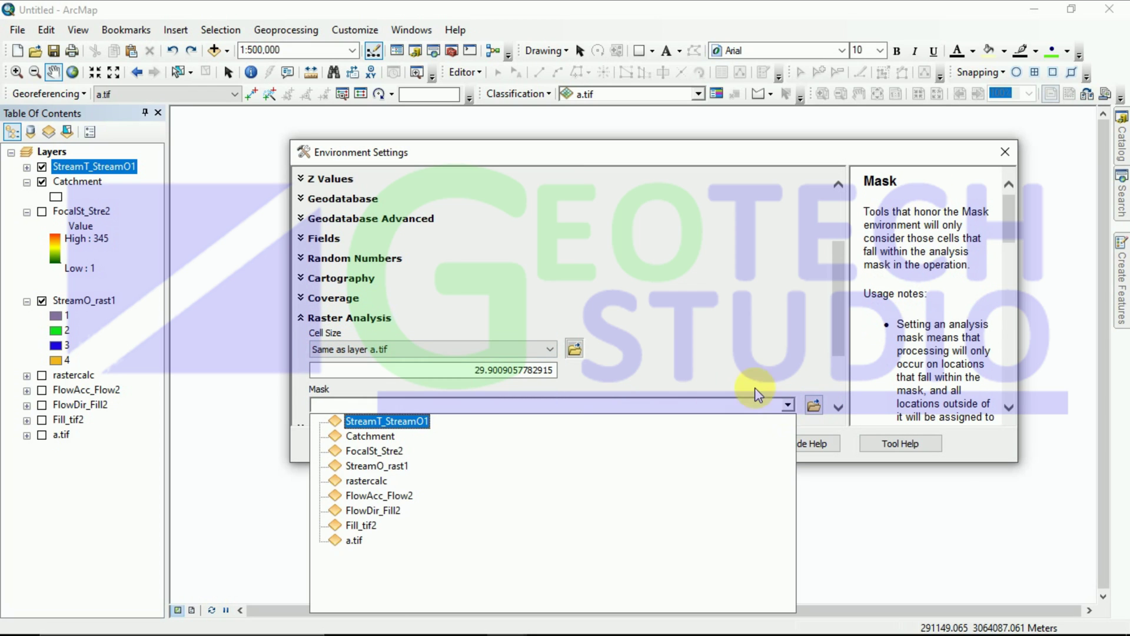
{"action": "left_click", "coordinate": [394, 436]}
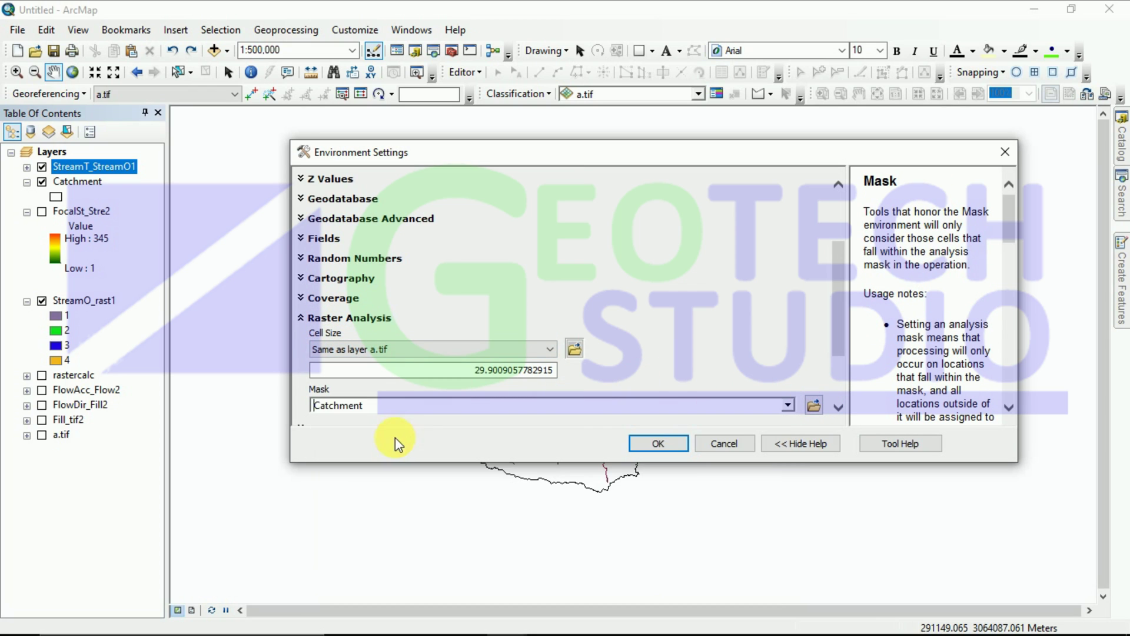
{"action": "left_click", "coordinate": [655, 443]}
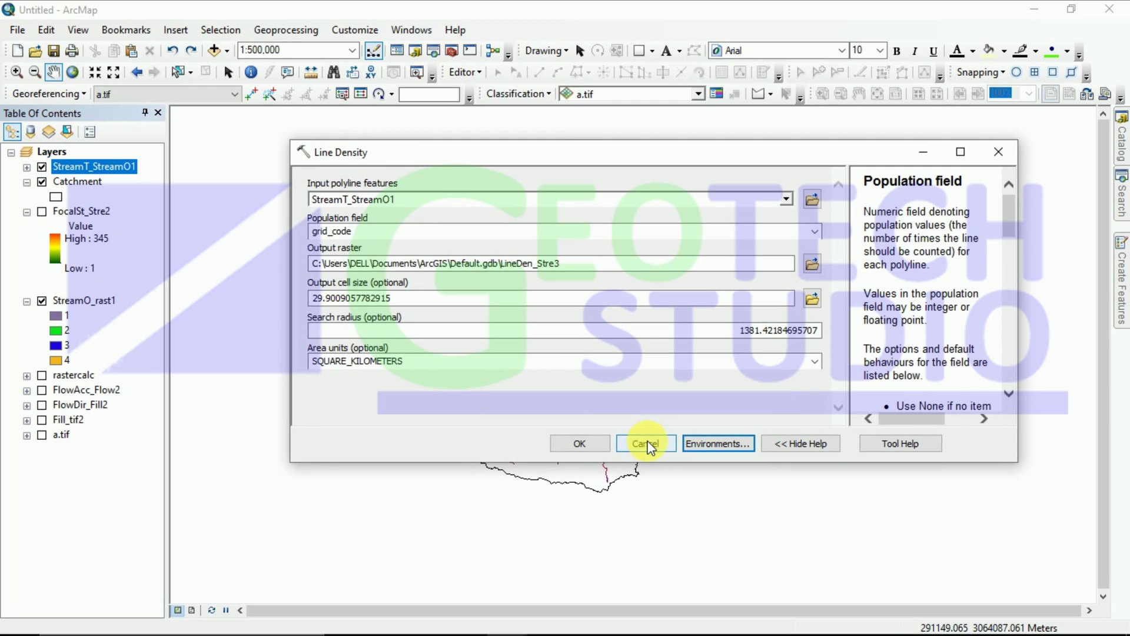
{"action": "left_click", "coordinate": [562, 449]}
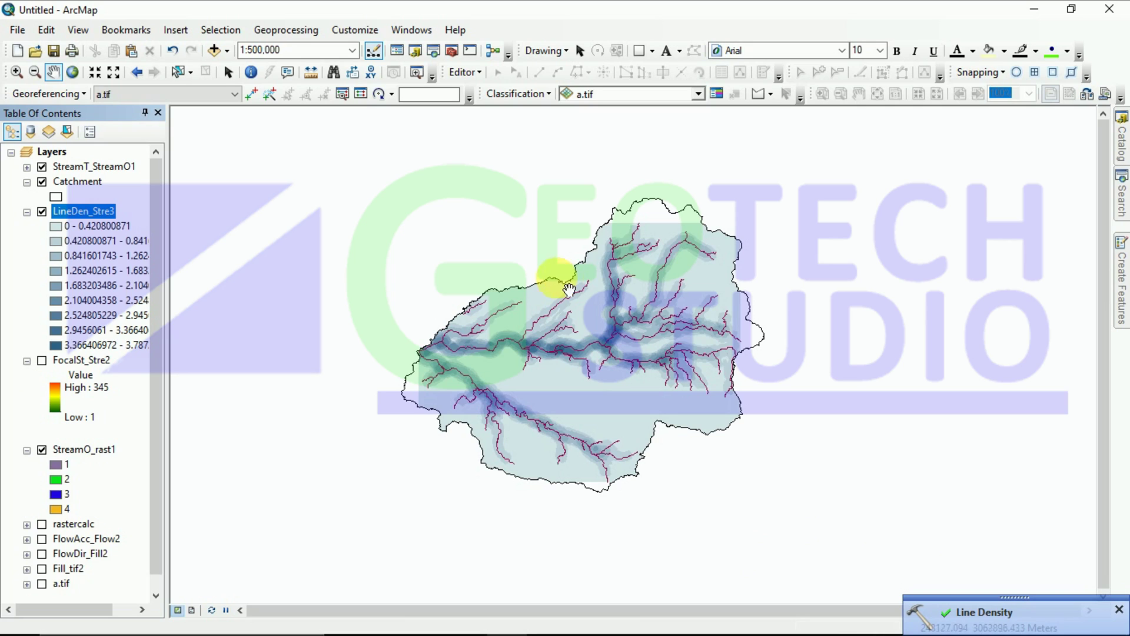
Symbolize the LineDen_Stre3 layer as Stretched with the green-yellow-red color ramp.
{"action": "right_click", "coordinate": [75, 210]}
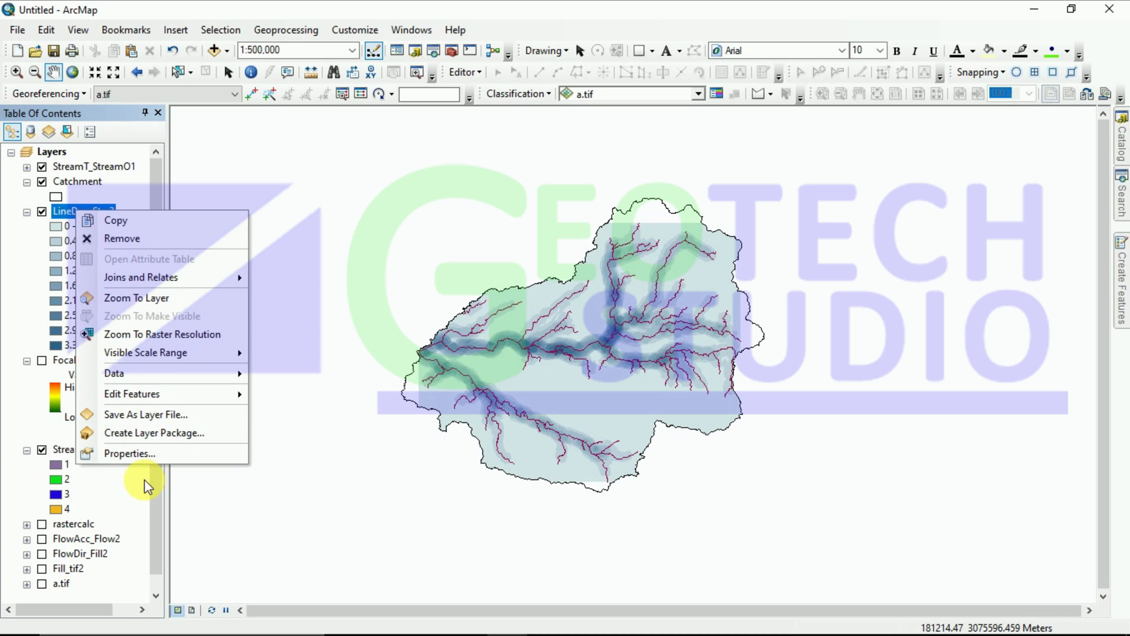
{"action": "left_click", "coordinate": [139, 454]}
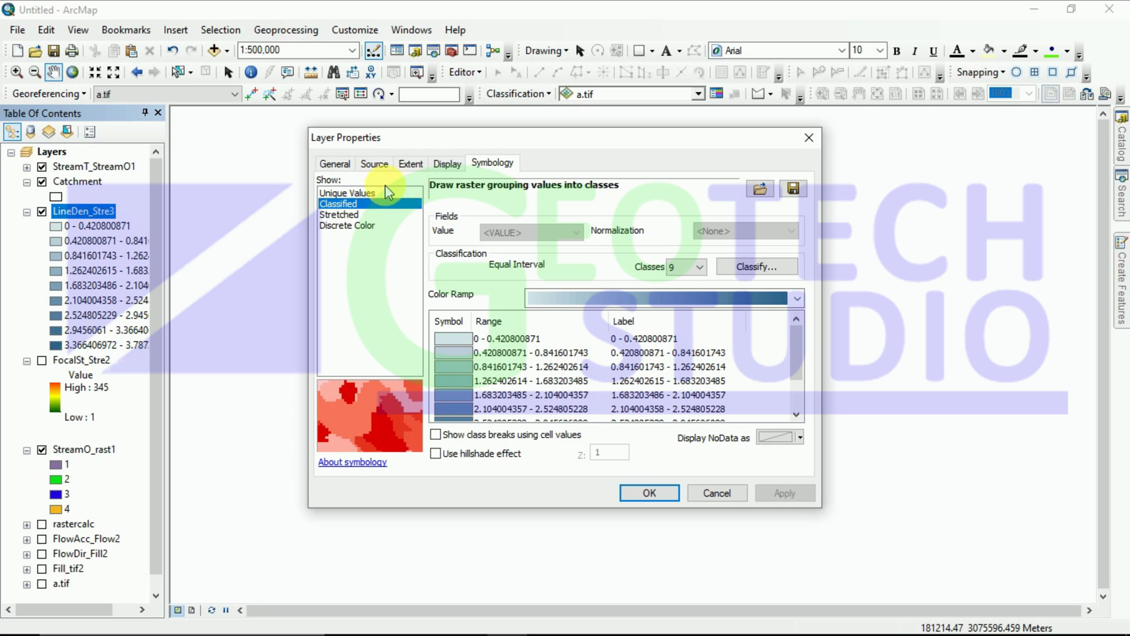
{"action": "left_click", "coordinate": [360, 217]}
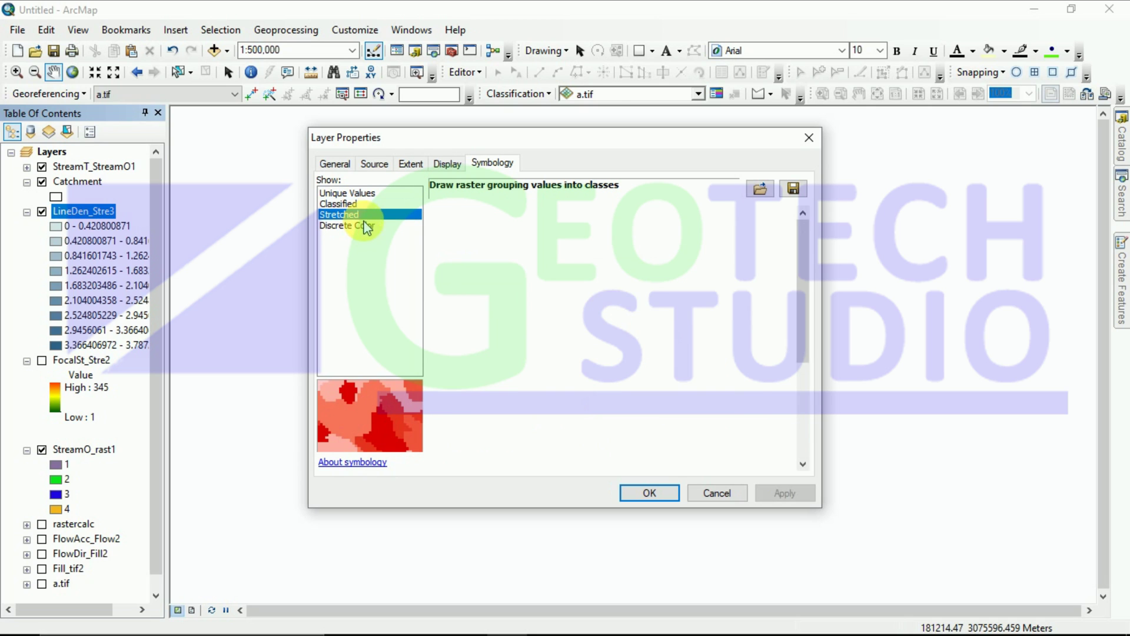
{"action": "left_click", "coordinate": [749, 328]}
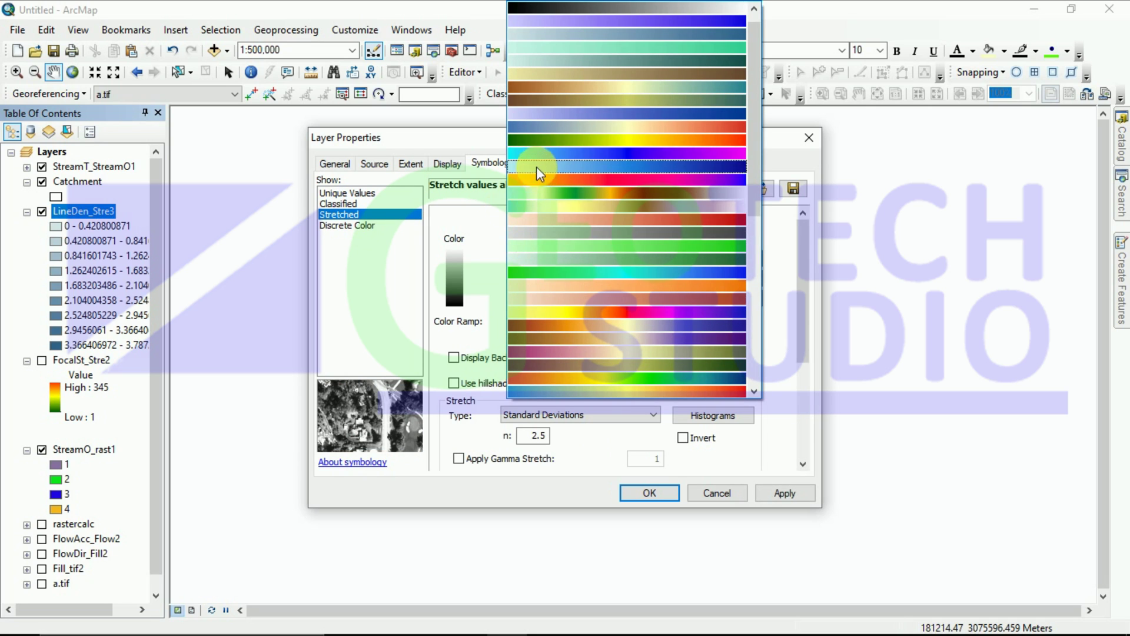
{"action": "left_click", "coordinate": [535, 141]}
{"action": "left_click", "coordinate": [771, 492]}
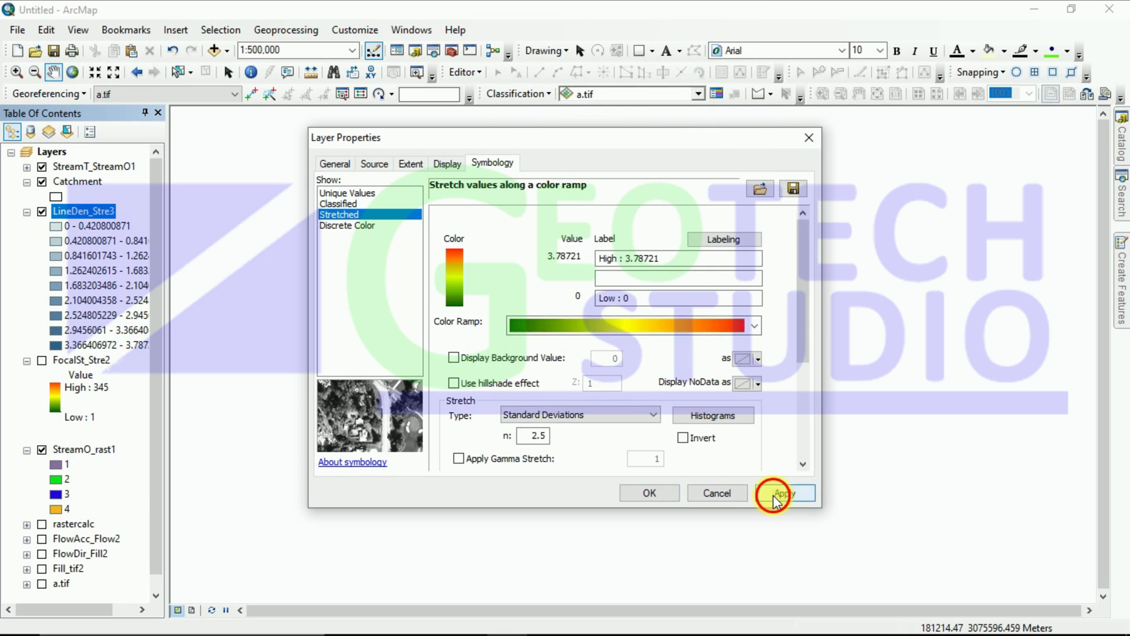
{"action": "left_click", "coordinate": [648, 492]}
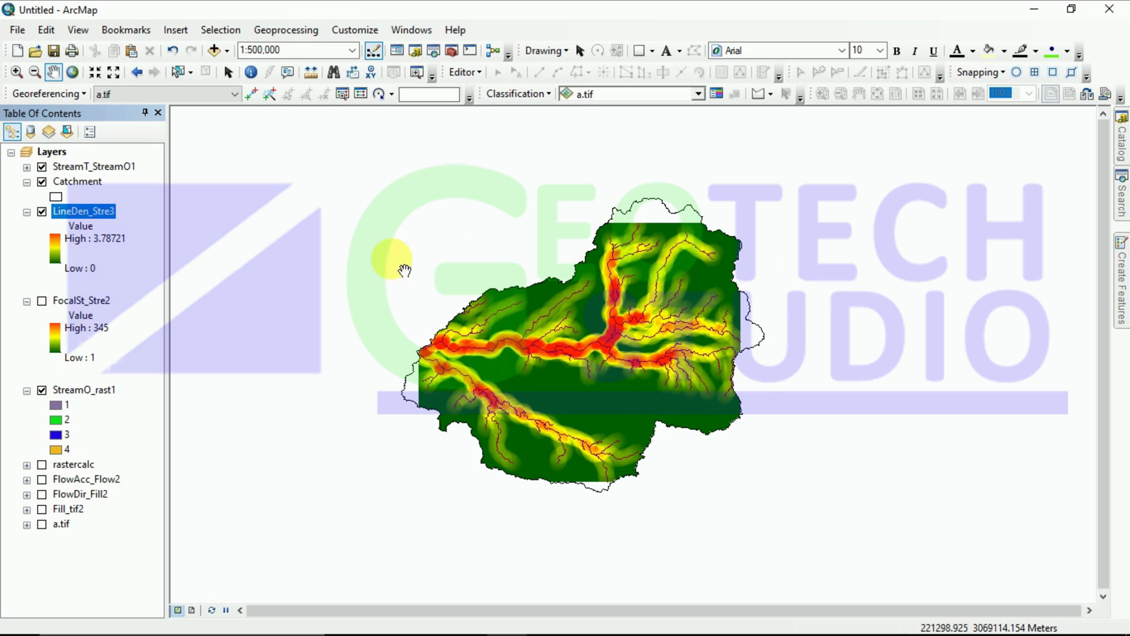
Collapse the Catchment legend and hide the Catchment and StreamT_StreamO1 layers to leave the line density raster uncovered.
{"action": "left_click", "coordinate": [27, 181]}
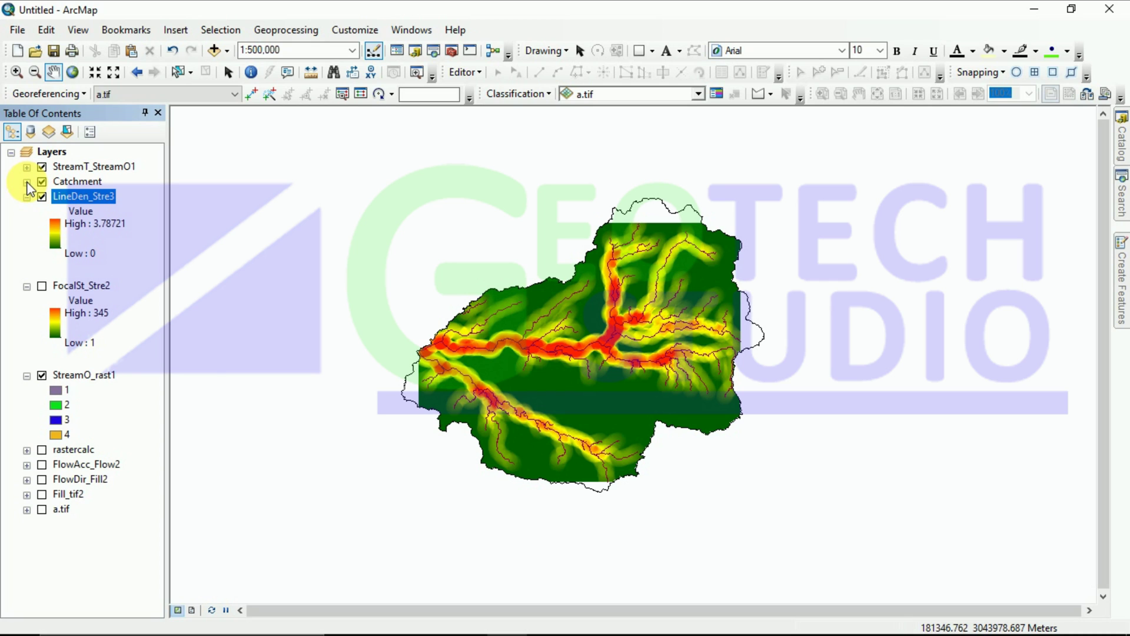
{"action": "left_click", "coordinate": [42, 182]}
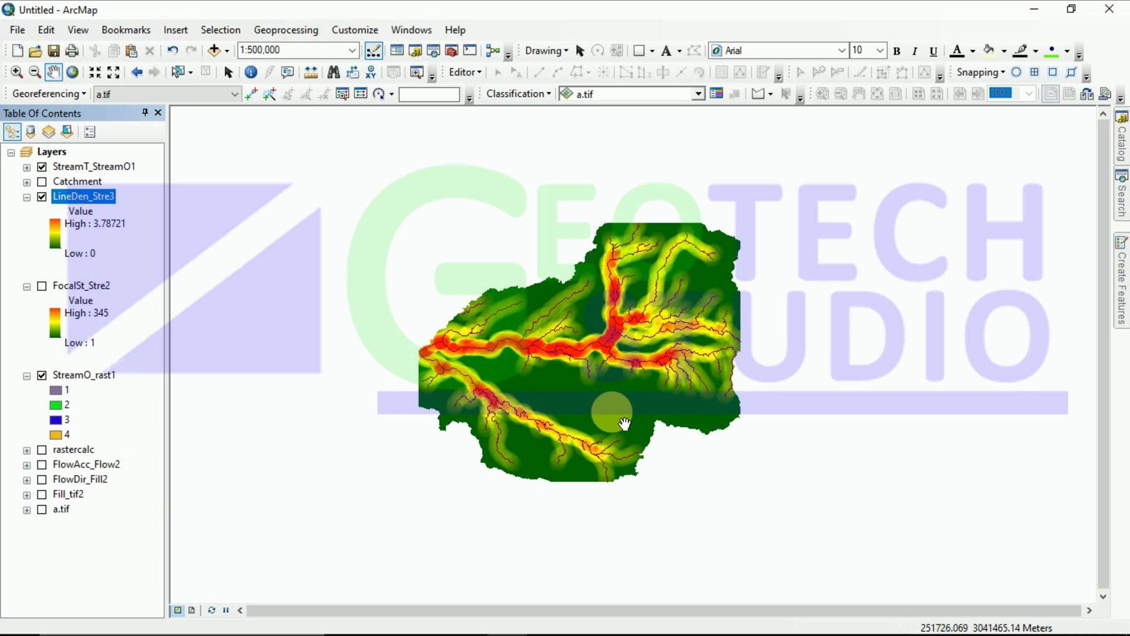
{"action": "left_click_drag", "start_coordinate": [624, 423], "coordinate": [642, 392]}
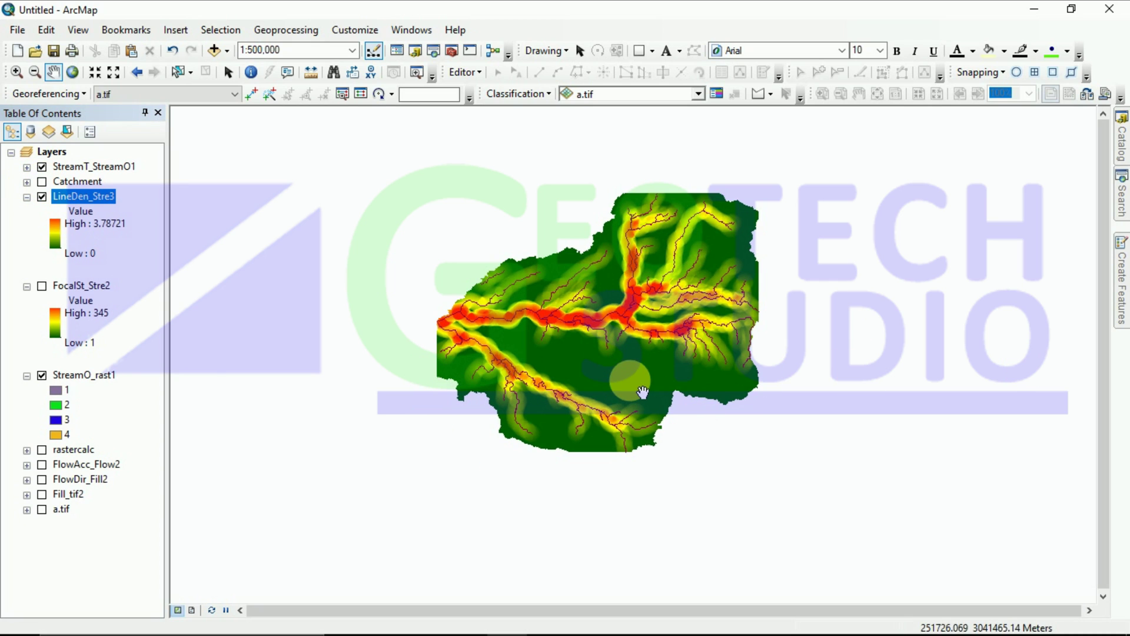
{"action": "left_click", "coordinate": [42, 167]}
{"action": "scroll", "coordinate": [580, 339], "scroll_direction": "down", "scroll_amount": 1}
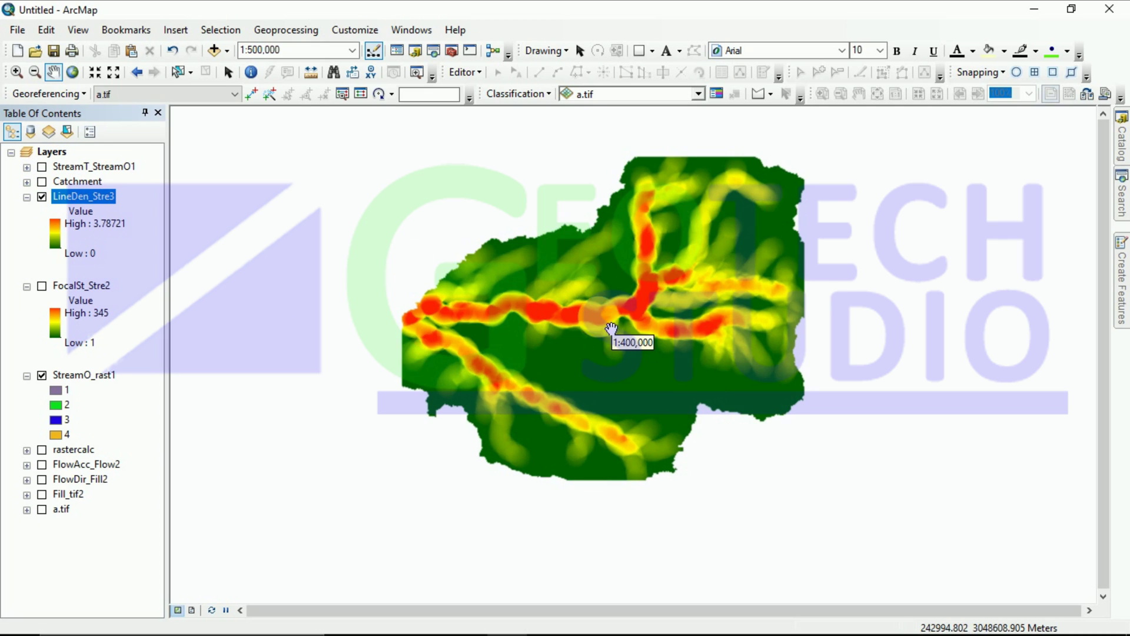
{"action": "left_click_drag", "start_coordinate": [615, 344], "coordinate": [647, 395]}
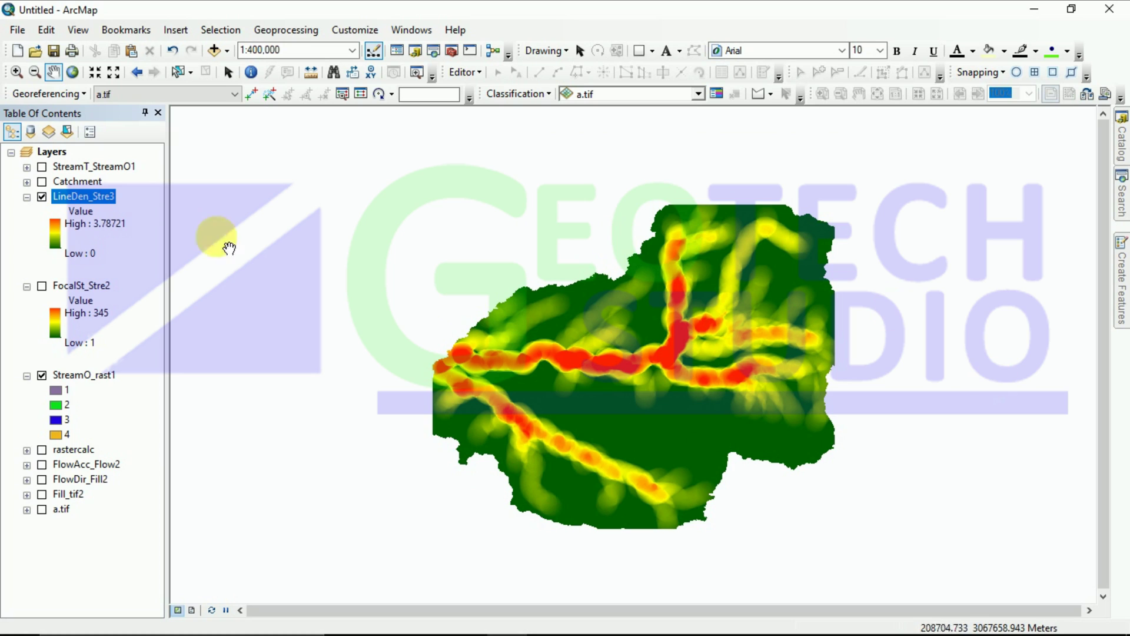
Add a Float field named Area to the Catchment attribute table.
{"action": "right_click", "coordinate": [75, 181]}
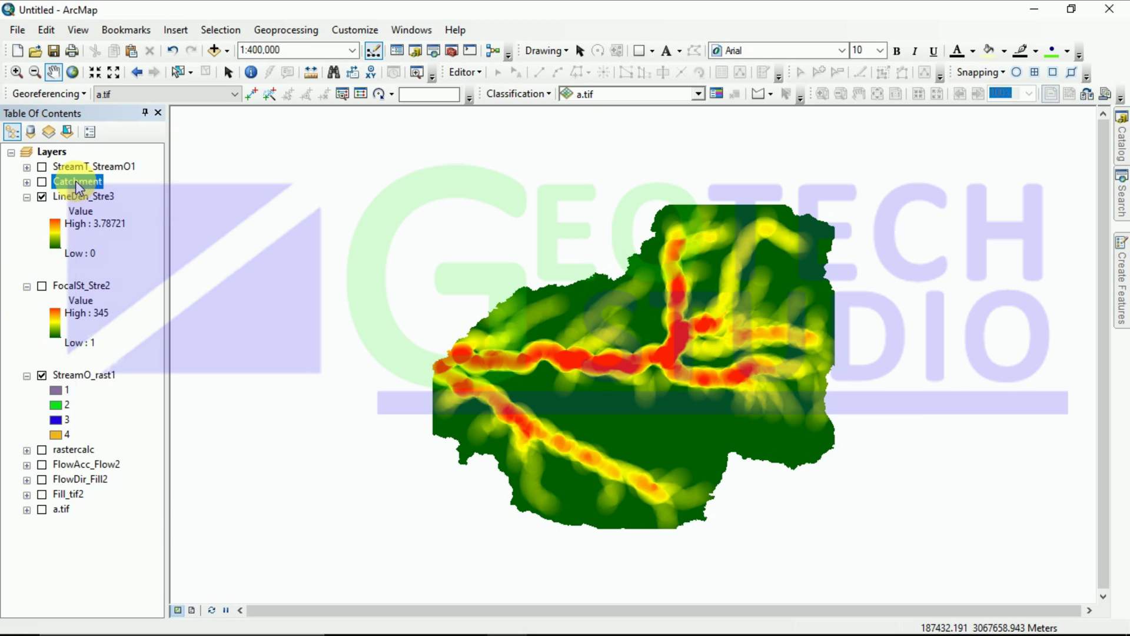
{"action": "left_click", "coordinate": [109, 230]}
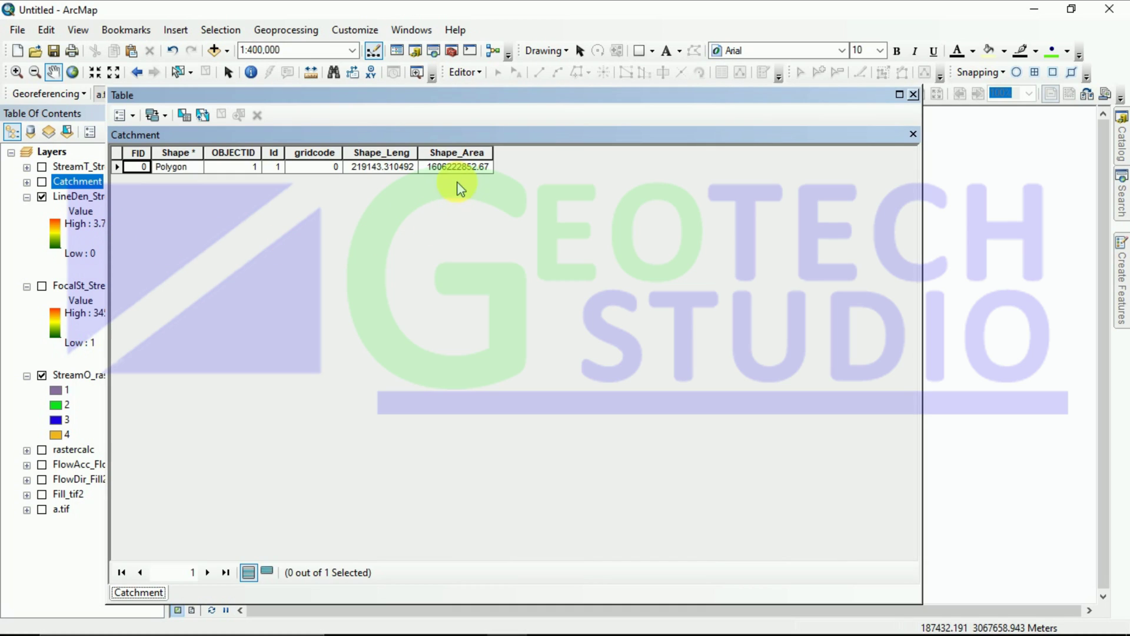
{"action": "right_click", "coordinate": [440, 152]}
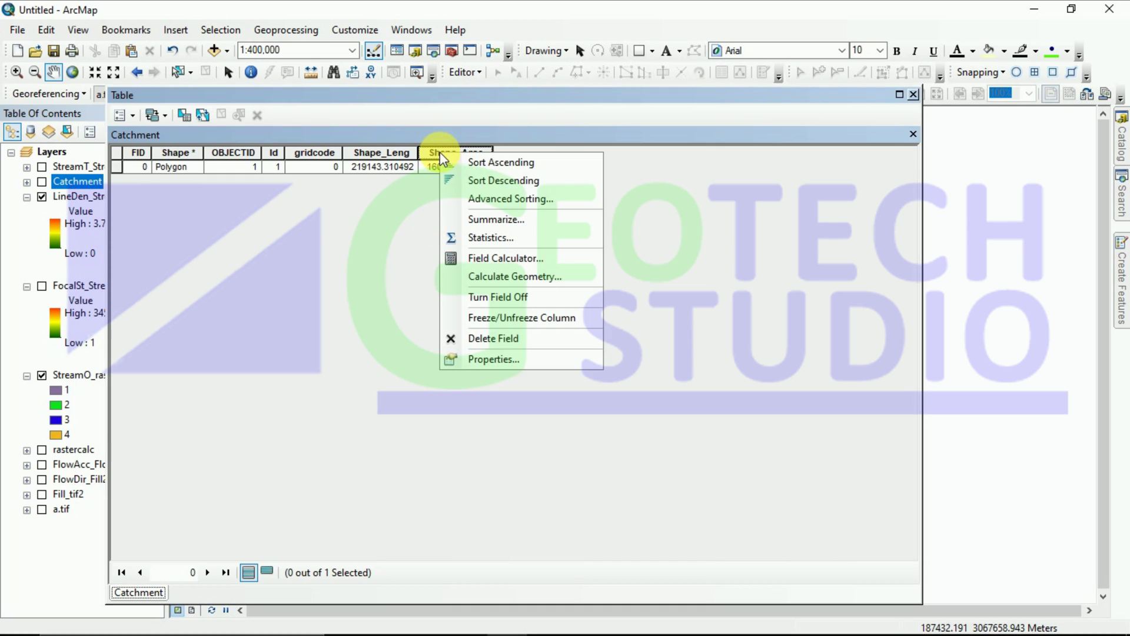
{"action": "left_click", "coordinate": [361, 282]}
{"action": "left_click", "coordinate": [133, 115]}
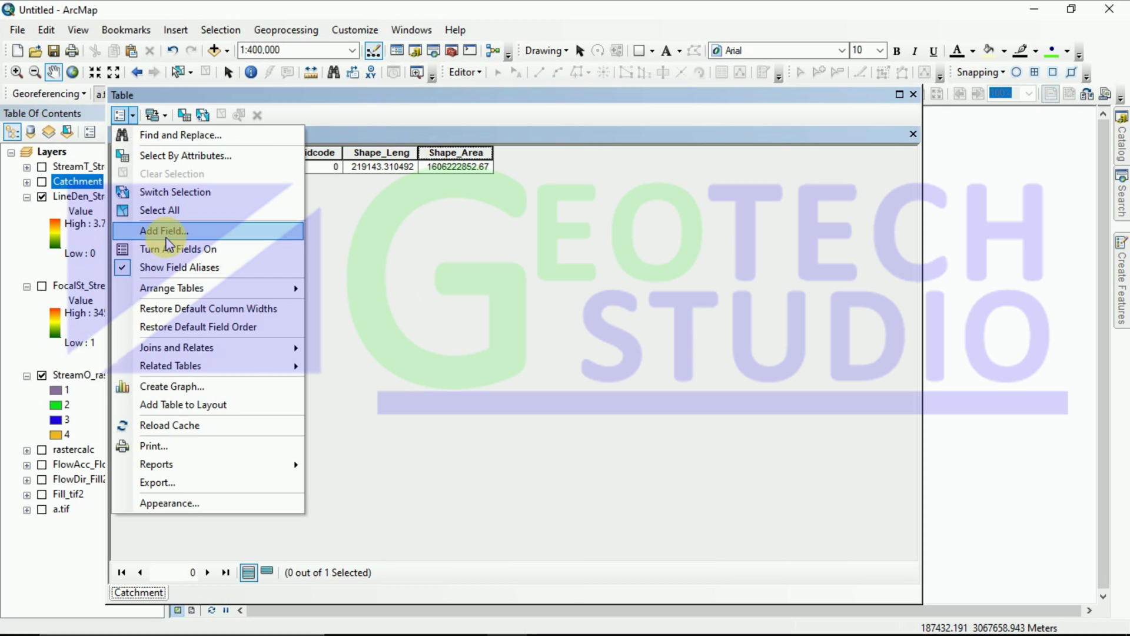
{"action": "left_click", "coordinate": [154, 228]}
{"action": "type", "text": "Area"}
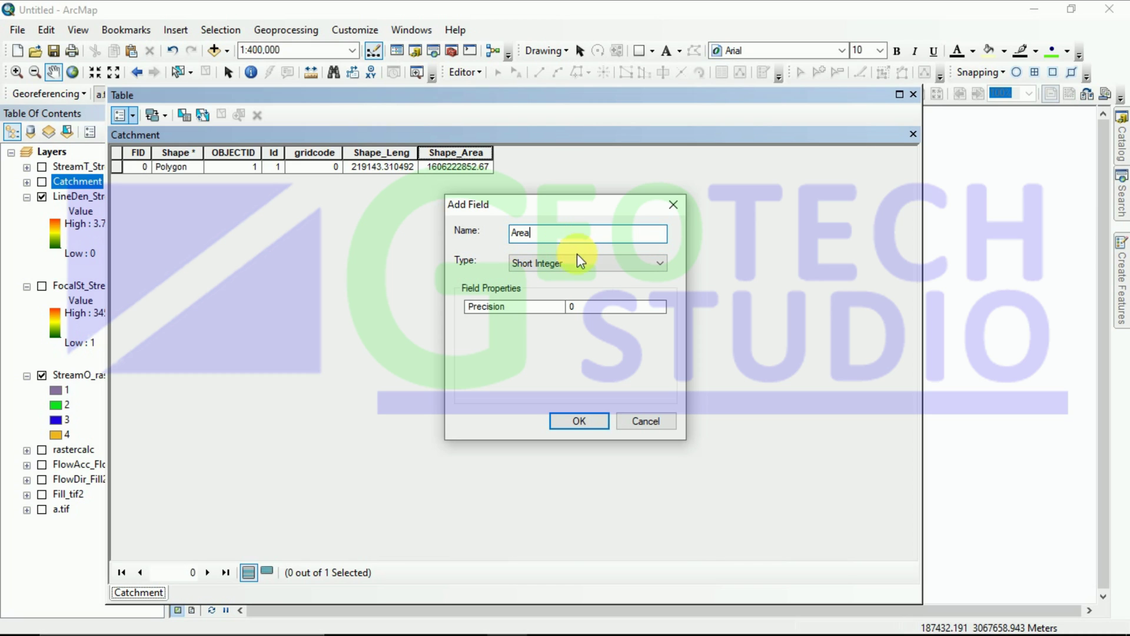
{"action": "left_click", "coordinate": [581, 261]}
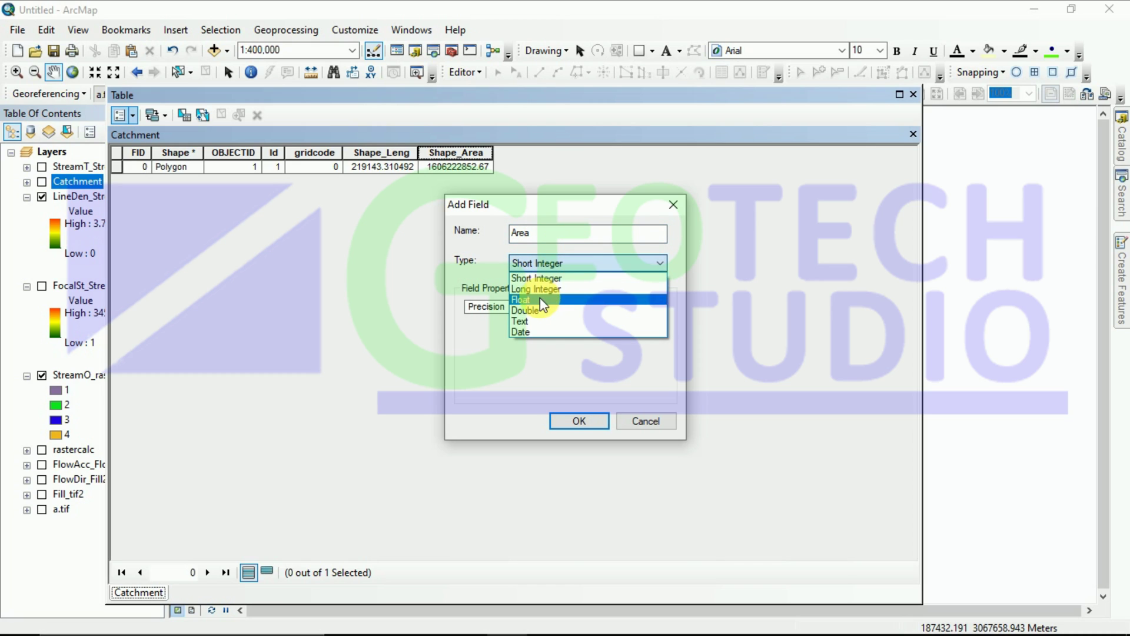
{"action": "left_click", "coordinate": [541, 297]}
{"action": "left_click", "coordinate": [582, 419]}
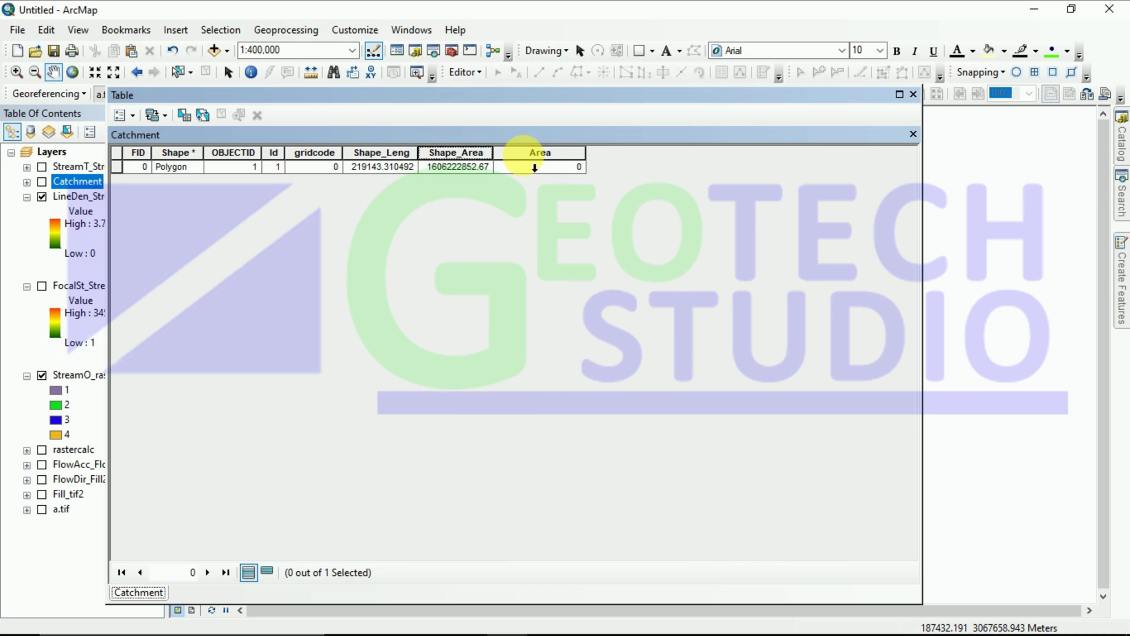
Calculate the catchment's area in square kilometers into the Area field, using the data source's coordinate system, and close the table.
{"action": "right_click", "coordinate": [525, 154]}
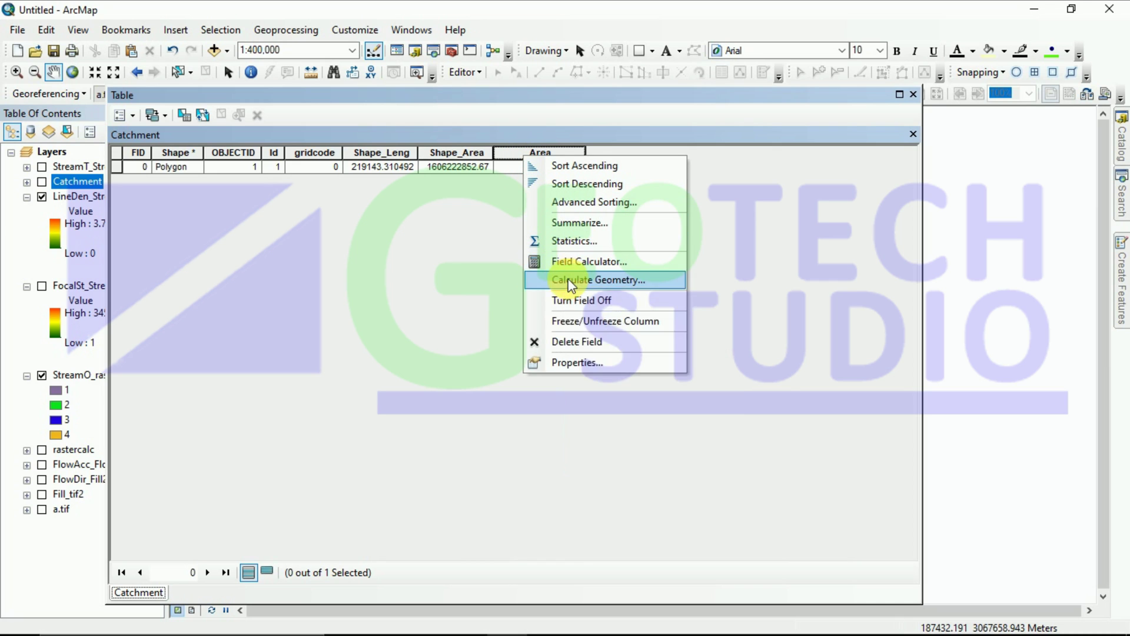
{"action": "left_click", "coordinate": [589, 280]}
{"action": "left_click", "coordinate": [517, 364]}
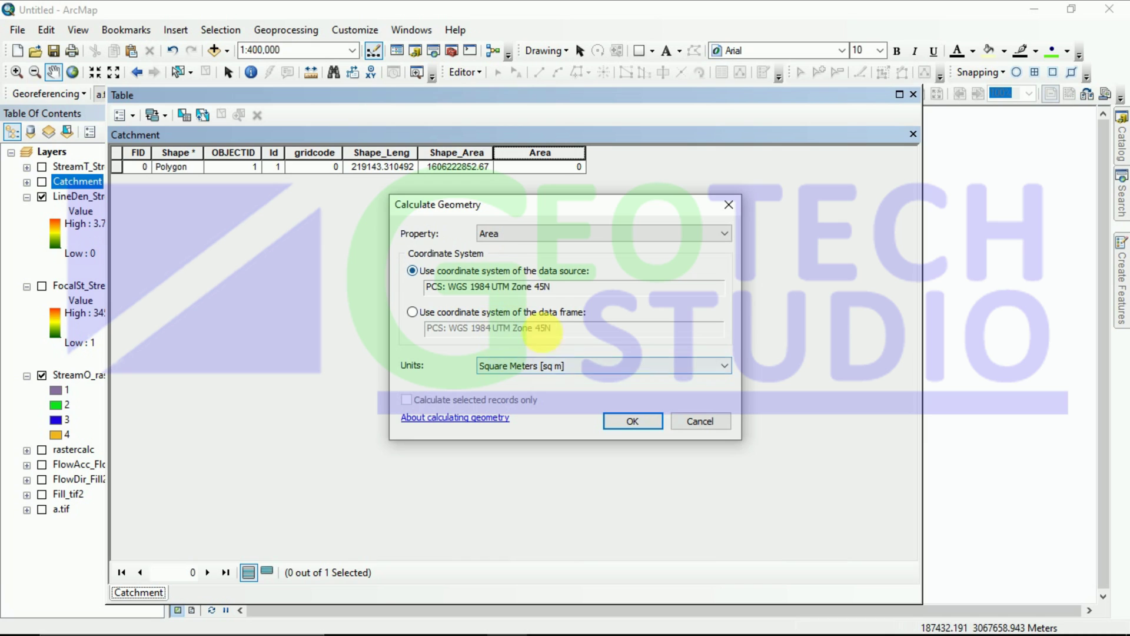
{"action": "left_click", "coordinate": [570, 365]}
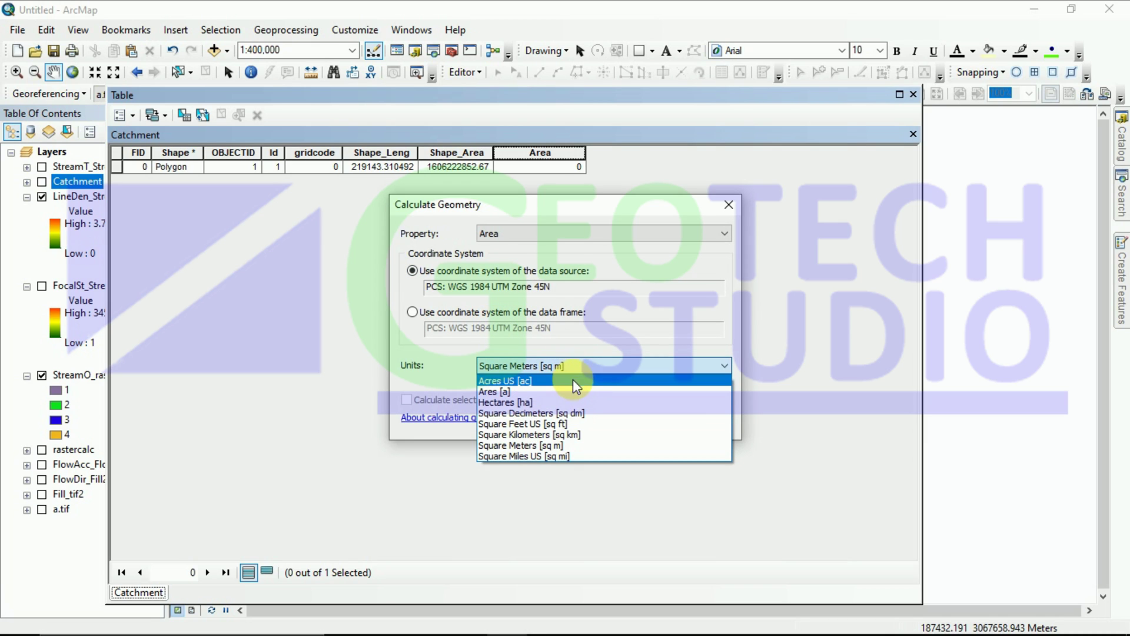
{"action": "left_click", "coordinate": [559, 433]}
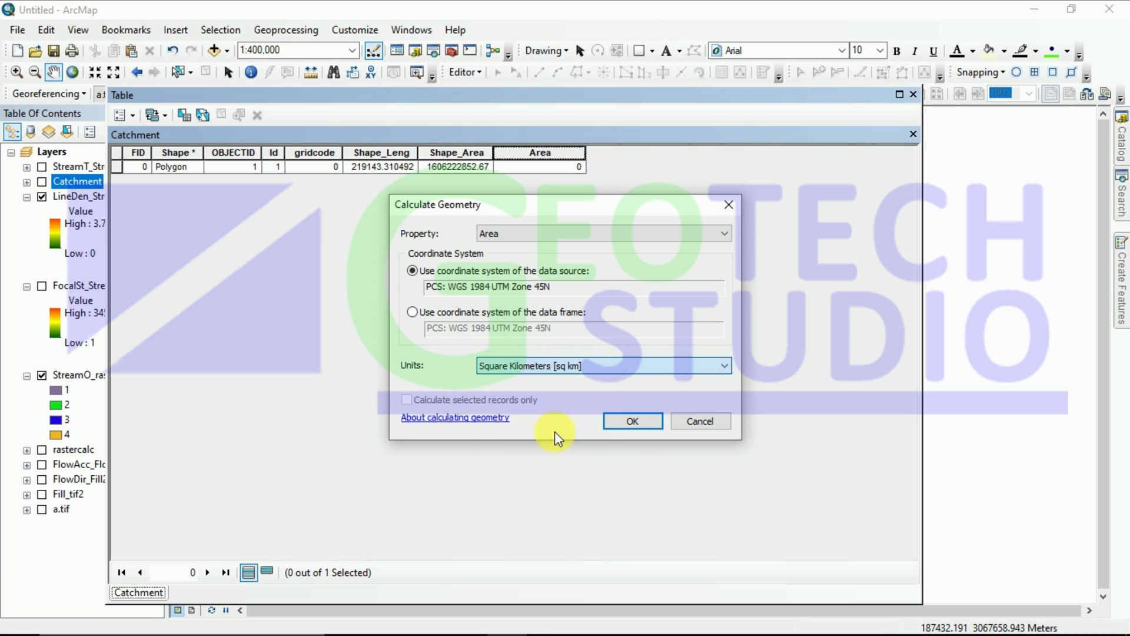
{"action": "left_click", "coordinate": [614, 425]}
{"action": "left_click", "coordinate": [526, 366]}
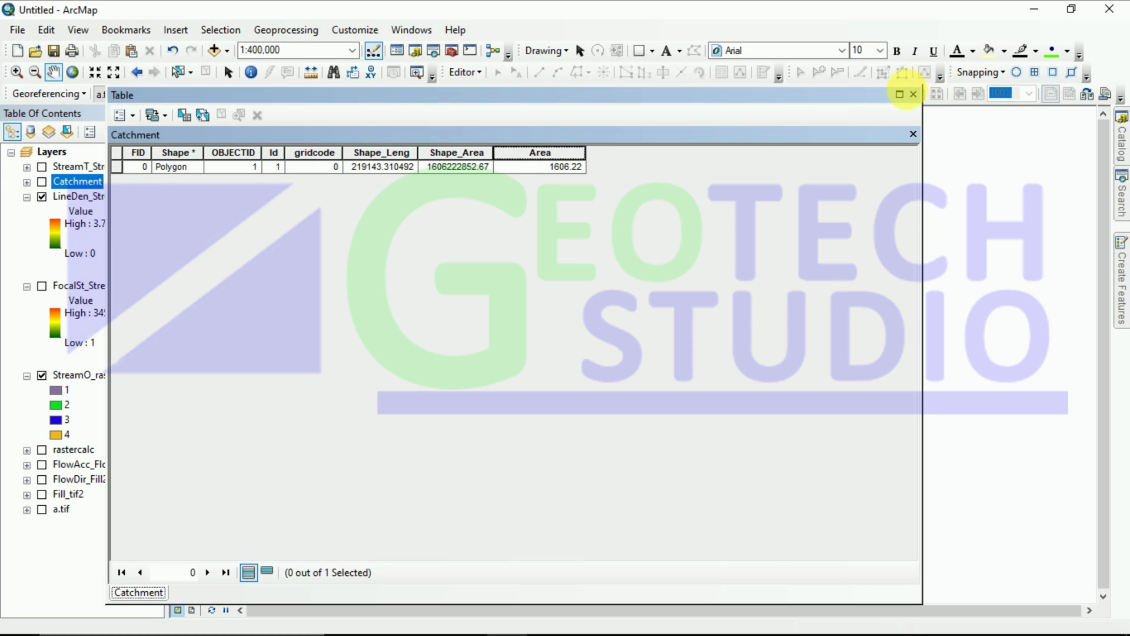
{"action": "left_click", "coordinate": [912, 95]}
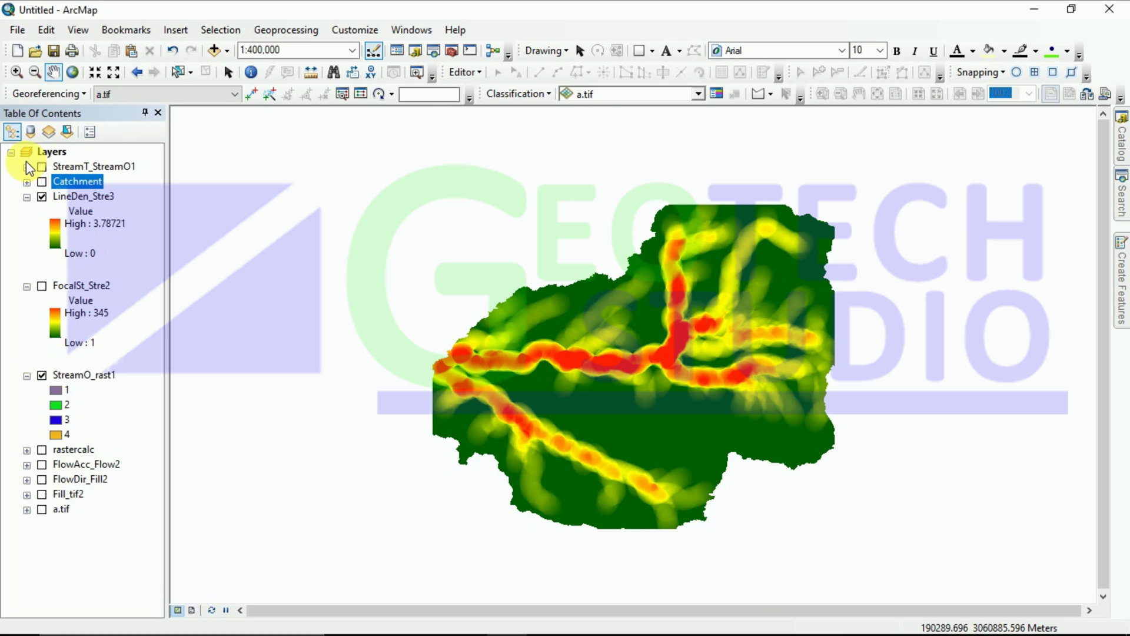
Show the StreamT_StreamO1 layer and add a Float field named Length to its attribute table.
{"action": "left_click", "coordinate": [42, 167]}
{"action": "right_click", "coordinate": [60, 168]}
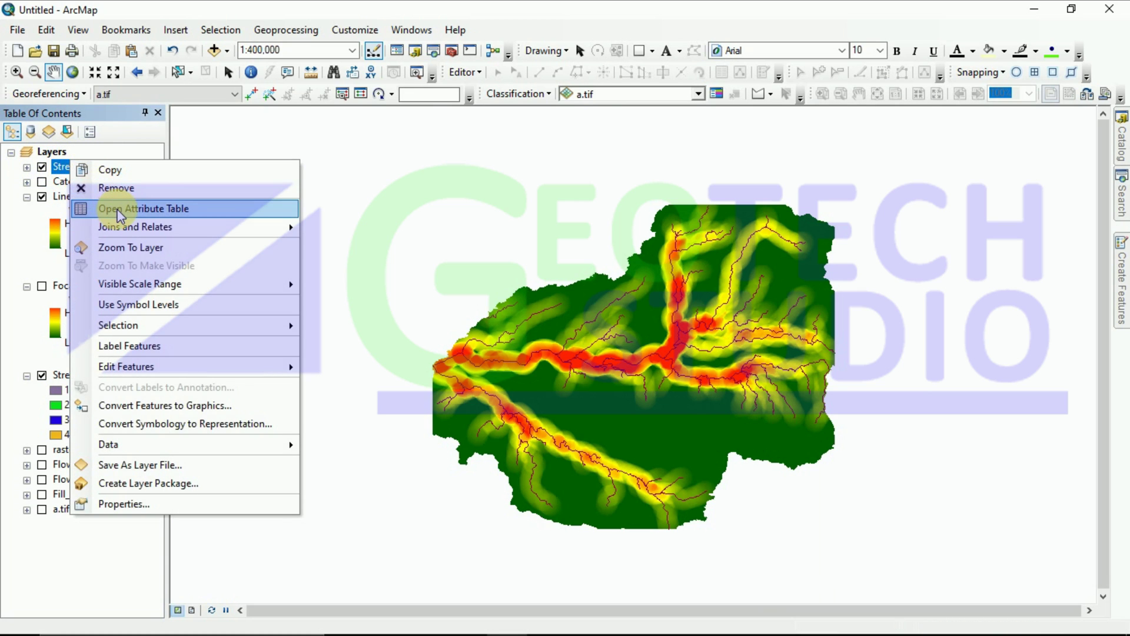
{"action": "left_click", "coordinate": [120, 212]}
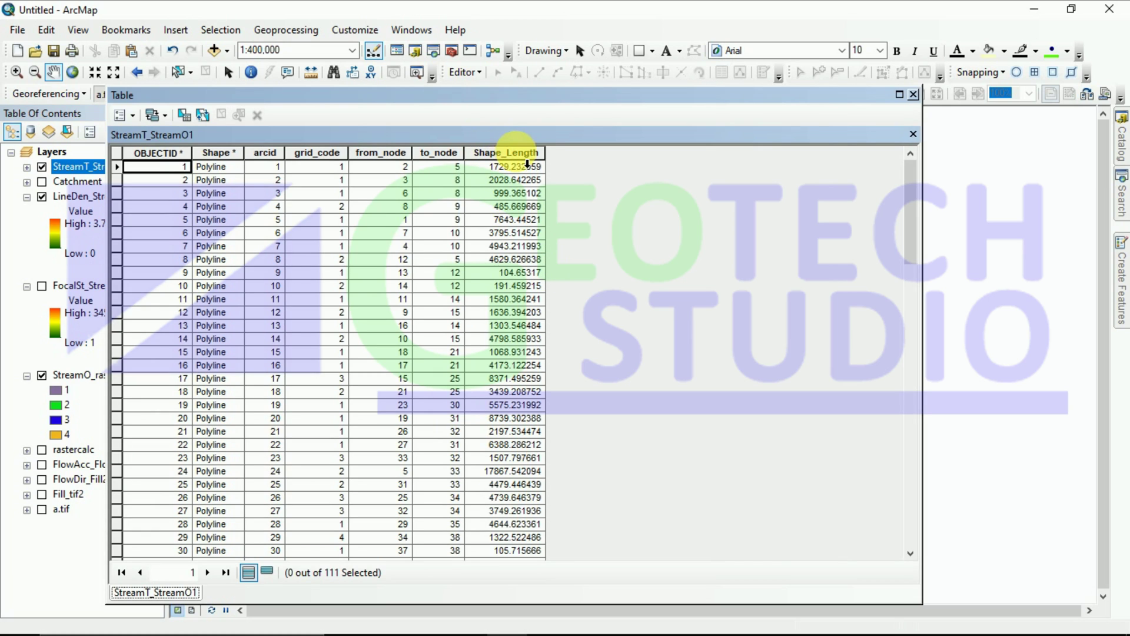
{"action": "left_click", "coordinate": [124, 115]}
{"action": "left_click", "coordinate": [158, 231]}
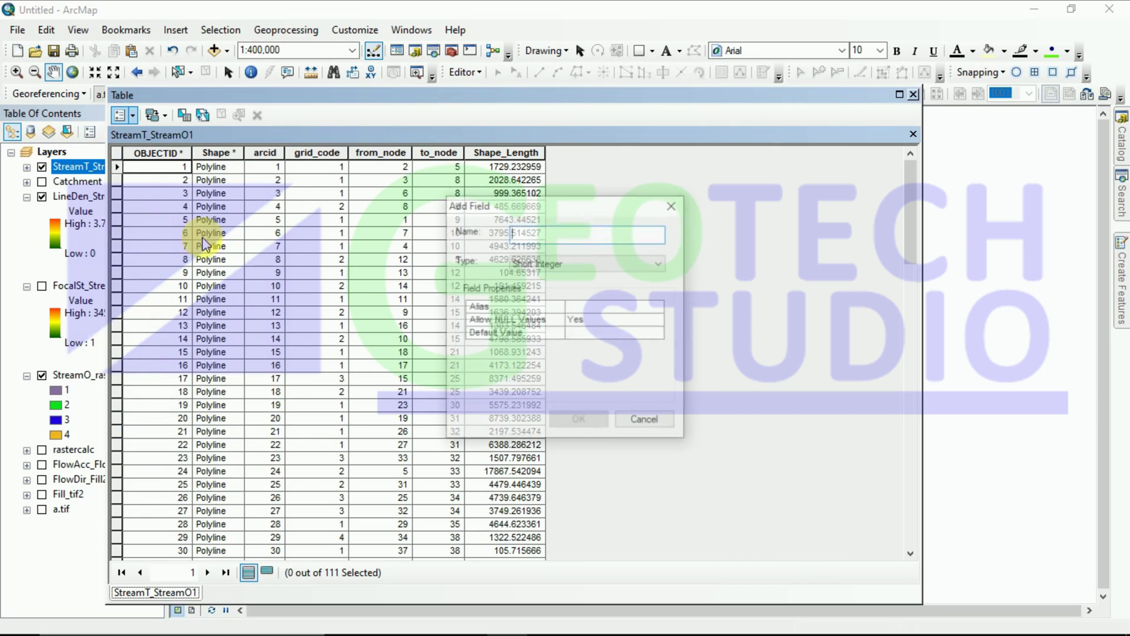
{"action": "type", "text": "Length"}
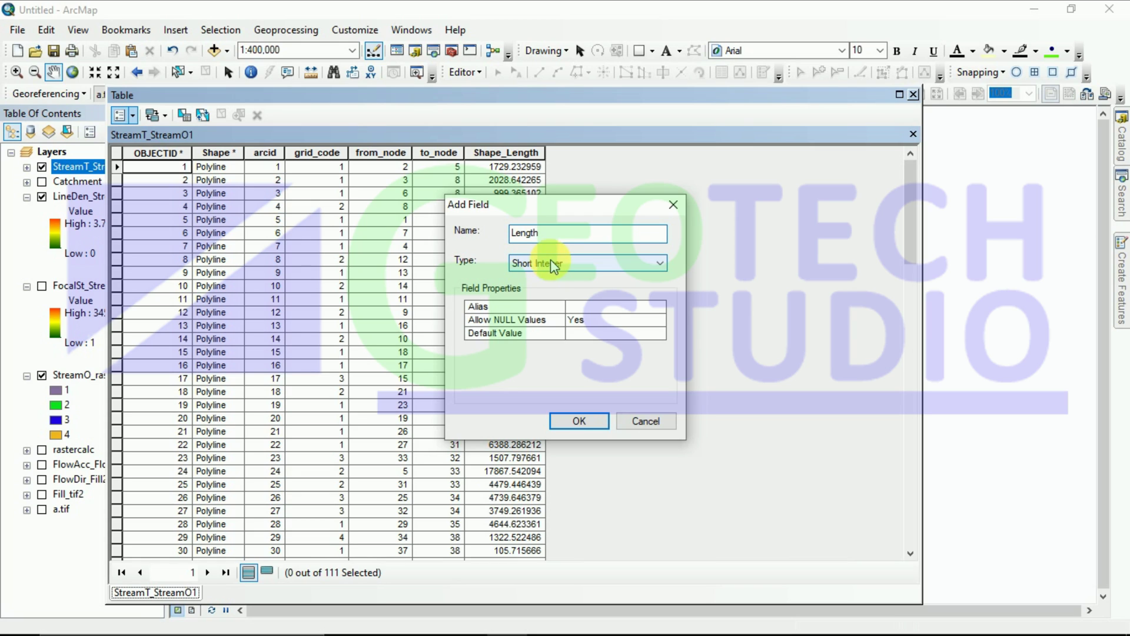
{"action": "left_click", "coordinate": [550, 263]}
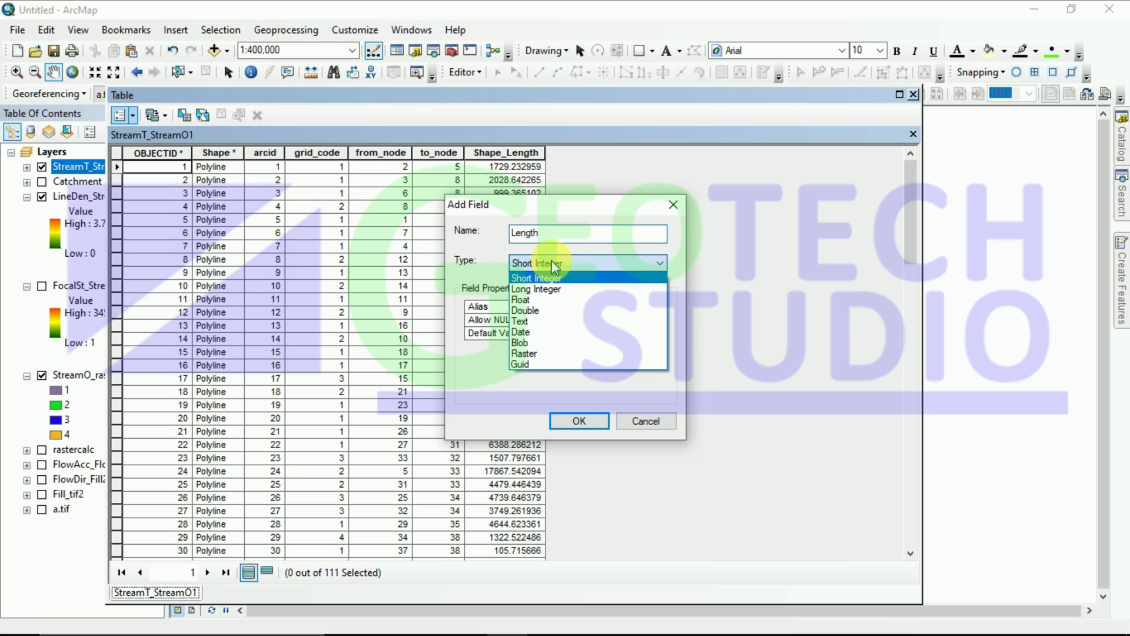
{"action": "left_click", "coordinate": [538, 299]}
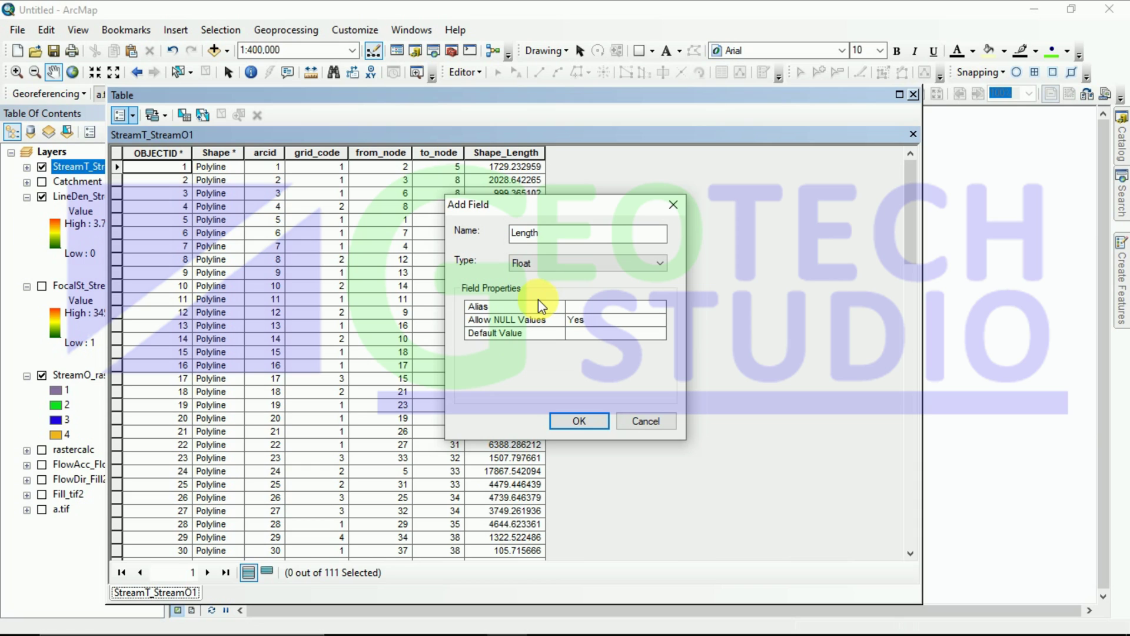
{"action": "left_click", "coordinate": [573, 421]}
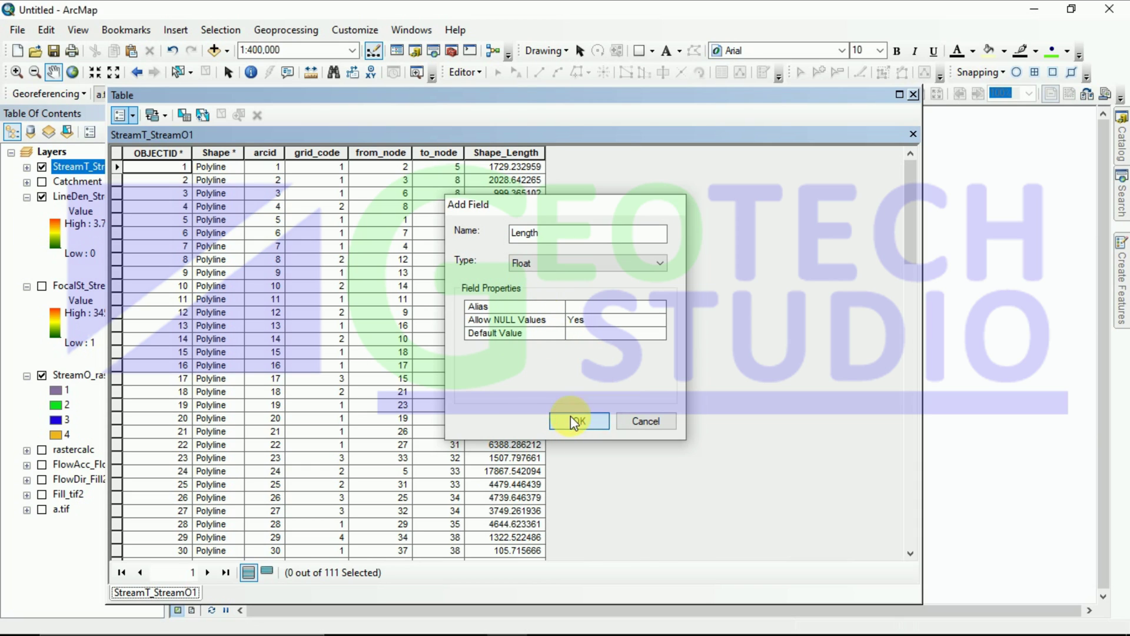
Calculate each stream's length in kilometers into the Length field, using the data source's coordinate system.
{"action": "right_click", "coordinate": [574, 152]}
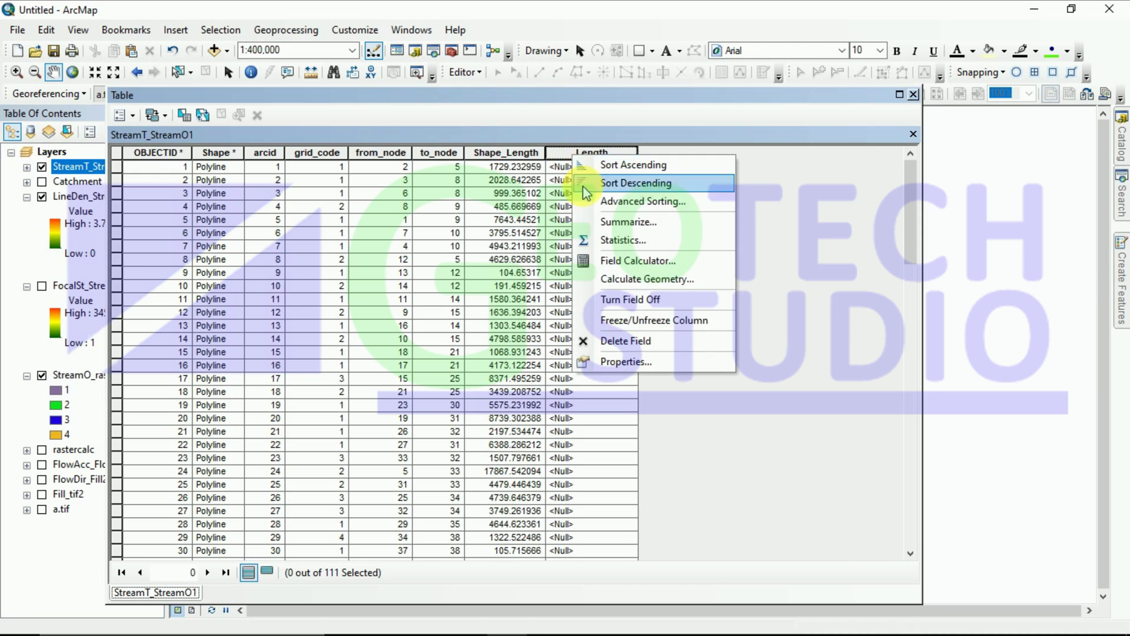
{"action": "left_click", "coordinate": [619, 284]}
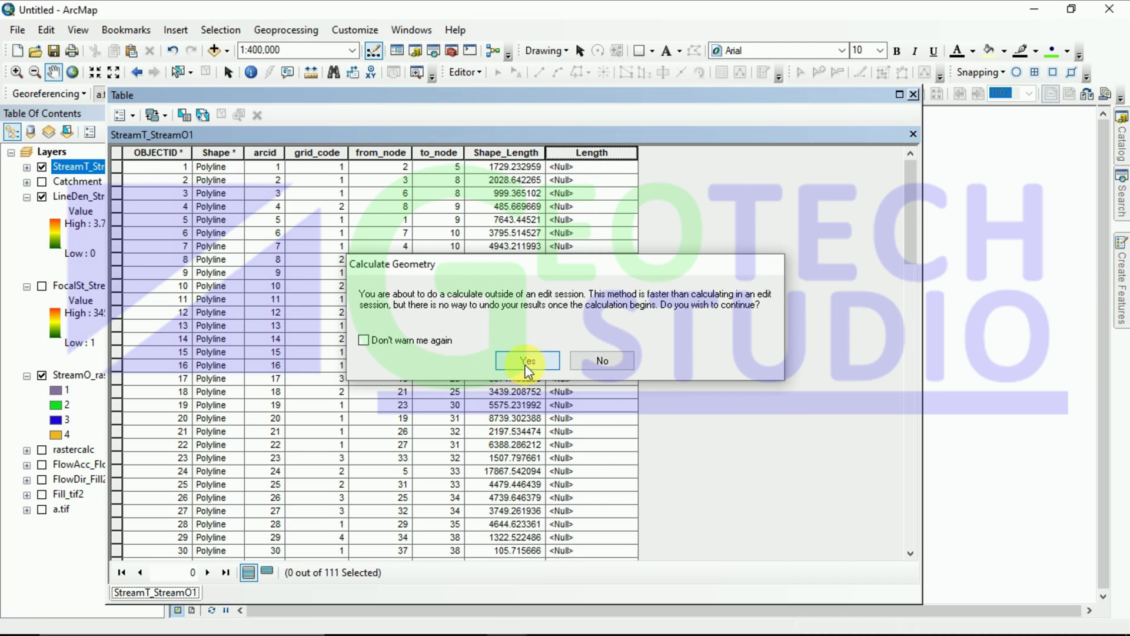
{"action": "left_click", "coordinate": [528, 361]}
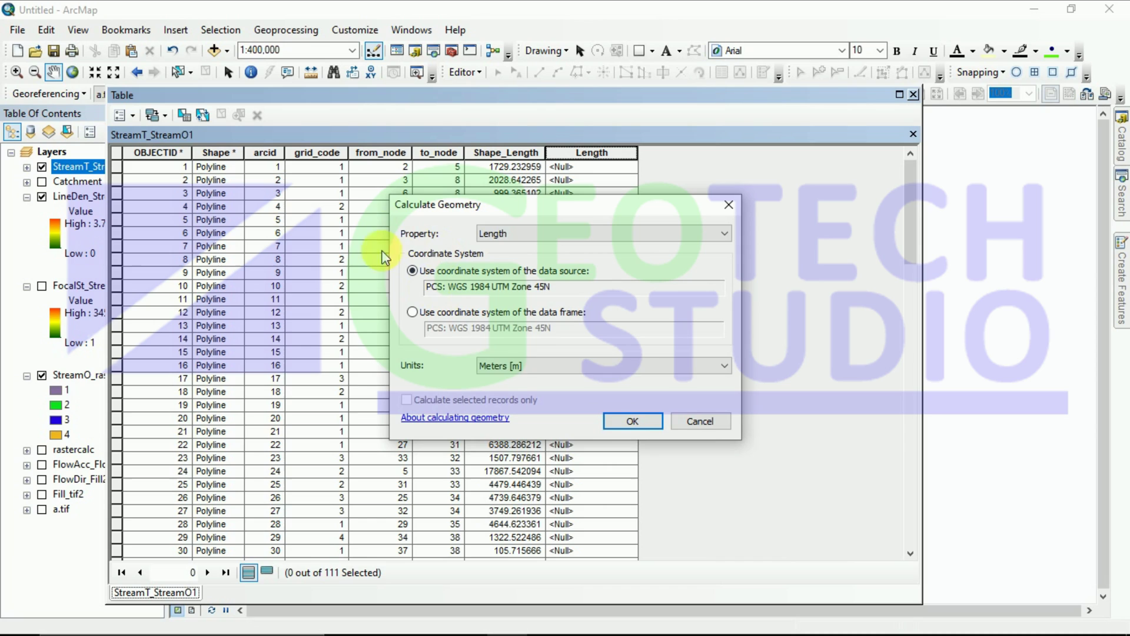
{"action": "left_click", "coordinate": [528, 366]}
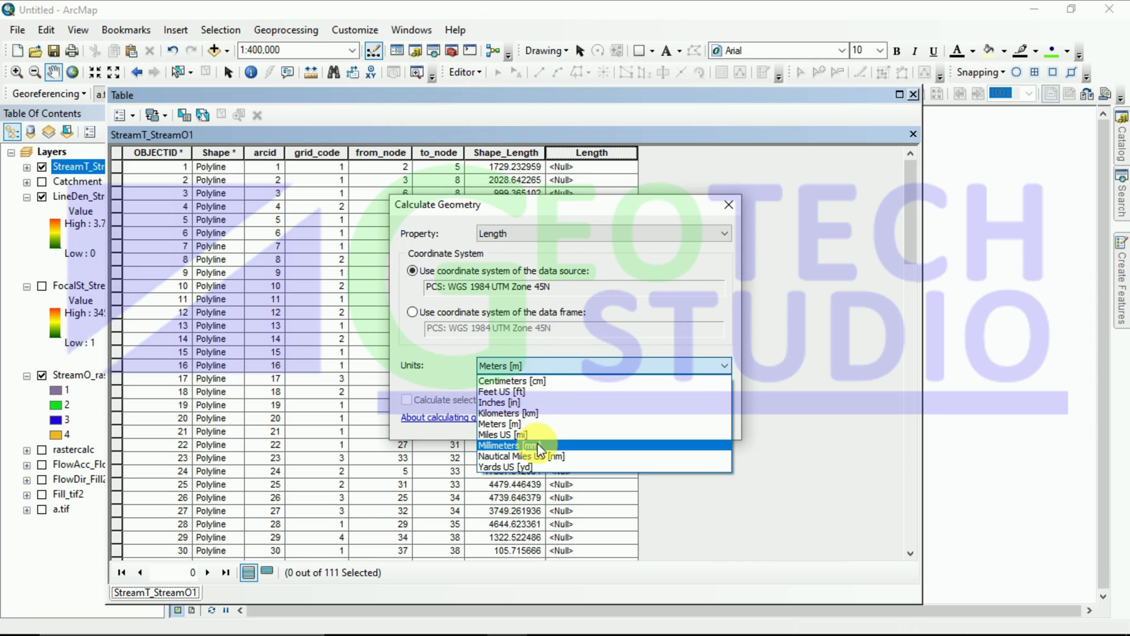
{"action": "left_click", "coordinate": [531, 413]}
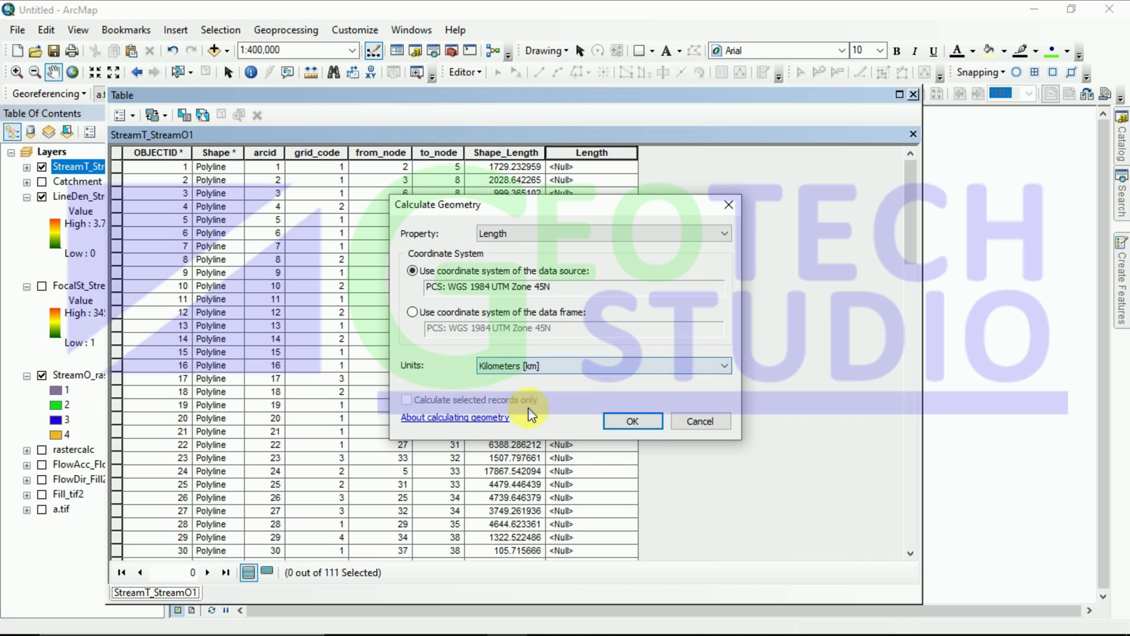
{"action": "left_click", "coordinate": [617, 419]}
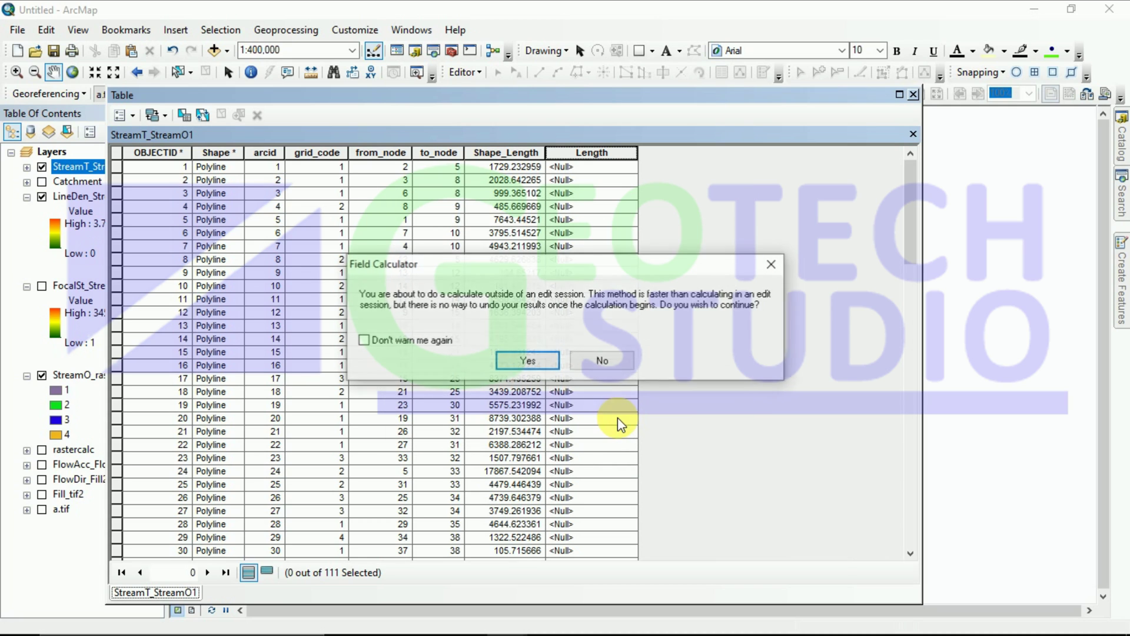
{"action": "left_click", "coordinate": [504, 357]}
{"action": "scroll", "coordinate": [577, 288], "scroll_direction": "down", "scroll_amount": 2}
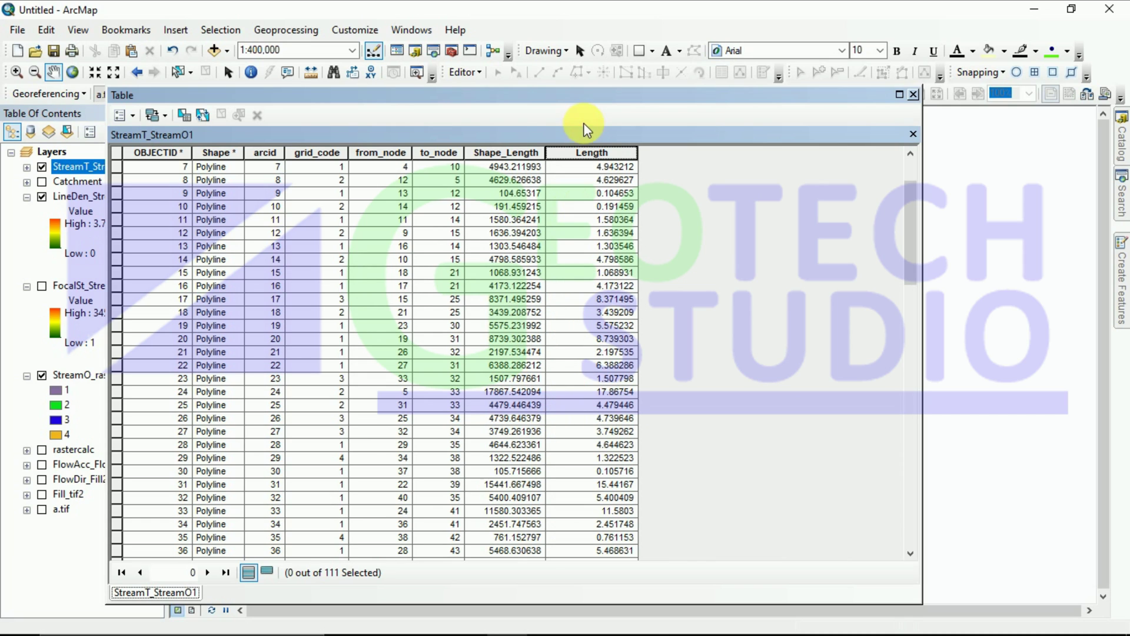
Check the Length field's statistics, highlight the sum of the stream lengths, and close the statistics and the table.
{"action": "right_click", "coordinate": [586, 154]}
{"action": "left_click", "coordinate": [625, 240]}
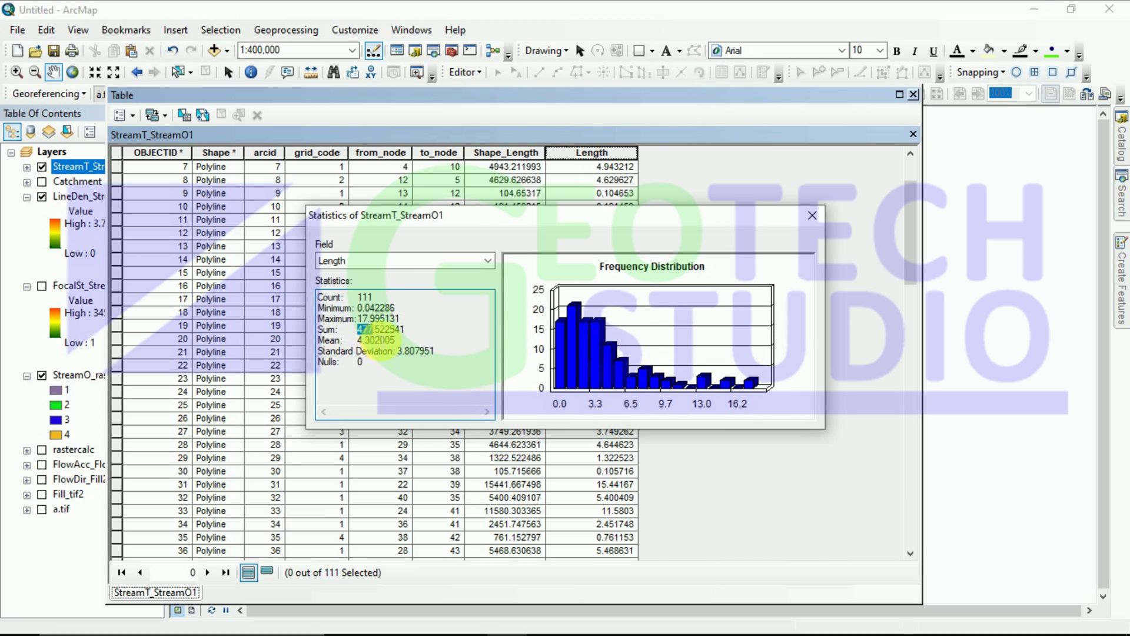
{"action": "left_click_drag", "start_coordinate": [357, 329], "coordinate": [412, 331]}
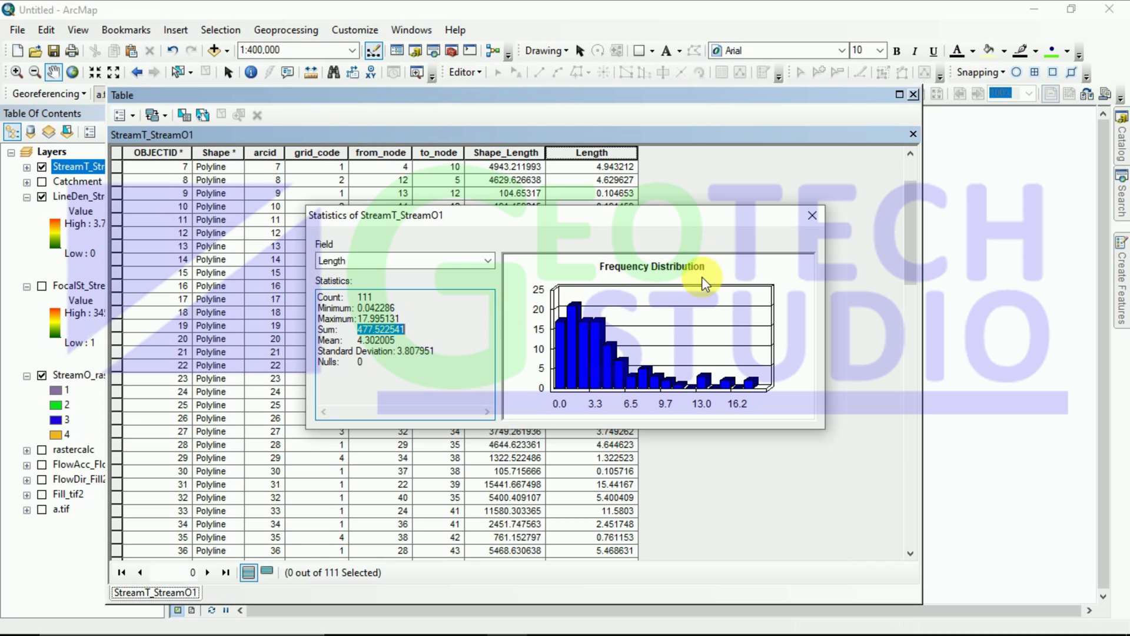
{"action": "left_click", "coordinate": [811, 216]}
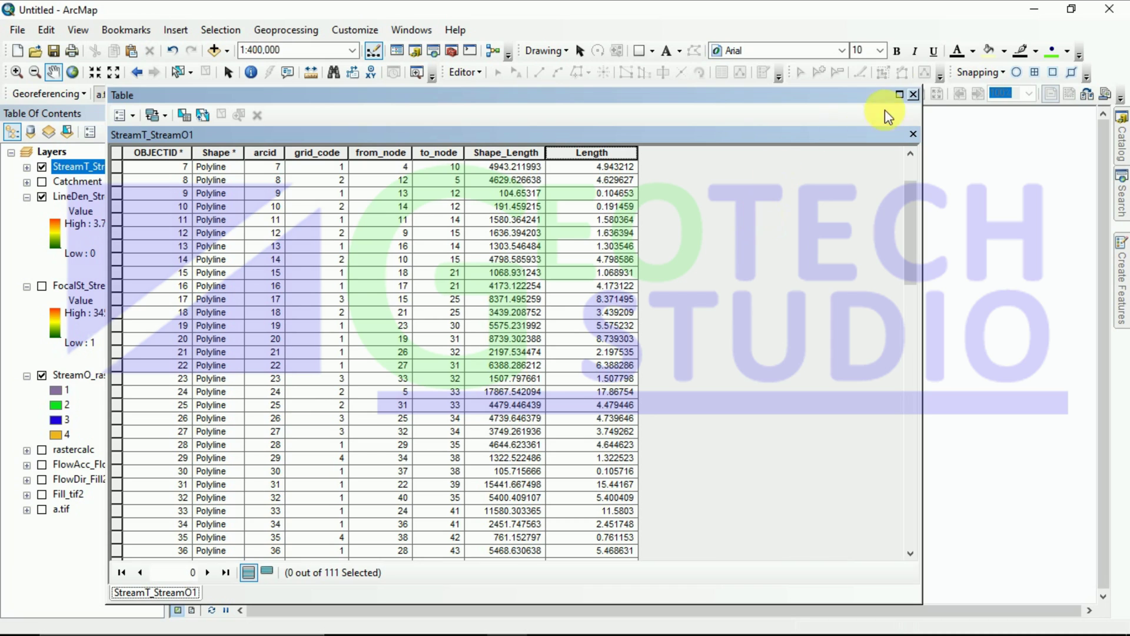
{"action": "left_click", "coordinate": [912, 96]}
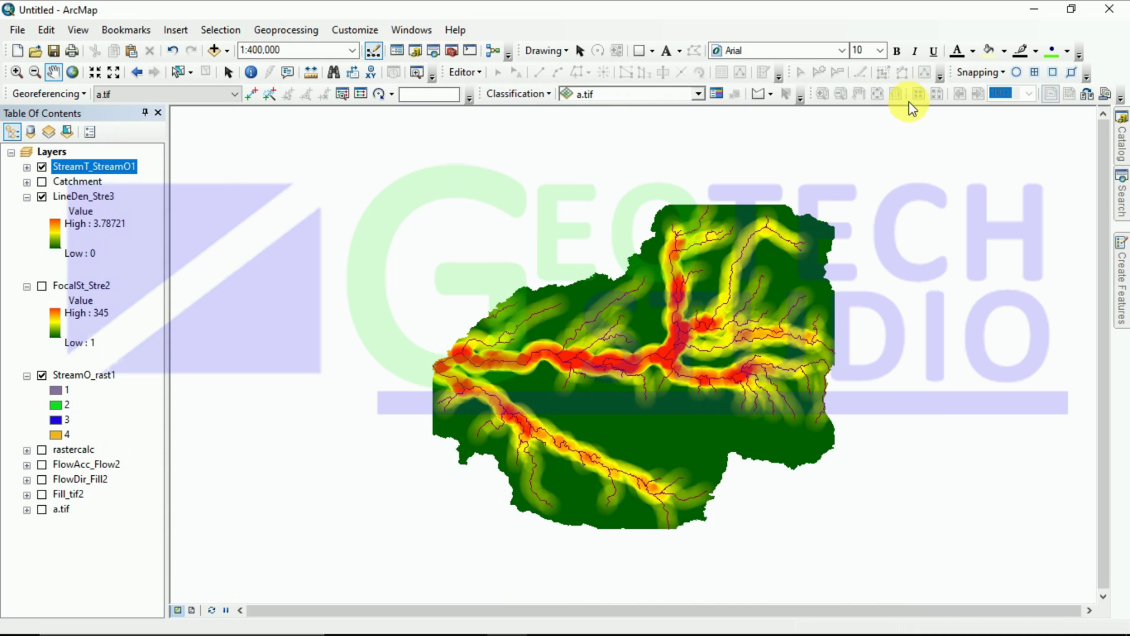
Open the Catchment layer's attribute table.
{"action": "left_click", "coordinate": [76, 181]}
{"action": "right_click", "coordinate": [76, 182]}
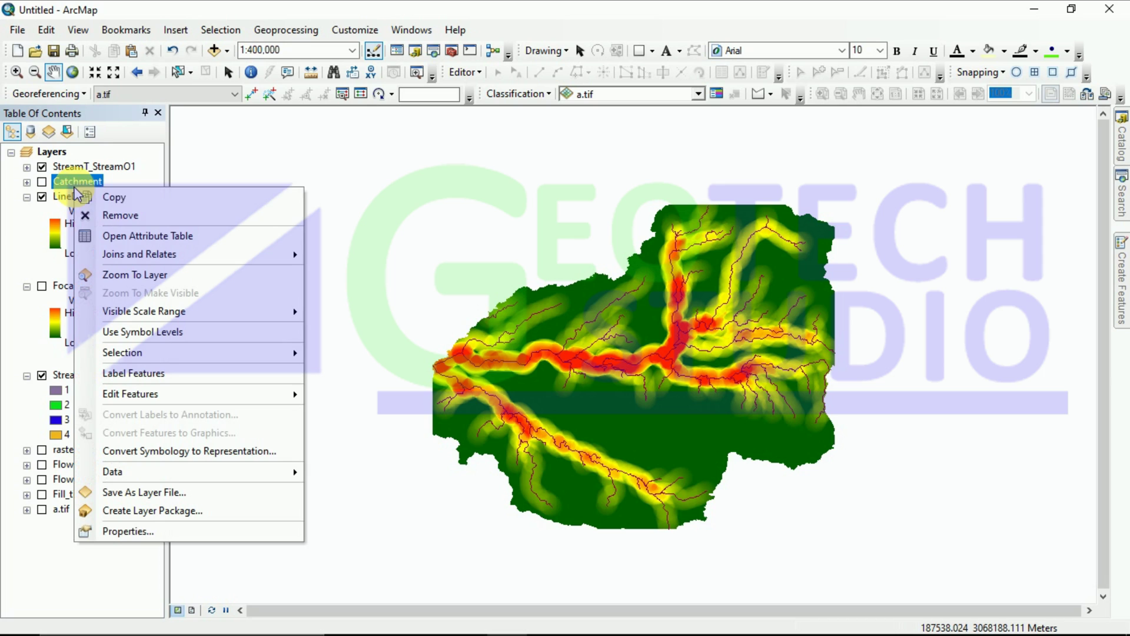
{"action": "left_click", "coordinate": [143, 236]}
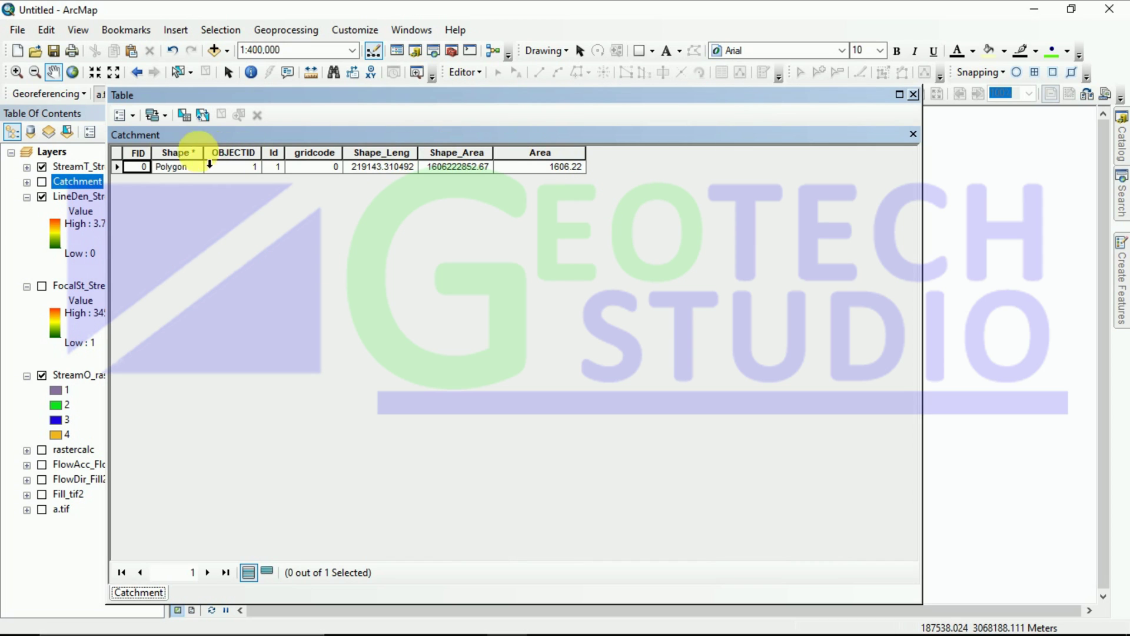
Add a Float field named Drainage_Den to the Catchment table, accepting the shortened name Drainage_D.
{"action": "left_click", "coordinate": [132, 115]}
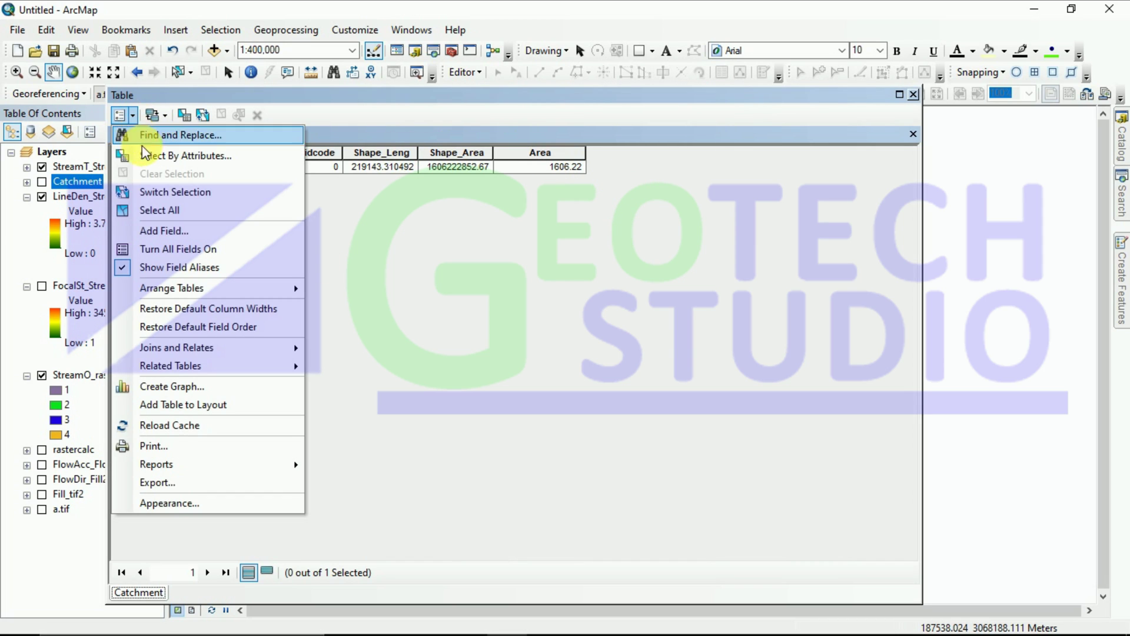
{"action": "left_click", "coordinate": [171, 231]}
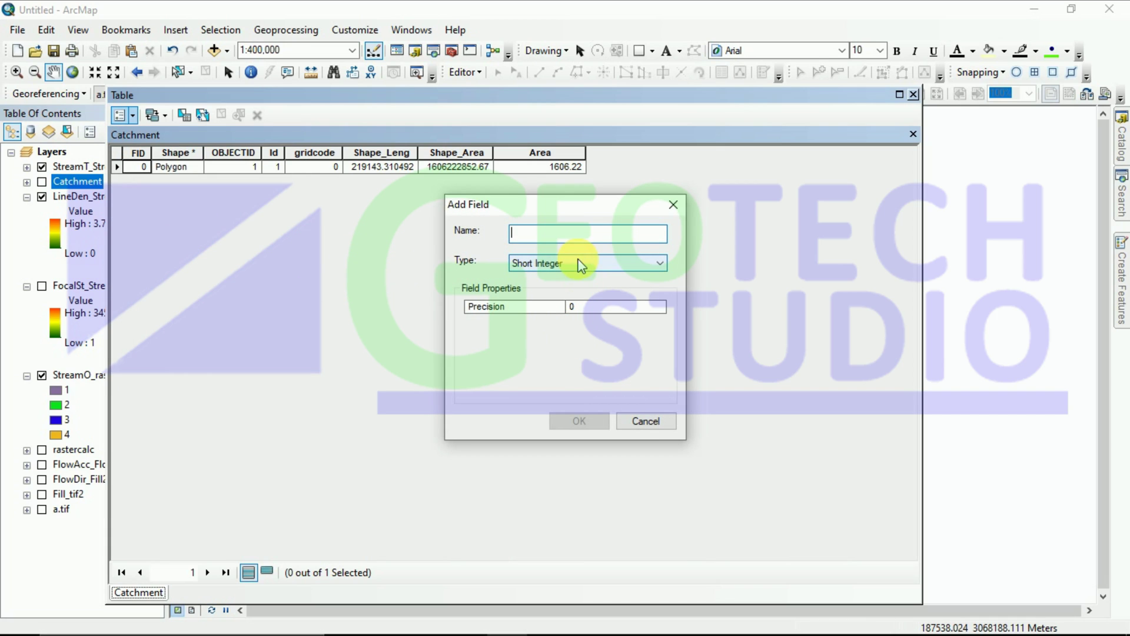
{"action": "type", "text": "Drainage_Den"}
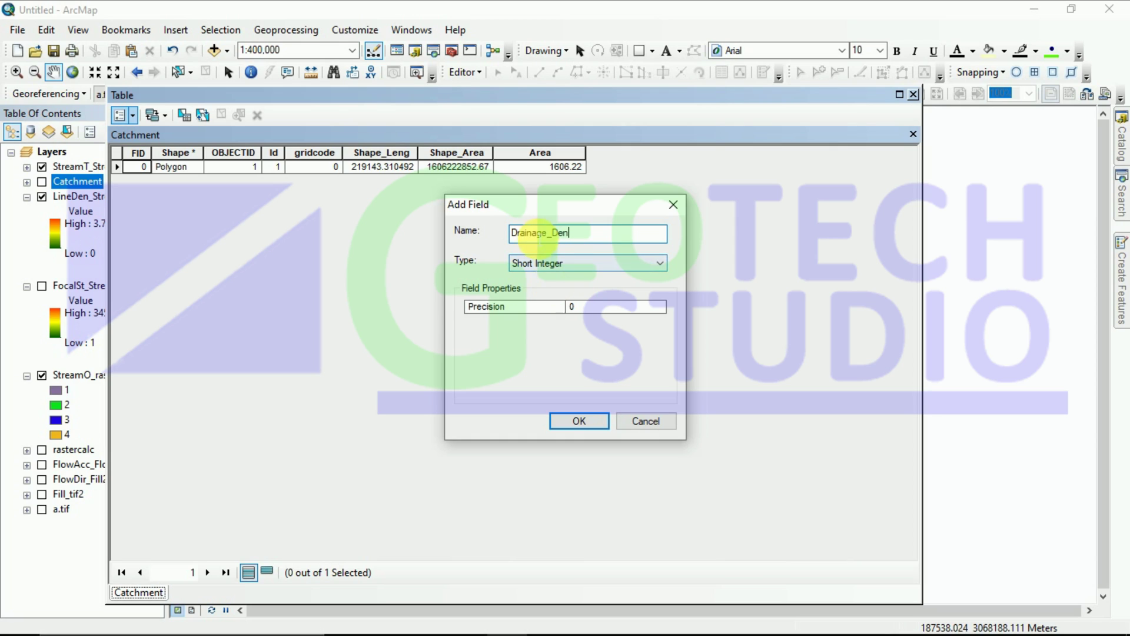
{"action": "left_click", "coordinate": [532, 263]}
{"action": "left_click", "coordinate": [529, 304]}
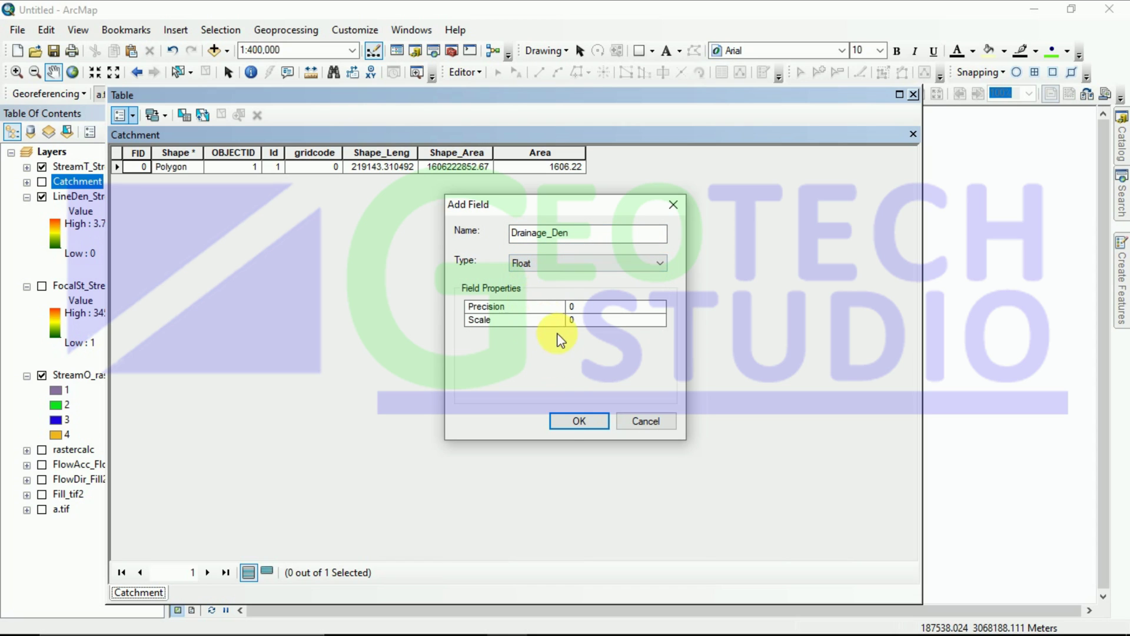
{"action": "left_click", "coordinate": [568, 422]}
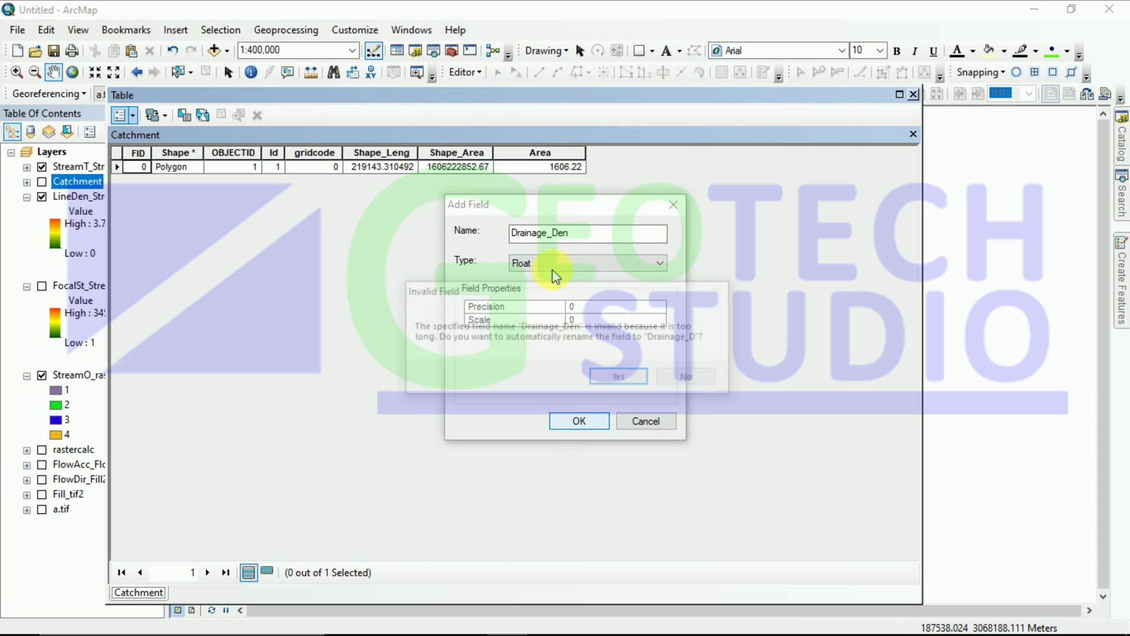
{"action": "left_click", "coordinate": [606, 378]}
Try to calculate the Drainage_D field as 477.522541 divided by the Area field.
{"action": "right_click", "coordinate": [612, 154]}
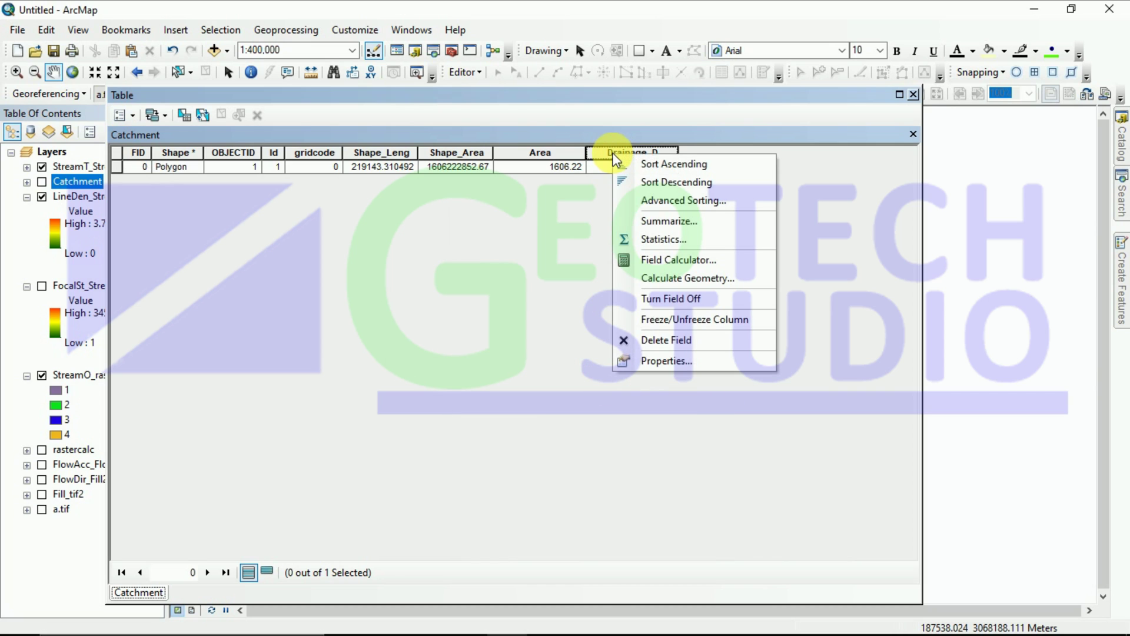
{"action": "left_click", "coordinate": [664, 260]}
{"action": "left_click", "coordinate": [524, 361]}
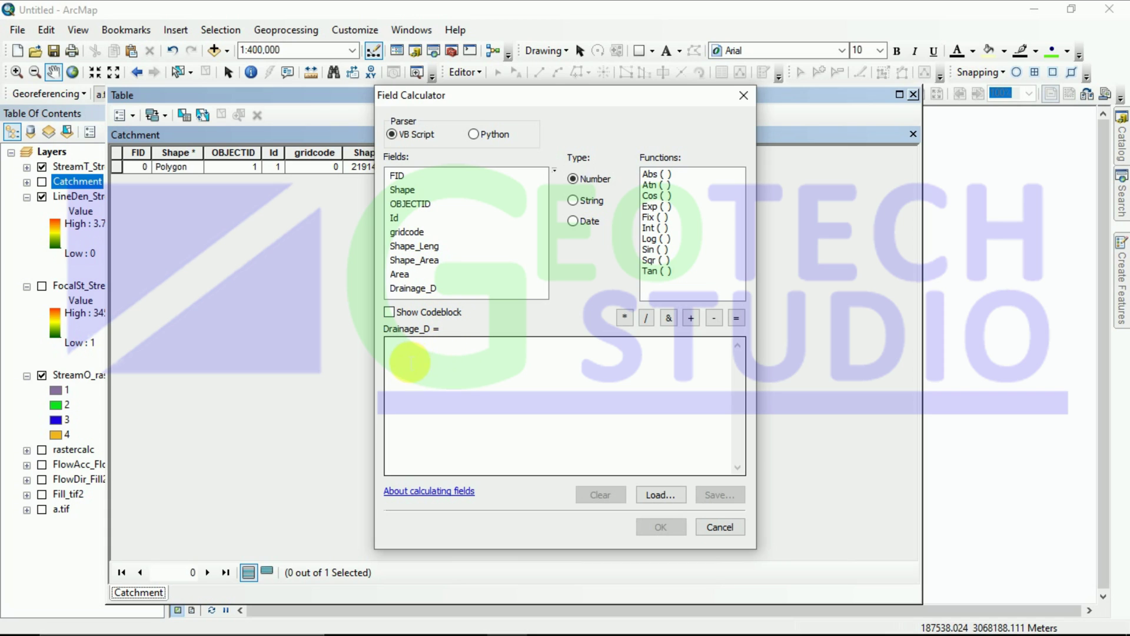
{"action": "left_click", "coordinate": [409, 362]}
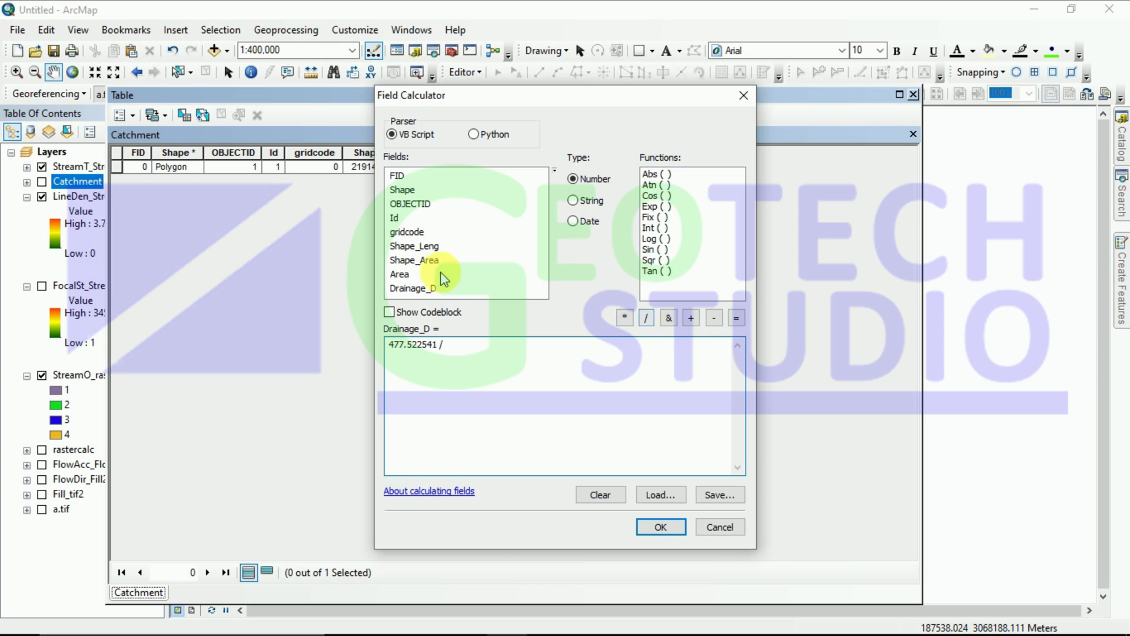
{"action": "left_click", "coordinate": [403, 274]}
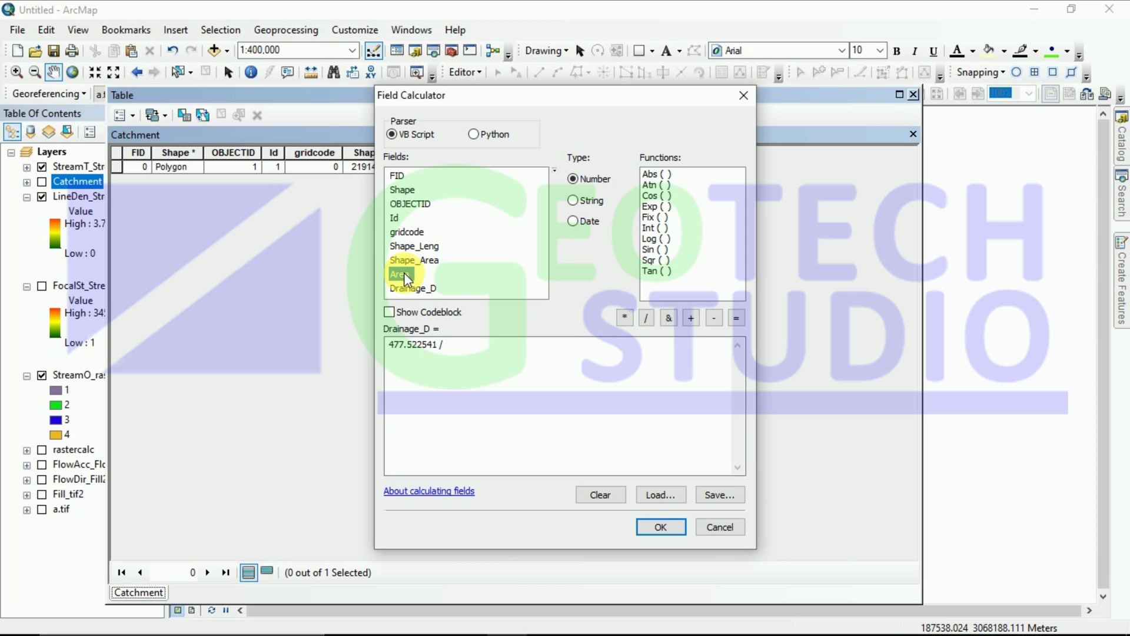
{"action": "left_click", "coordinate": [653, 526]}
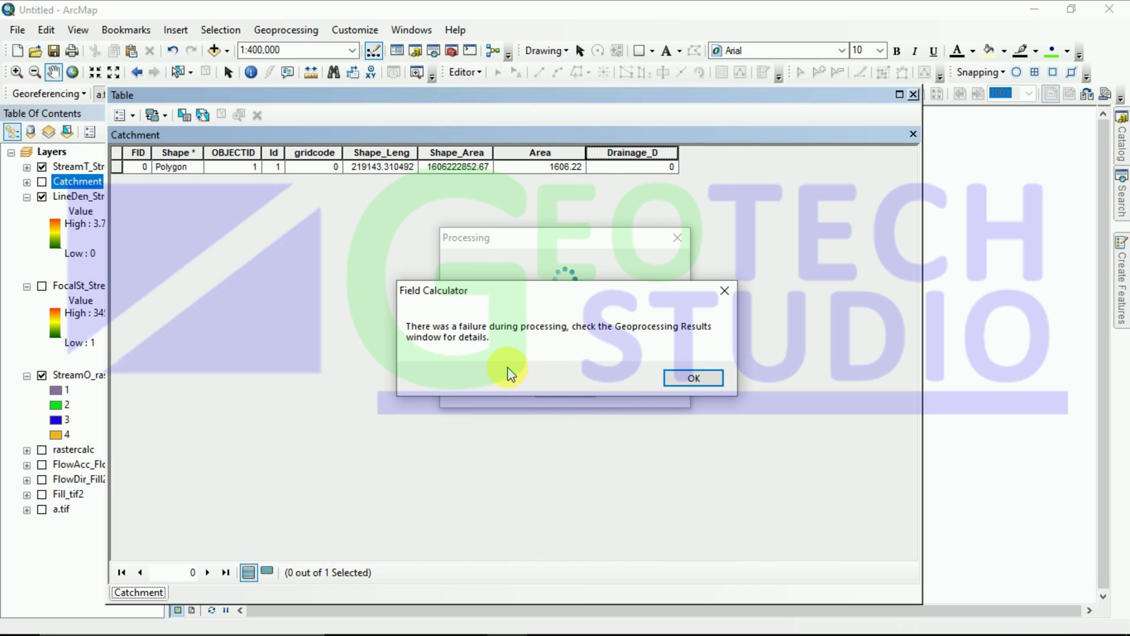
{"action": "left_click", "coordinate": [688, 378]}
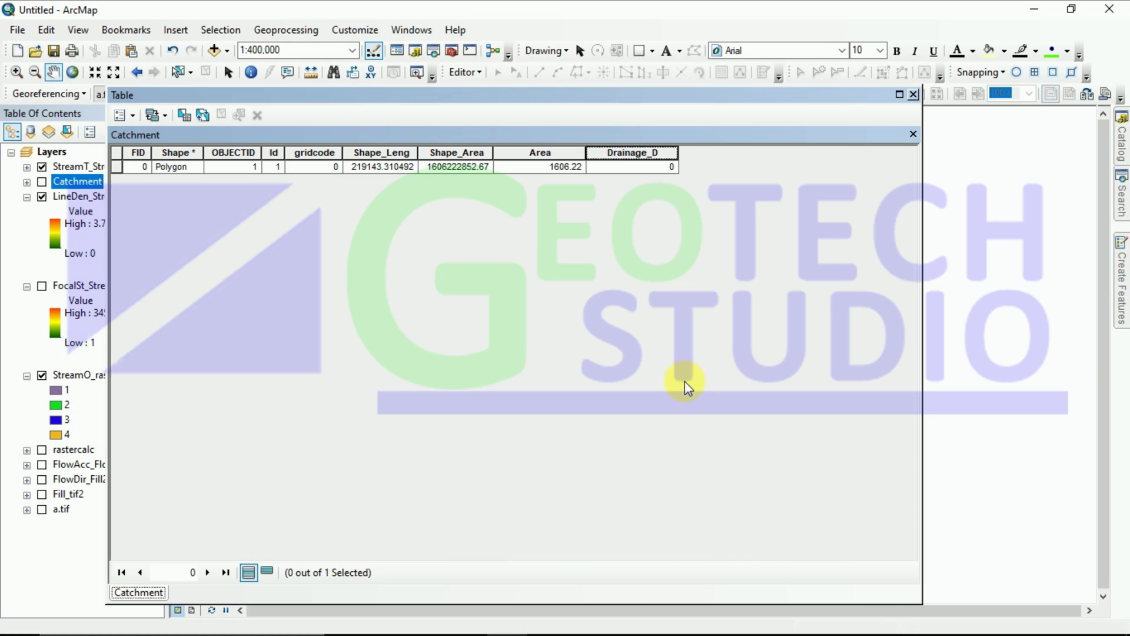
Delete the Drainage_D field from the Catchment attribute table.
{"action": "right_click", "coordinate": [608, 153]}
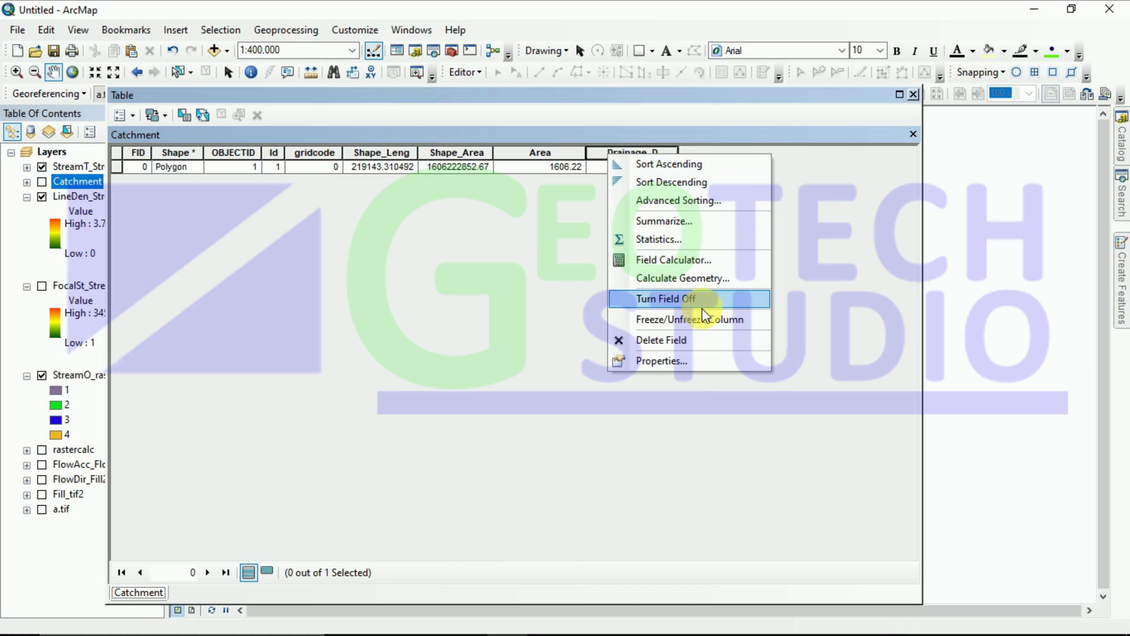
{"action": "left_click", "coordinate": [674, 341]}
{"action": "left_click", "coordinate": [627, 387]}
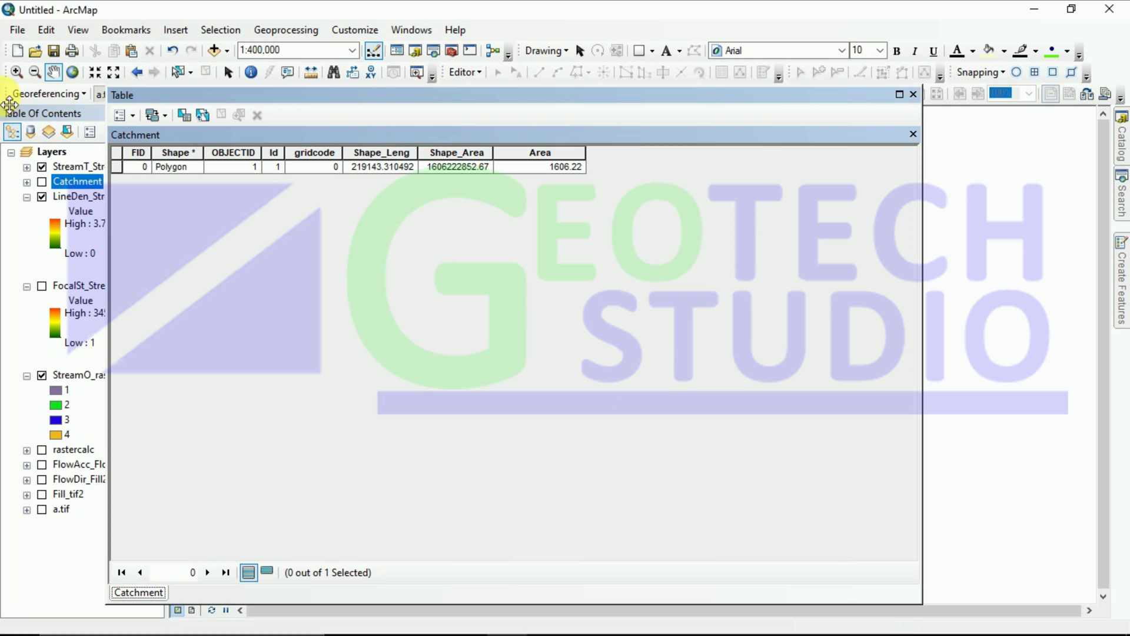
Add a Float field named Density to the Catchment attribute table.
{"action": "left_click", "coordinate": [133, 119]}
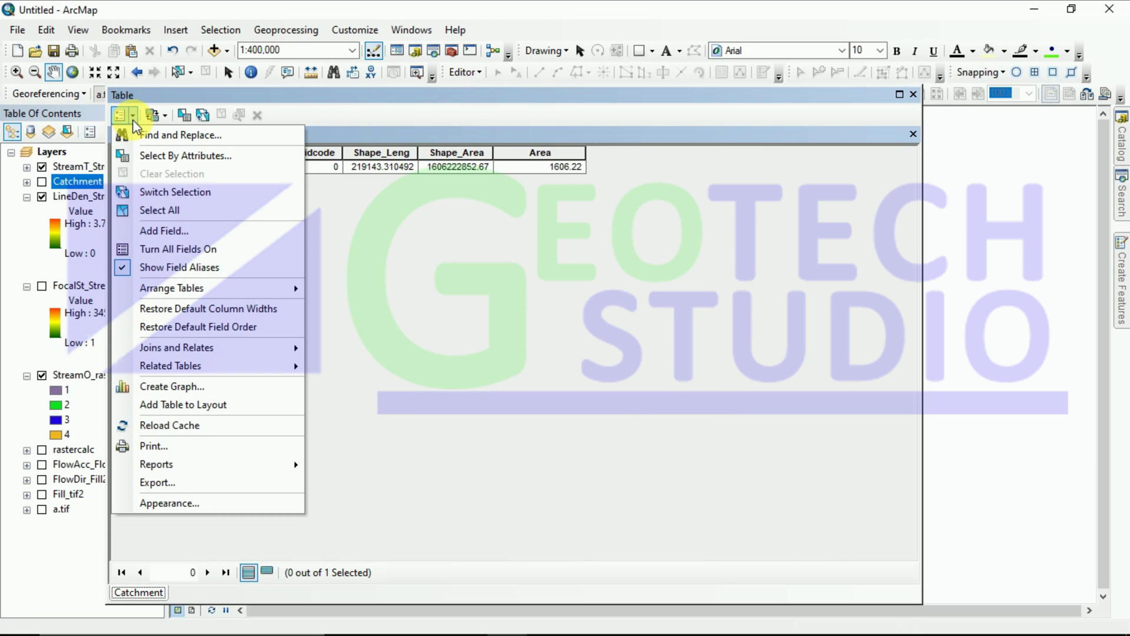
{"action": "left_click", "coordinate": [184, 229]}
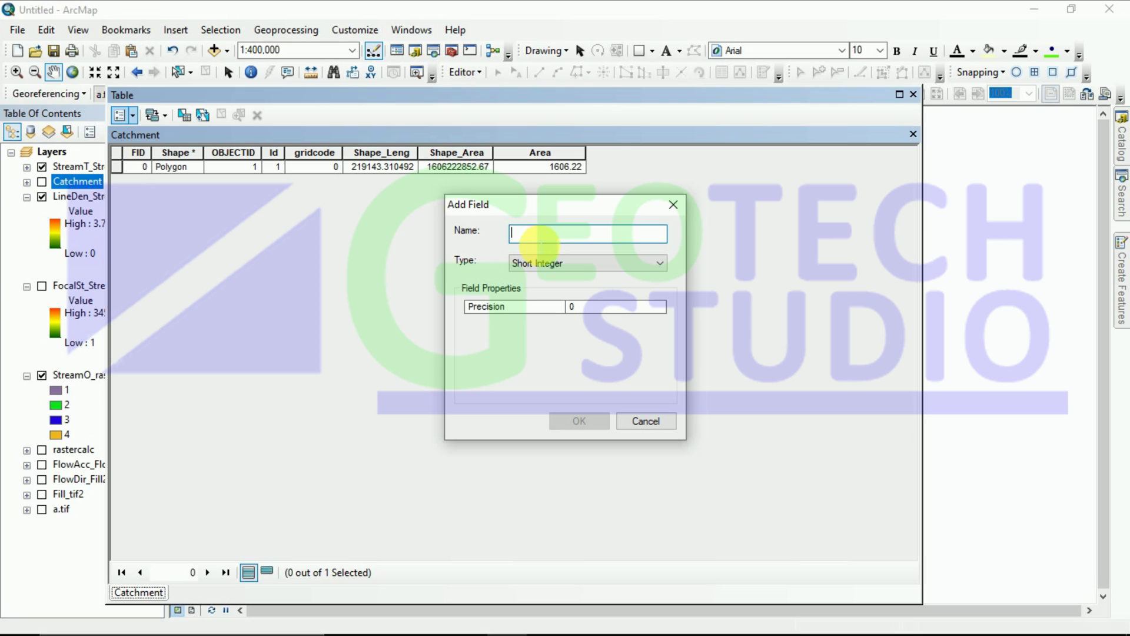
{"action": "type", "text": "Density"}
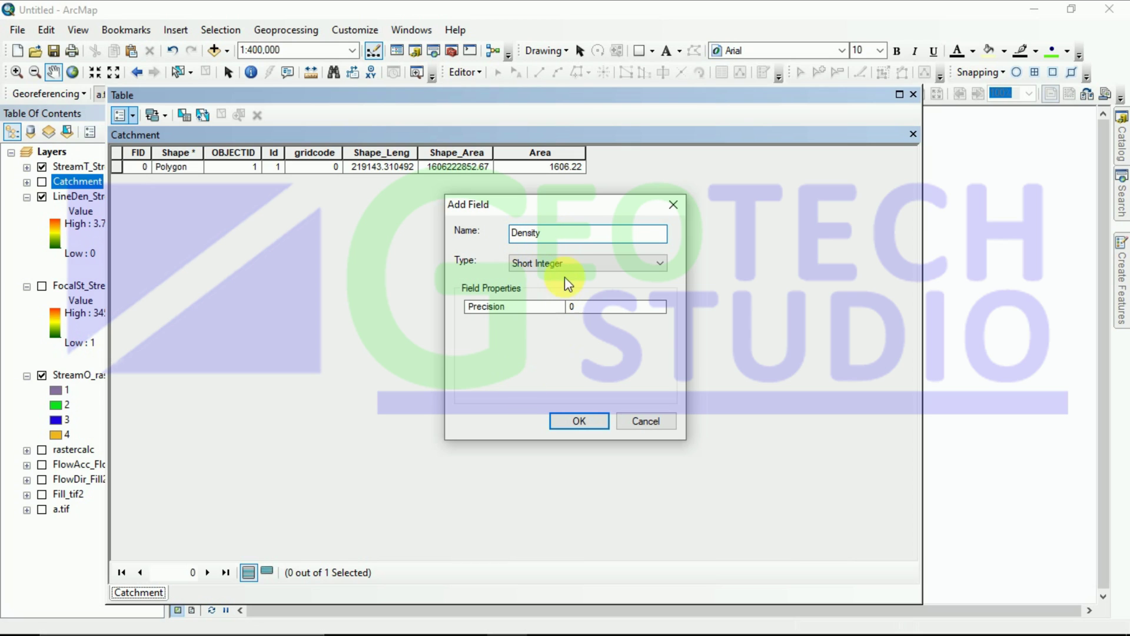
{"action": "left_click", "coordinate": [562, 263]}
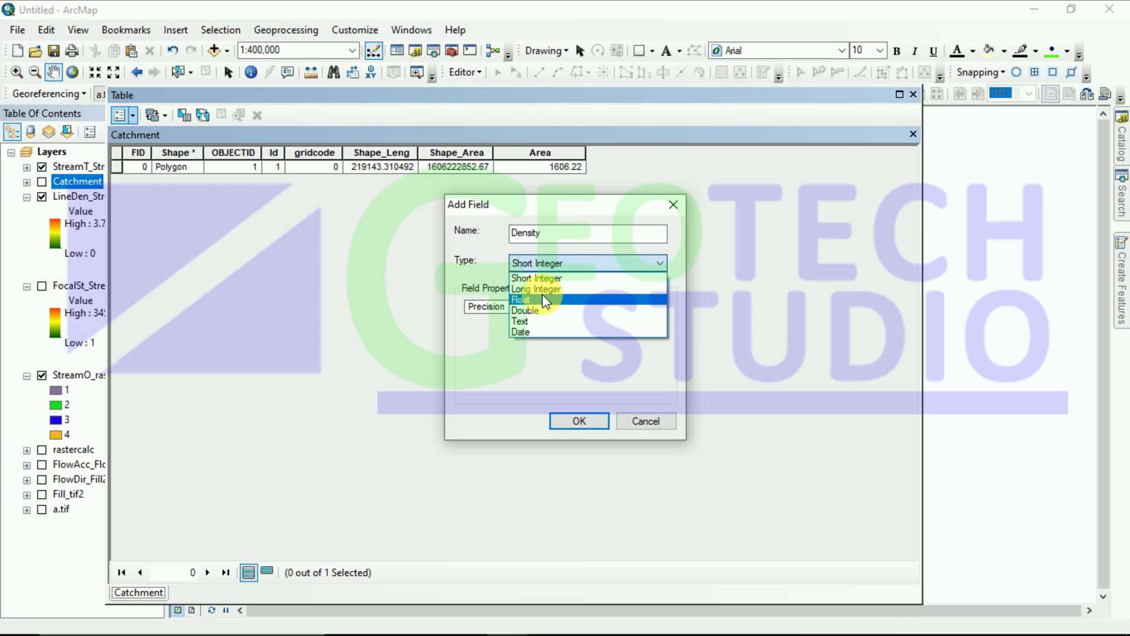
{"action": "left_click", "coordinate": [542, 298]}
{"action": "left_click", "coordinate": [587, 423]}
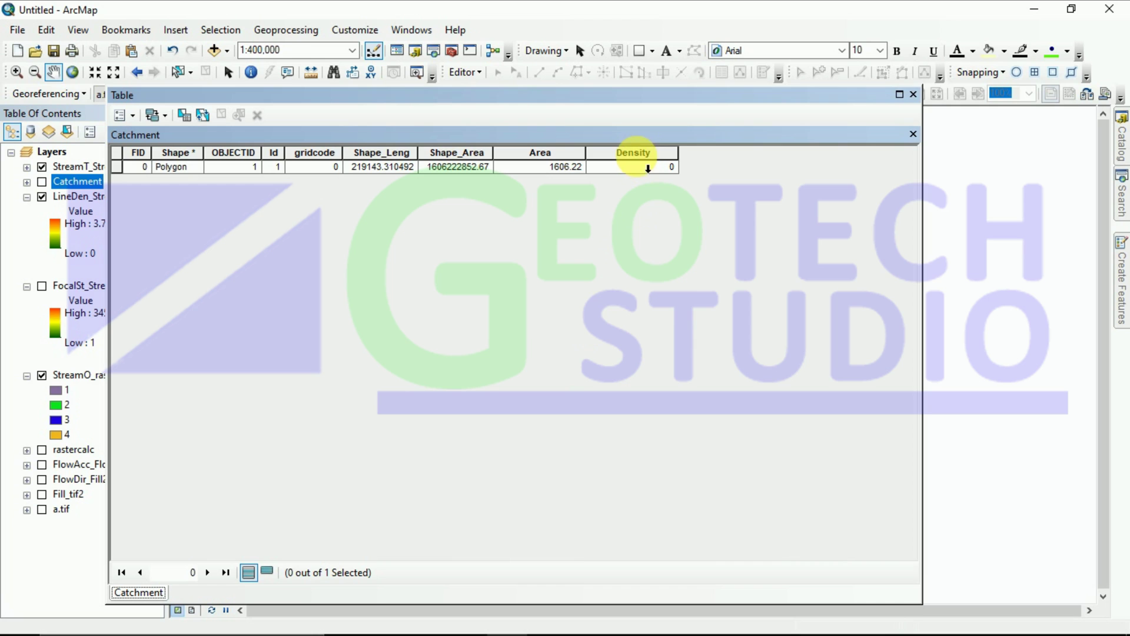
Calculate the Density field as 477.522541 divided by the Area field, and close the Catchment table.
{"action": "right_click", "coordinate": [642, 155]}
{"action": "left_click", "coordinate": [677, 259]}
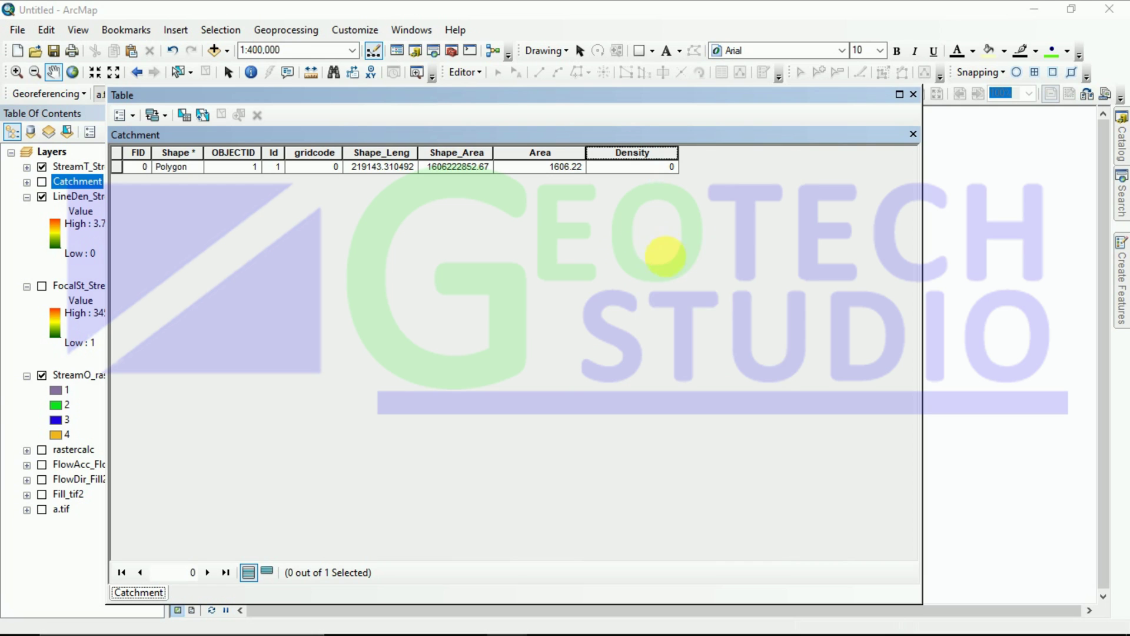
{"action": "left_click", "coordinate": [526, 361]}
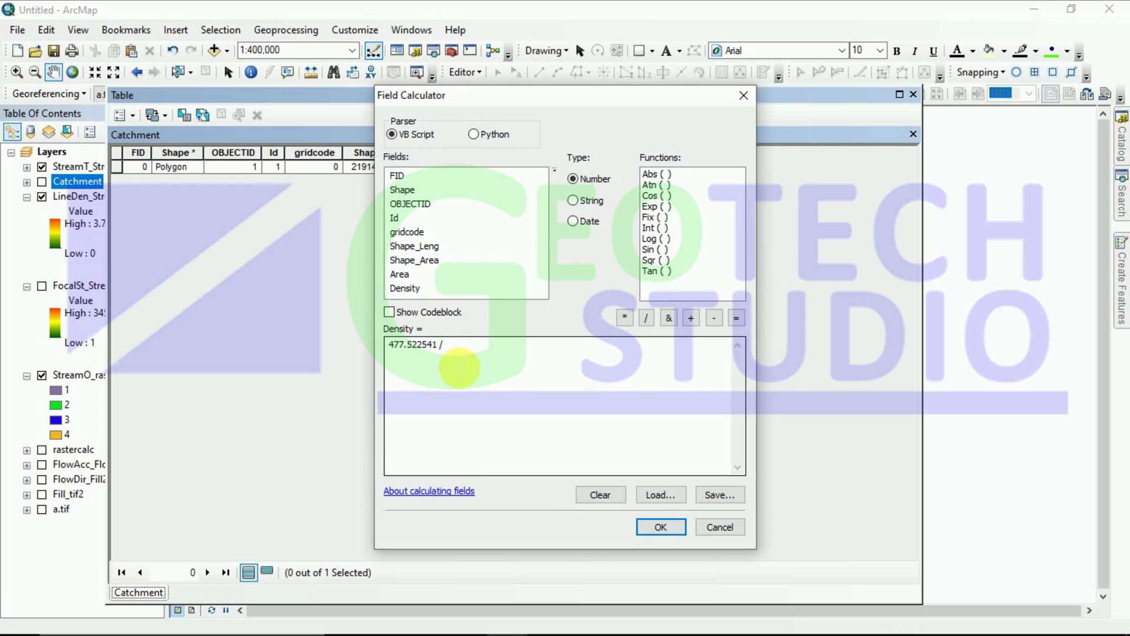
{"action": "left_click", "coordinate": [480, 343]}
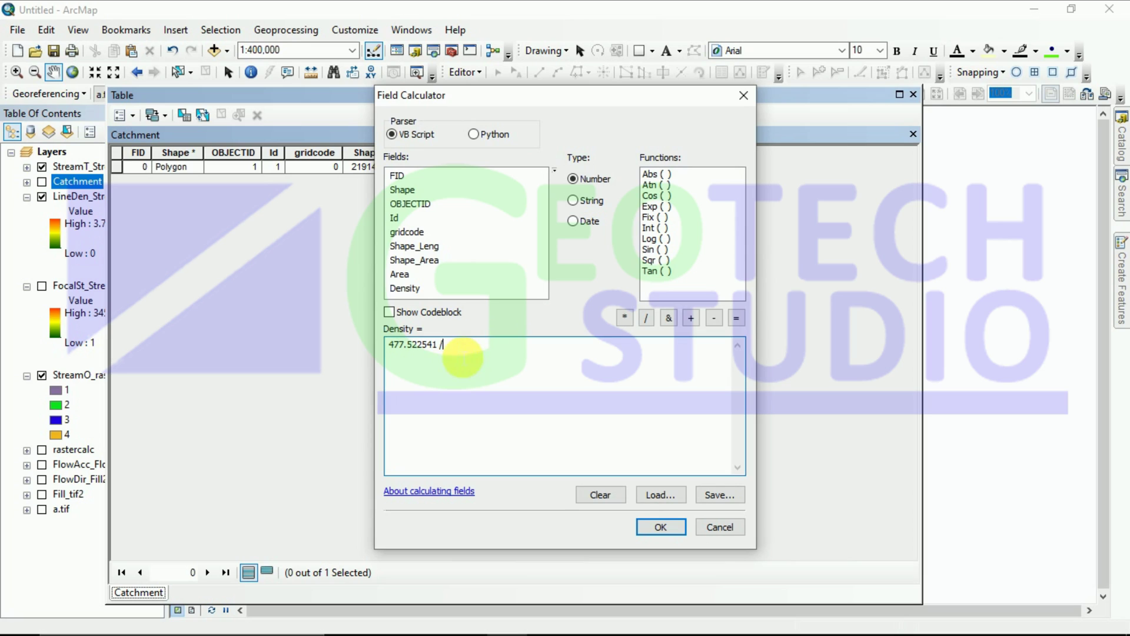
{"action": "left_click", "coordinate": [404, 276]}
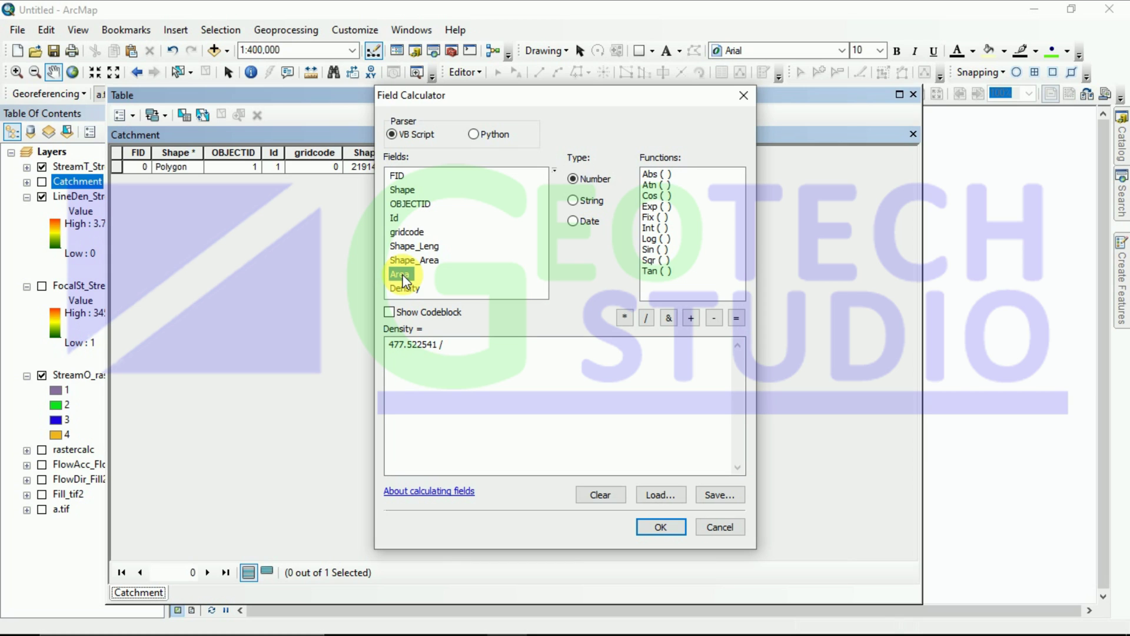
{"action": "double_click", "coordinate": [404, 277]}
{"action": "left_click", "coordinate": [660, 527]}
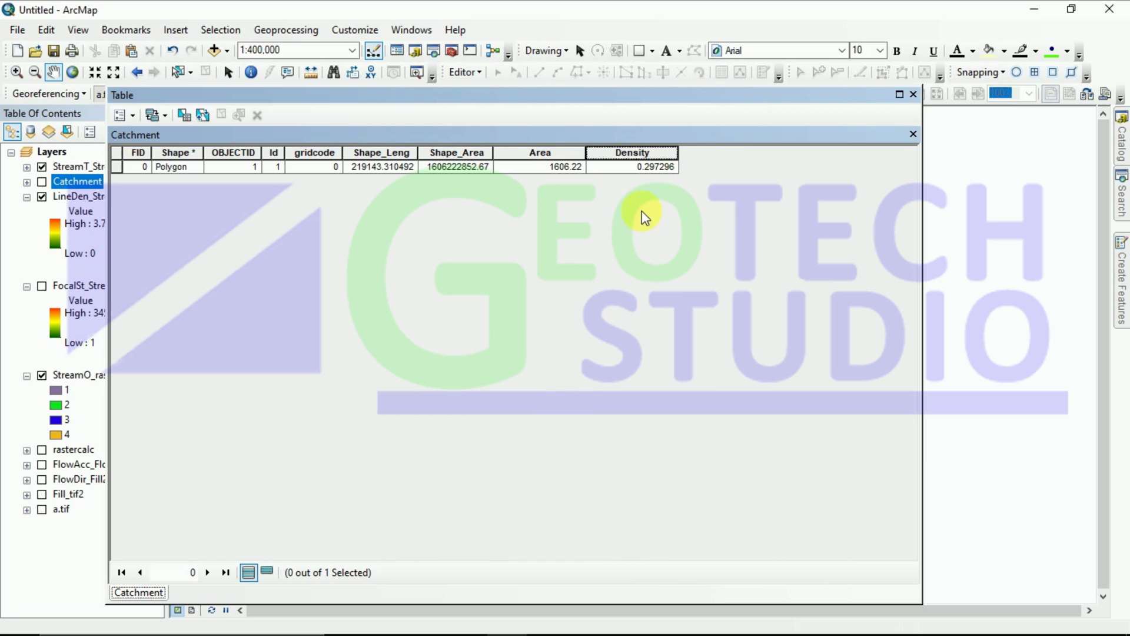
{"action": "left_click", "coordinate": [914, 96]}
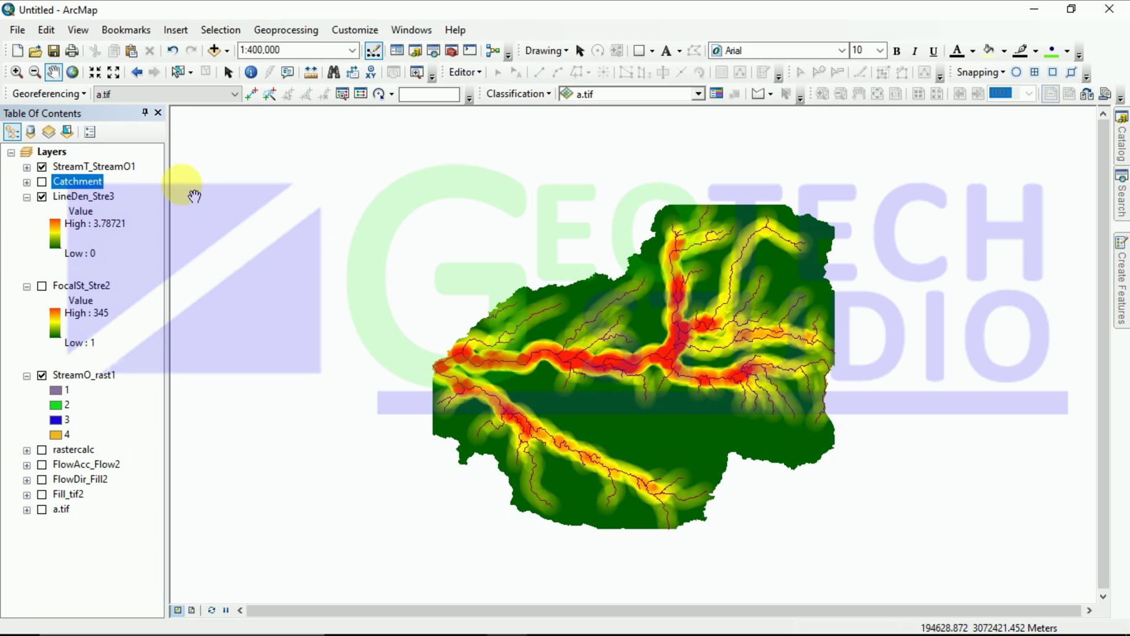
Turn on the FocalSt_Stre2 layer and compare it with LineDen_Stre3 by hiding and showing the line density raster.
{"action": "left_click", "coordinate": [42, 198]}
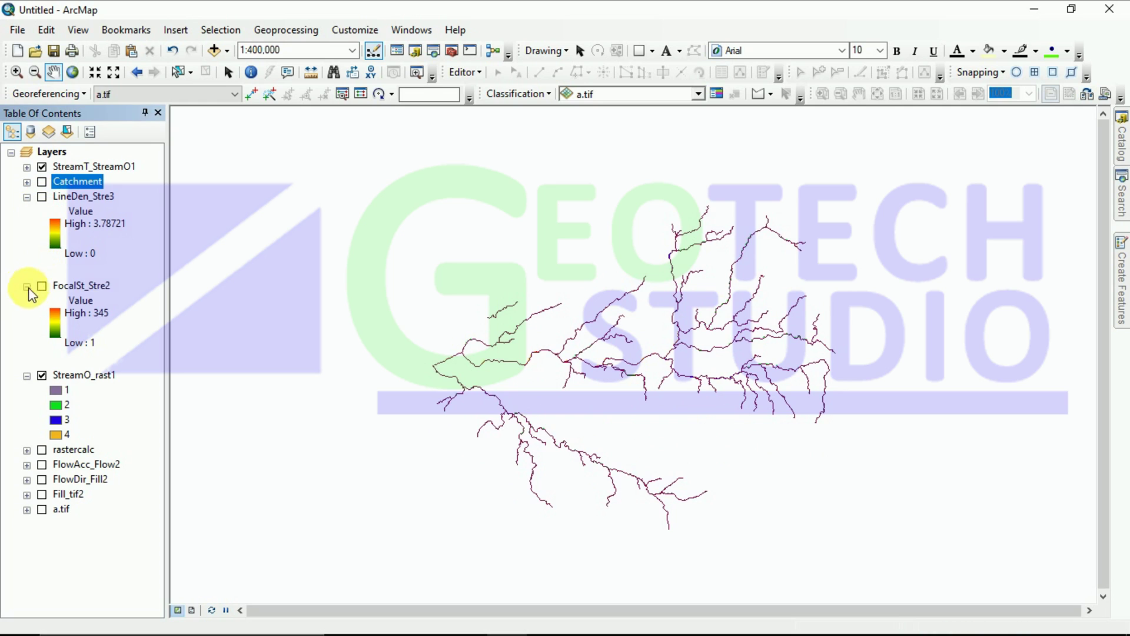
{"action": "left_click", "coordinate": [42, 286]}
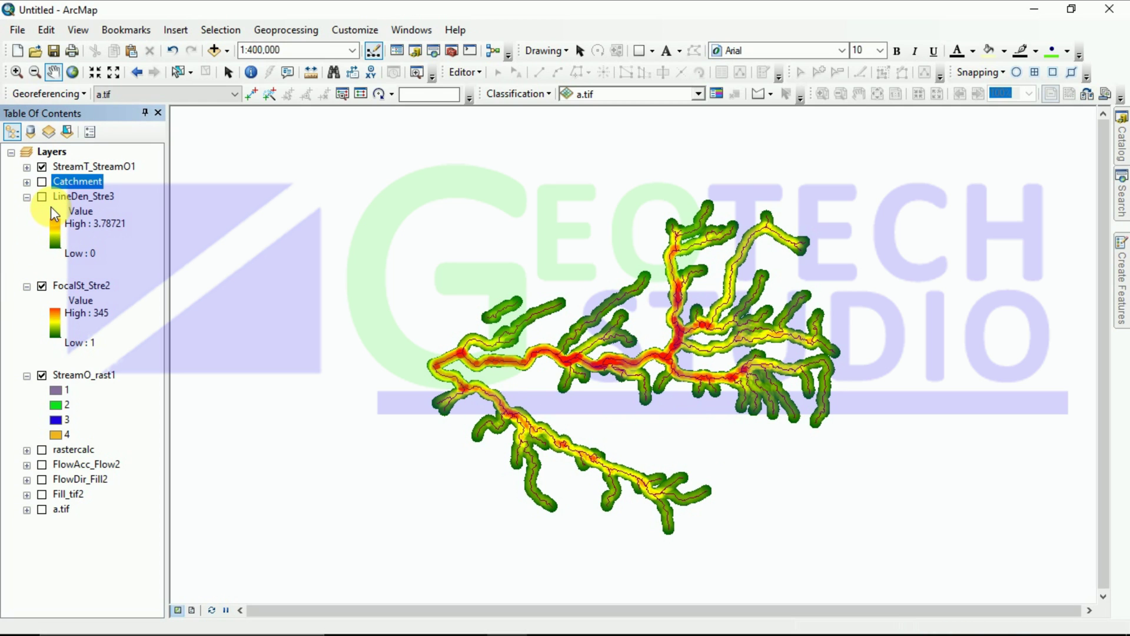
{"action": "left_click", "coordinate": [42, 182]}
{"action": "left_click", "coordinate": [41, 183]}
{"action": "left_click", "coordinate": [42, 197]}
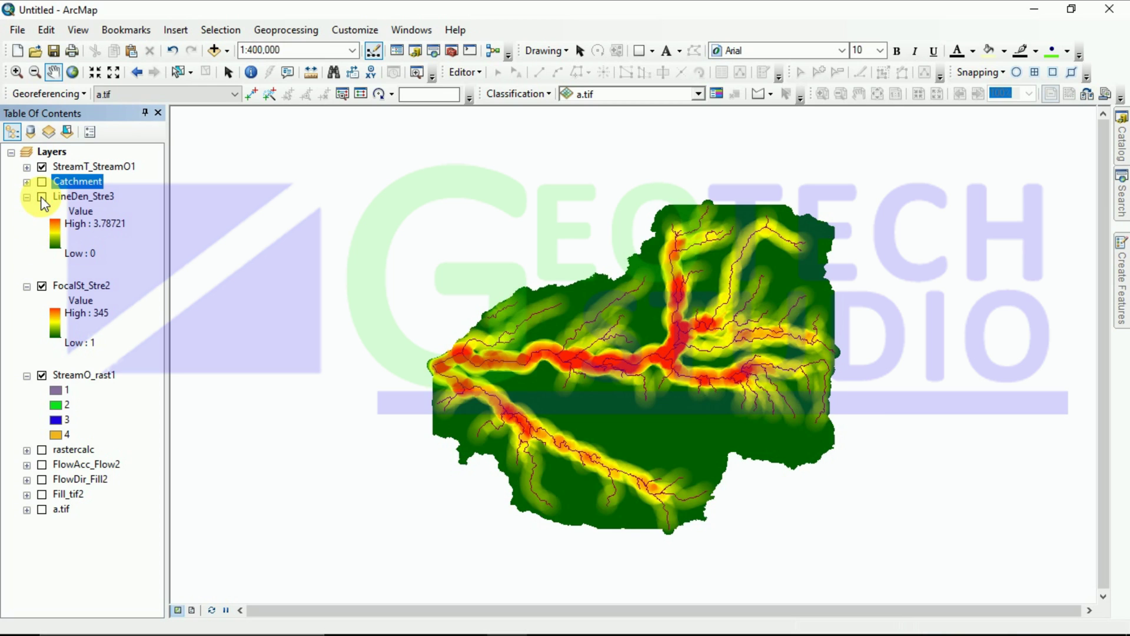
{"action": "left_click", "coordinate": [42, 197]}
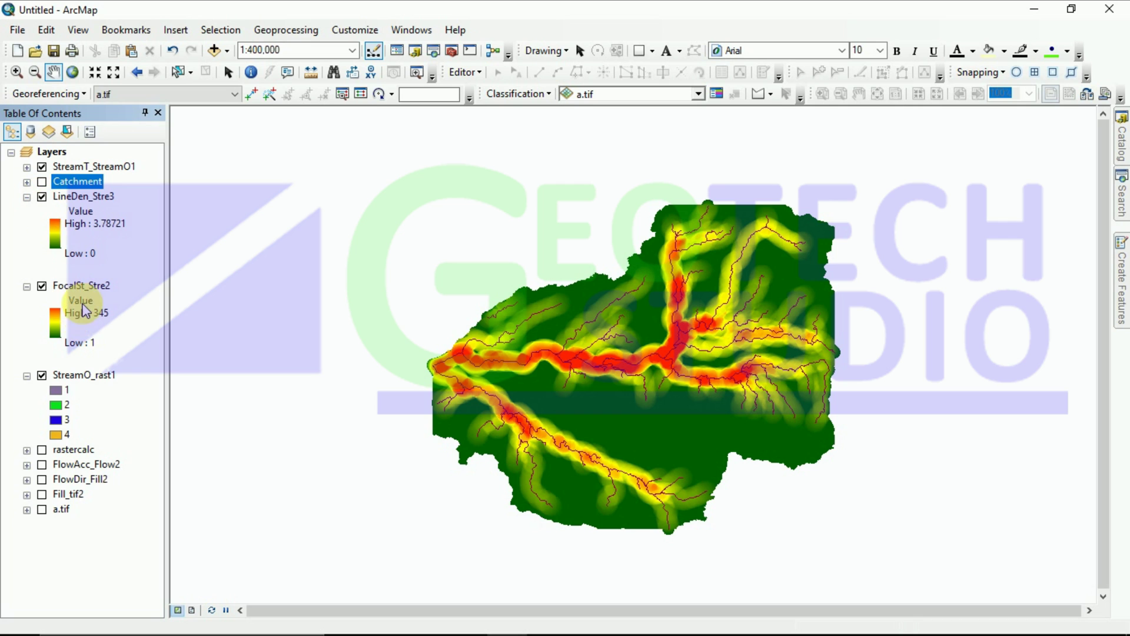
Check the symbology settings of the FocalSt_Stre2 layer and close its properties without changes.
{"action": "right_click", "coordinate": [79, 284]}
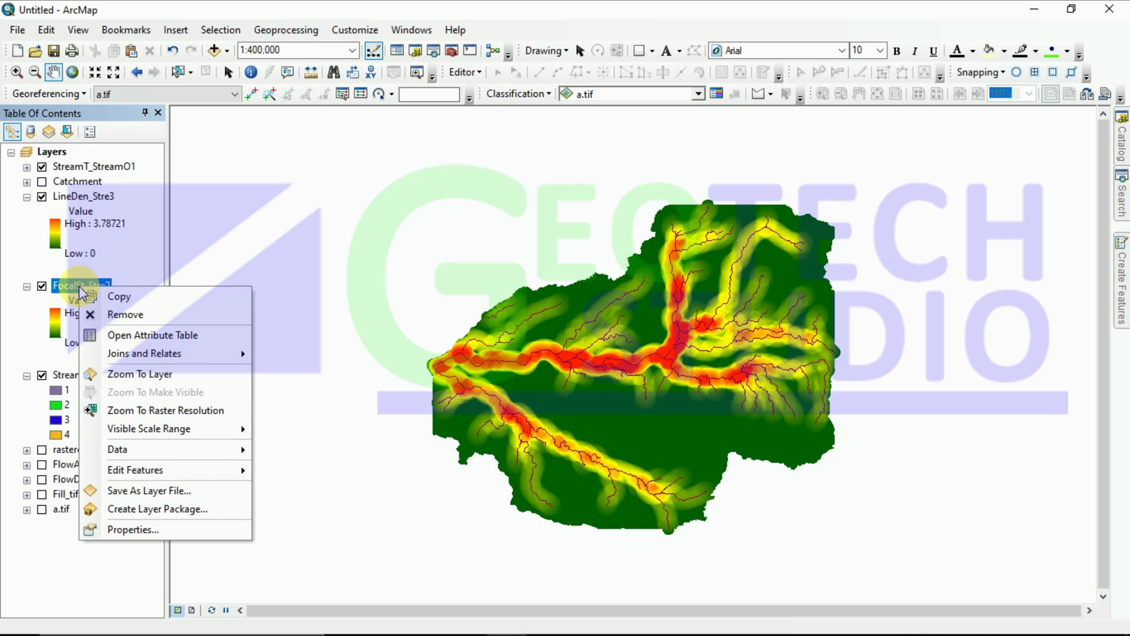
{"action": "left_click", "coordinate": [131, 527]}
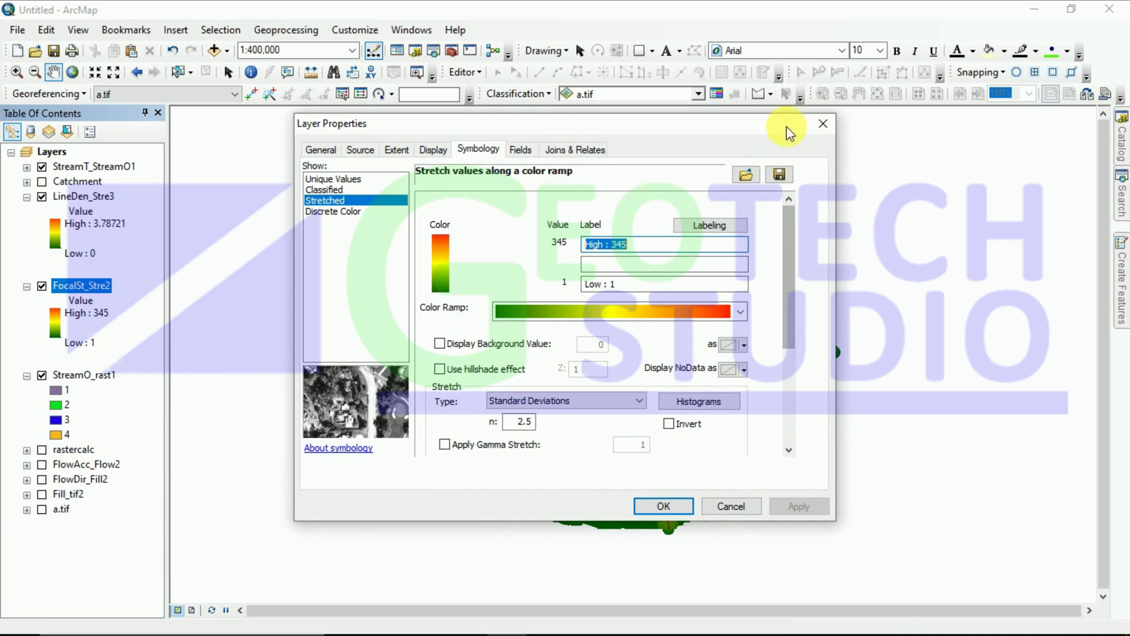
{"action": "left_click", "coordinate": [823, 123]}
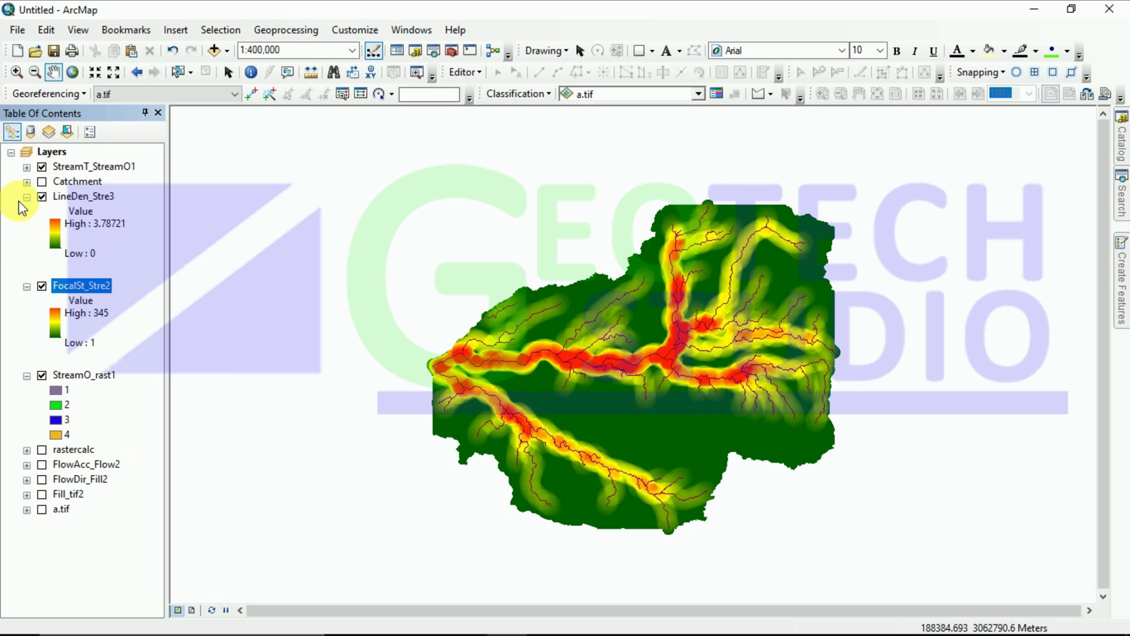
Hide the StreamT_StreamO1 stream lines on the map, leaving the Catchment layer off.
{"action": "left_click", "coordinate": [41, 167]}
{"action": "left_click", "coordinate": [41, 182]}
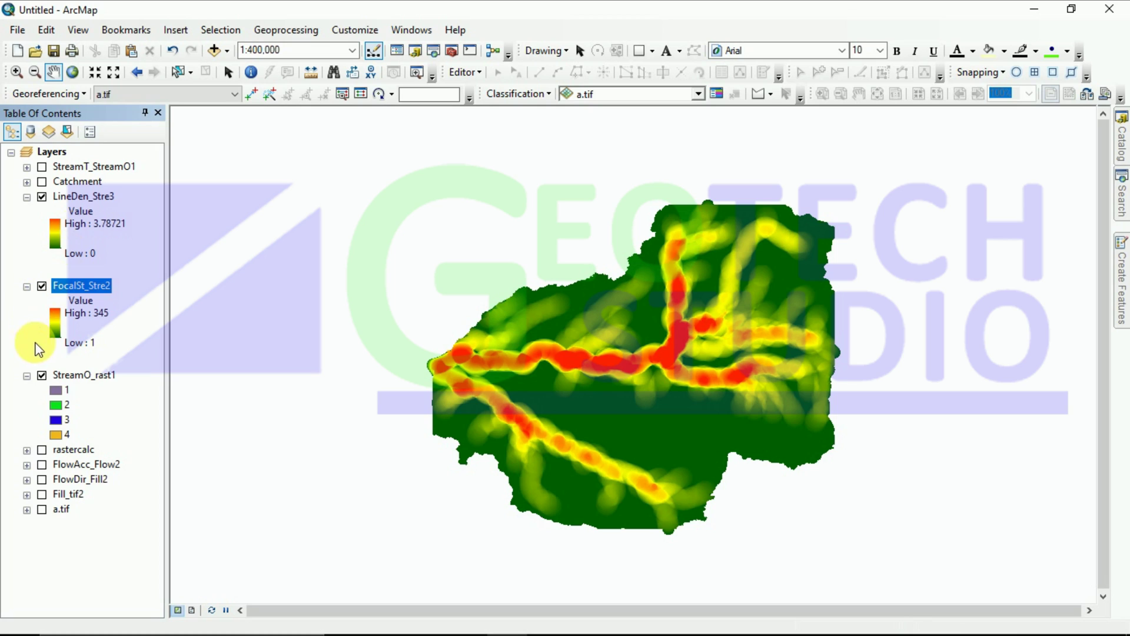